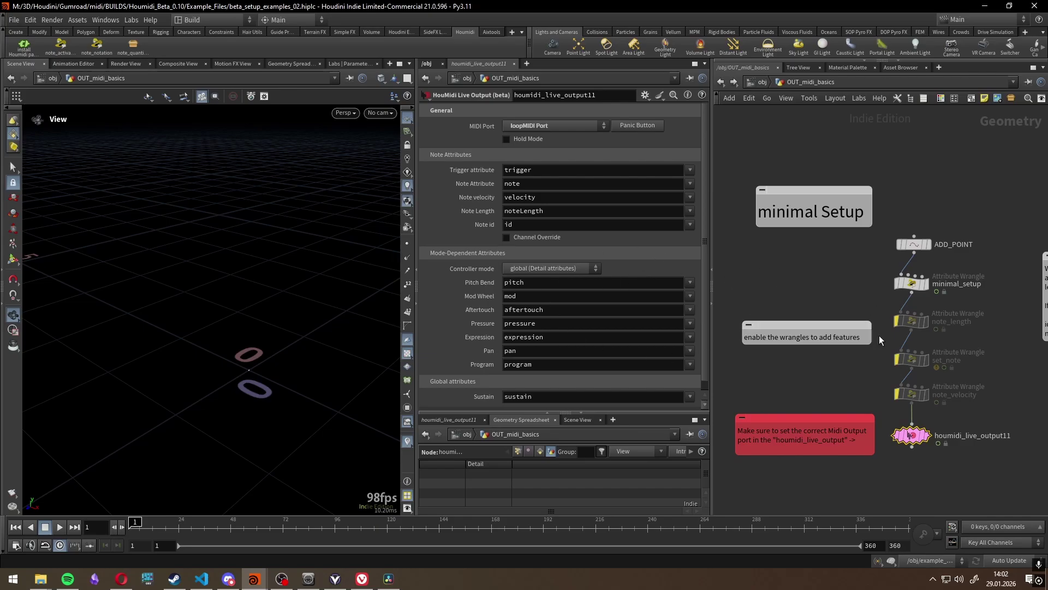
# Switch to loopMIDI to check its loopback port, and bring up the Vital synthesizer
pyautogui.click(308, 578)
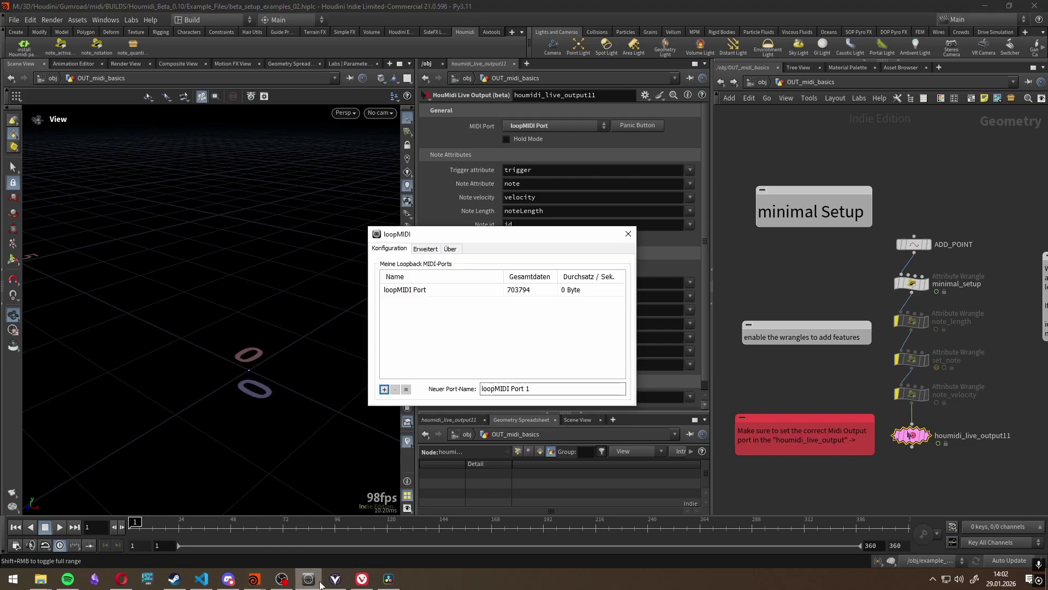
pyautogui.moveTo(489, 245)
pyautogui.mouseDown()
pyautogui.moveTo(619, 246)
pyautogui.moveTo(485, 249)
pyautogui.mouseUp()
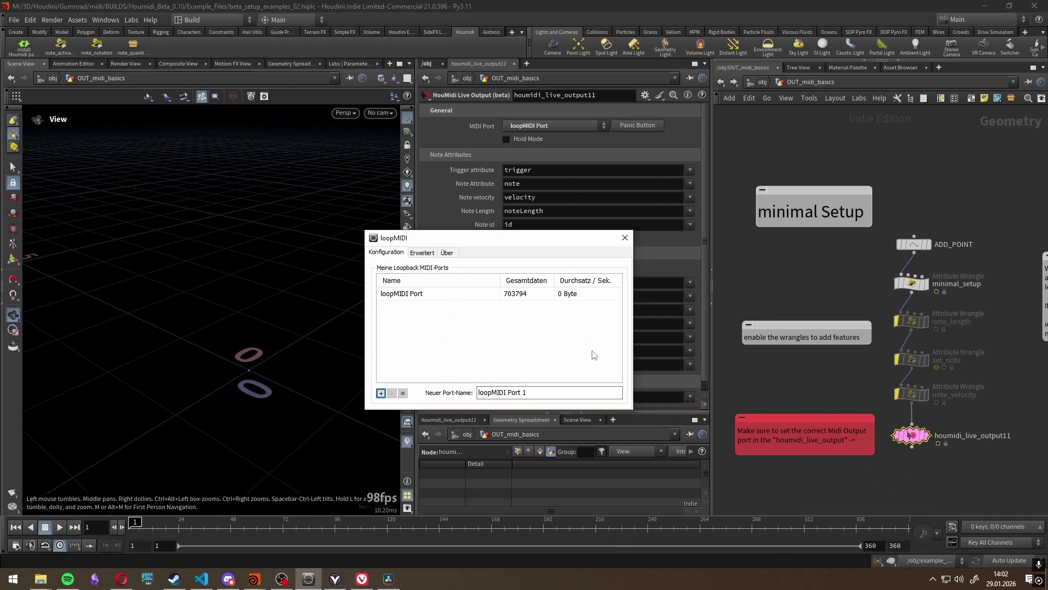
pyautogui.click(334, 579)
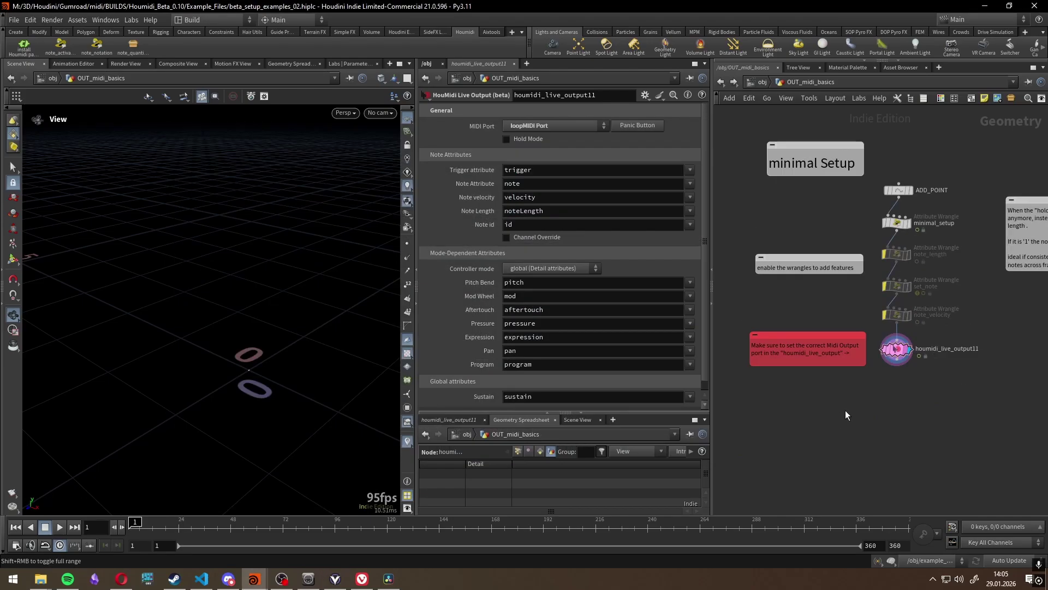
# Select the minimal_setup wrangle and examine the code that sets the trigger attribute every 30 frames
pyautogui.scroll(2, 845, 410)
pyautogui.moveTo(846, 408); pyautogui.dragTo(894, 479, button='middle')
pyautogui.click(922, 202)
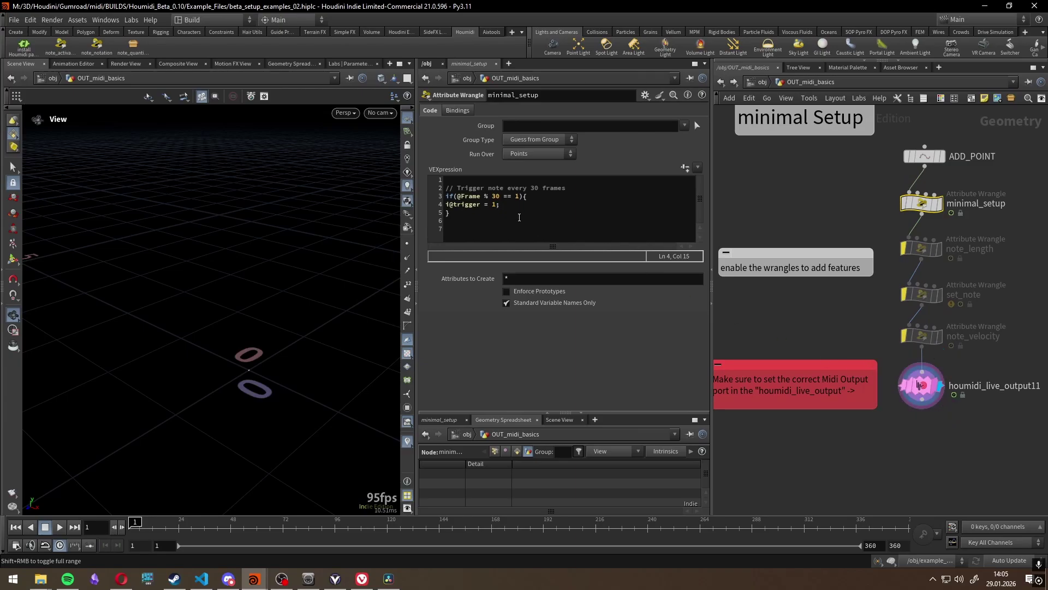
pyautogui.moveTo(500, 204); pyautogui.dragTo(437, 204)
pyautogui.click(557, 216)
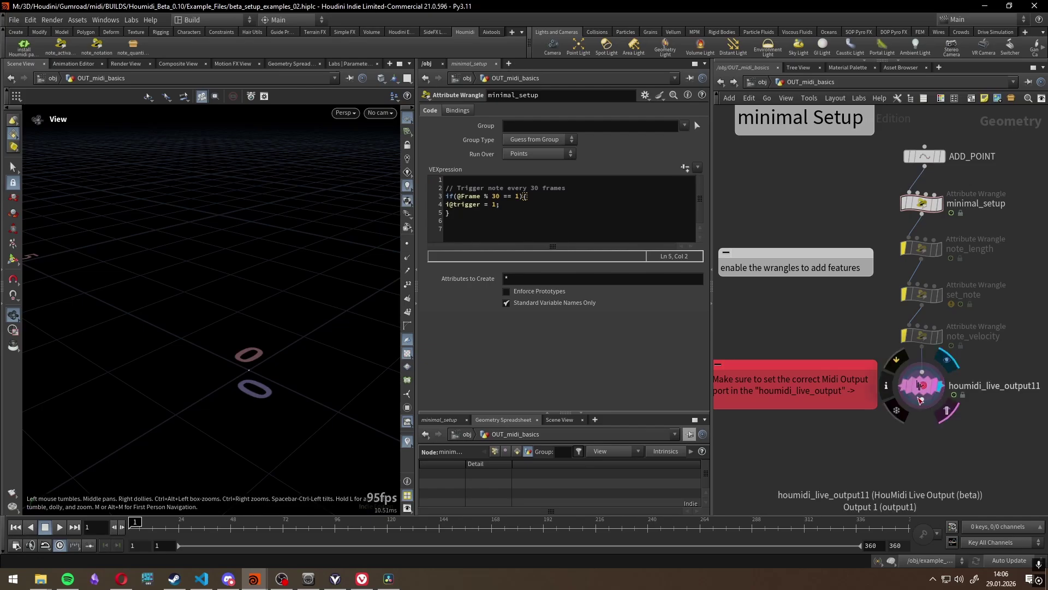
# Display the houmidi_live_output11 parameters and check the choices for its MIDI port
pyautogui.click(922, 387)
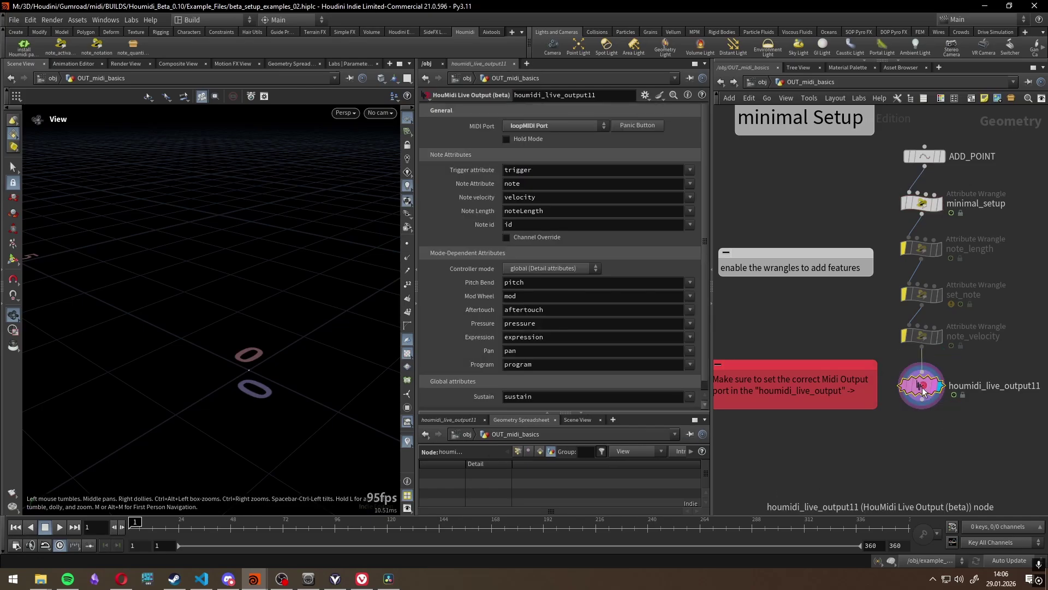
pyautogui.click(566, 125)
pyautogui.click(565, 126)
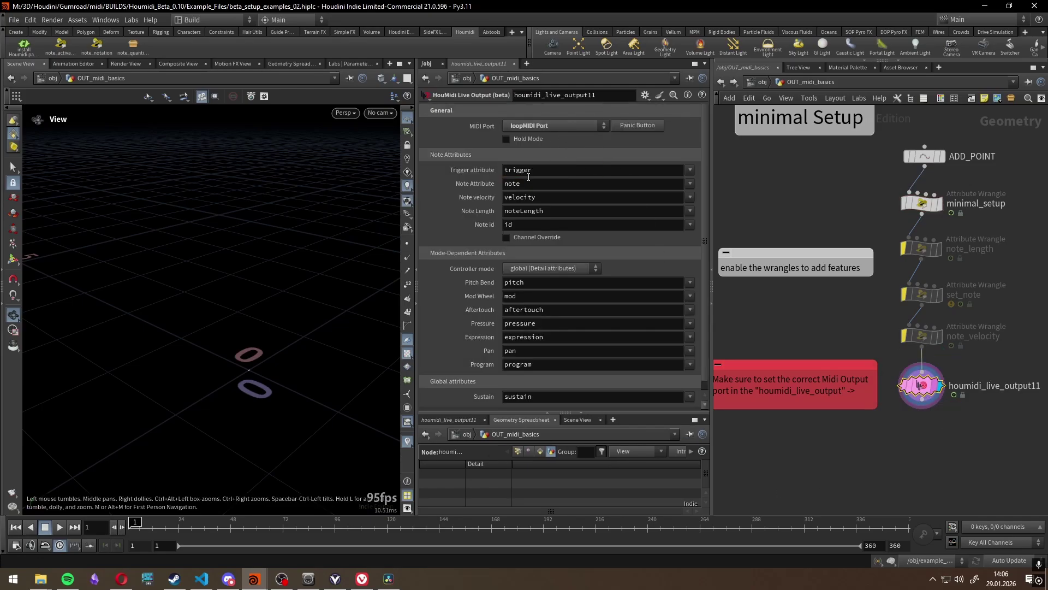
# Play the timeline and bring up Vital to check the incoming MIDI notes before returning to Houdini
pyautogui.click(810, 201)
pyautogui.click(59, 527)
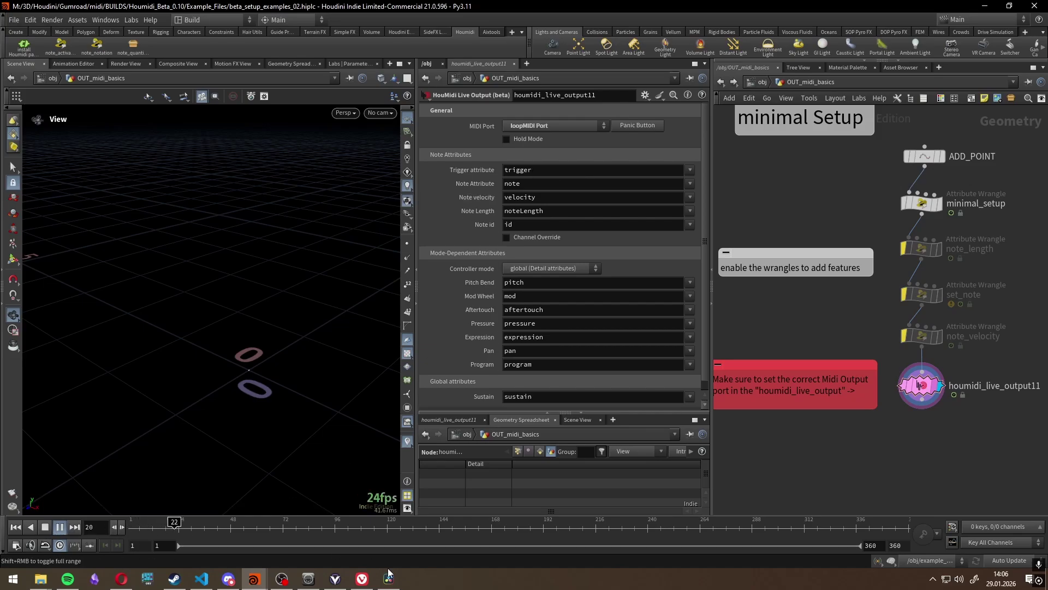
pyautogui.click(335, 579)
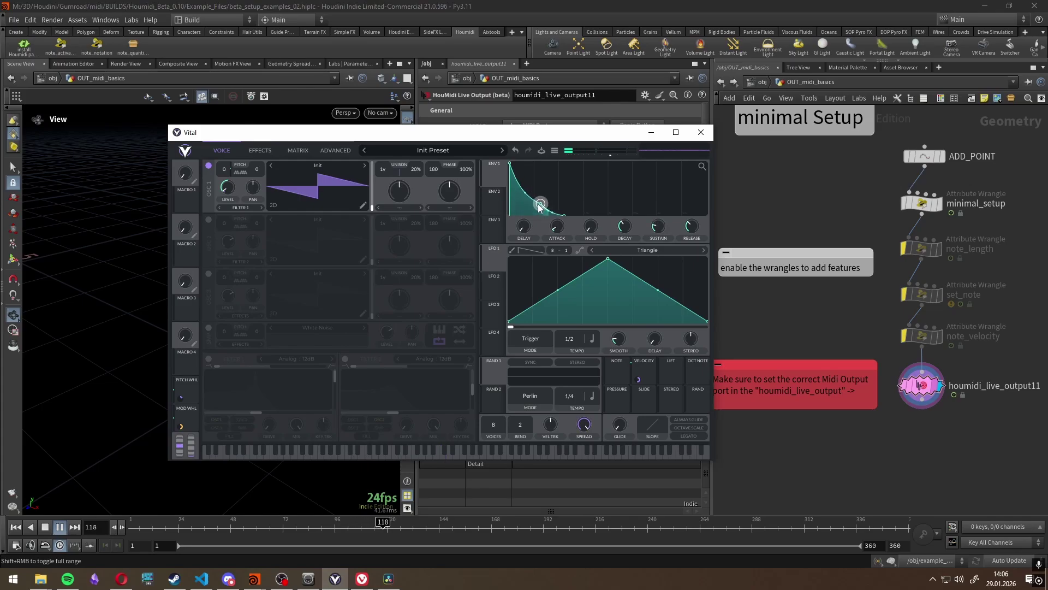
pyautogui.click(784, 203)
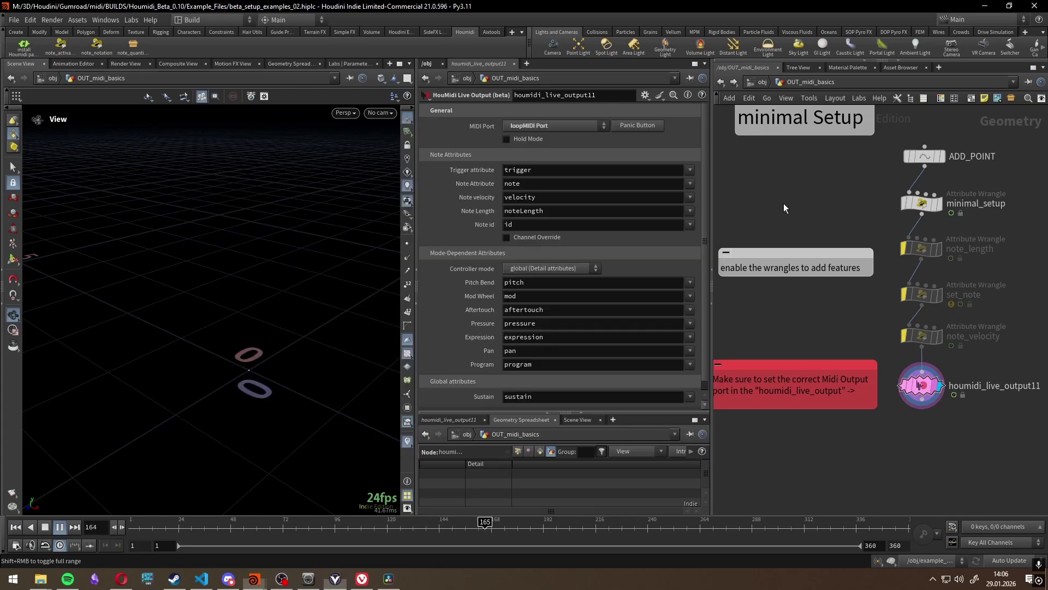
# Enable the bypassed note_length wrangle and play the timeline to hear its effect
pyautogui.click(920, 250)
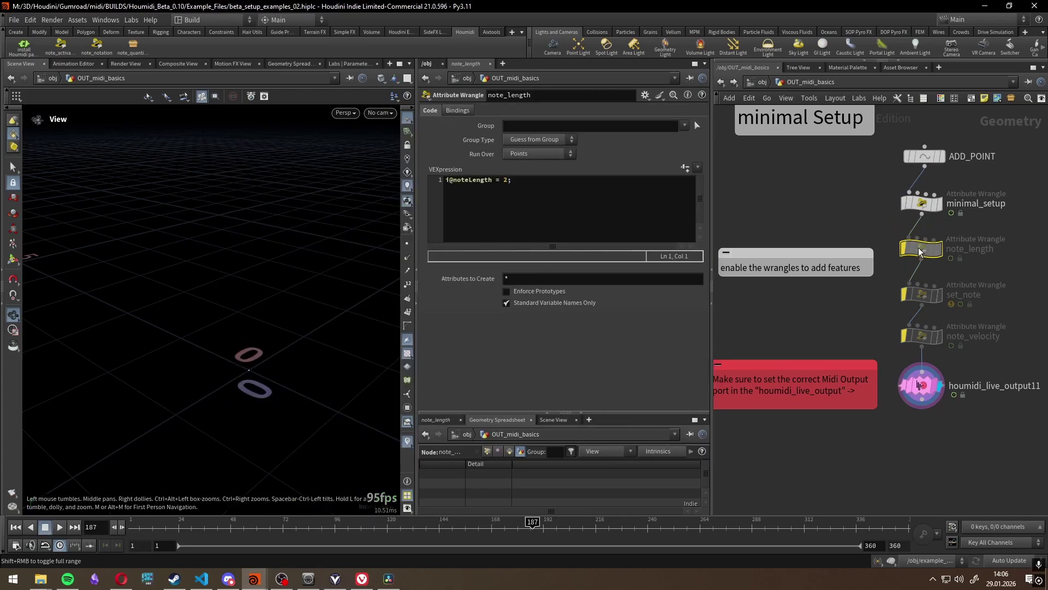
pyautogui.click(904, 249)
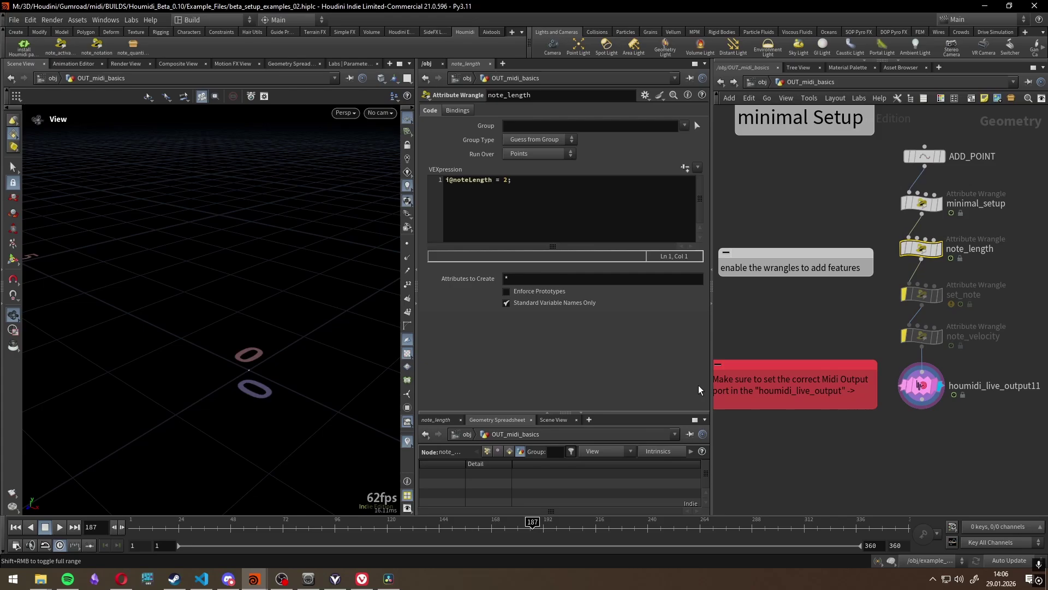
pyautogui.click(62, 530)
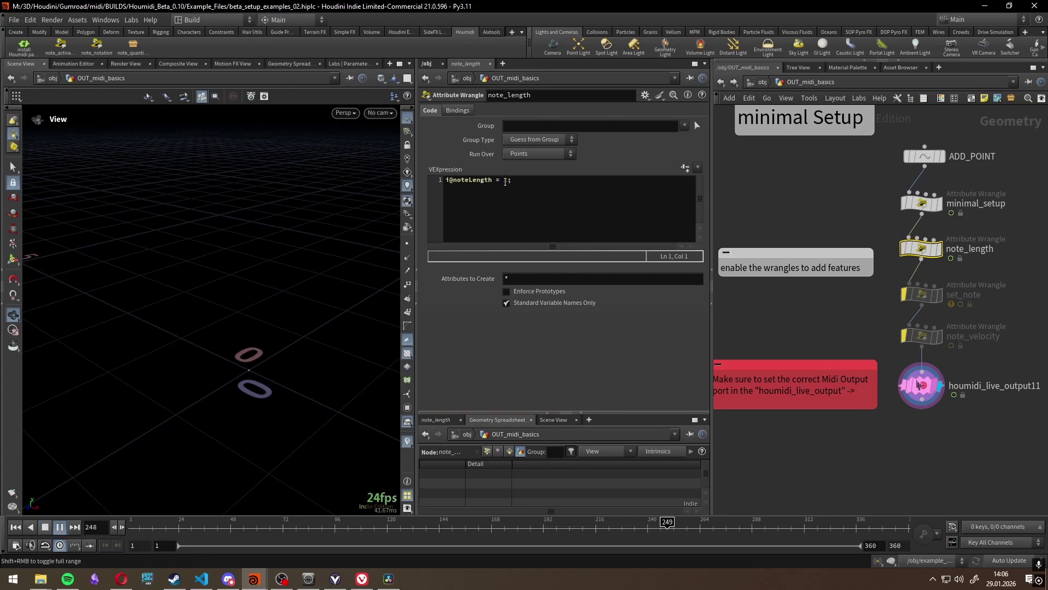
# Set i@noteLength to 12 in the note_length wrangle and test it with a short playback
pyautogui.doubleClick(504, 180)
pyautogui.write('2')
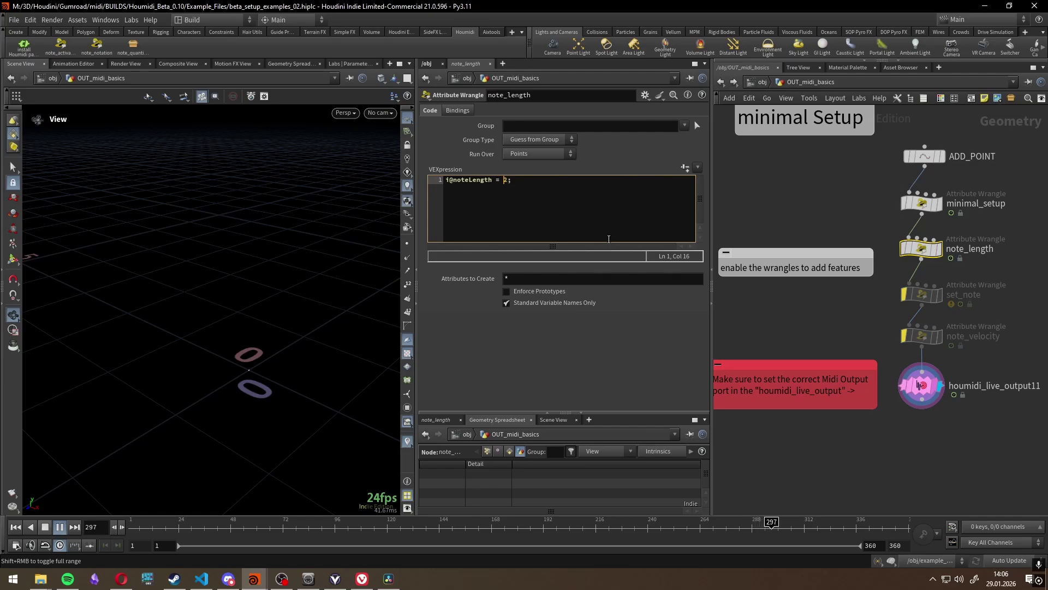
pyautogui.click(45, 527)
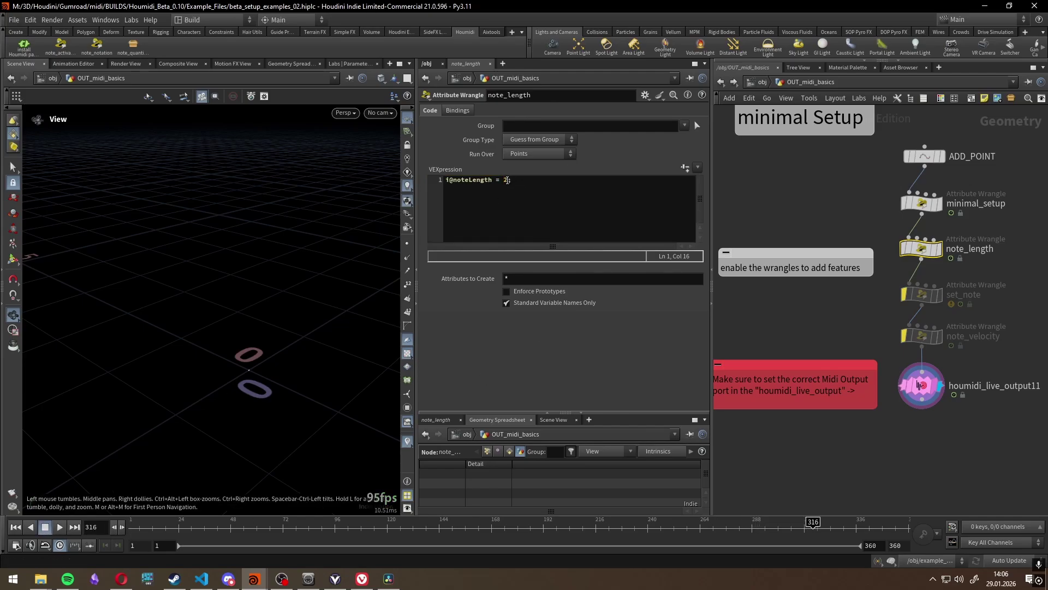
pyautogui.write('1')
pyautogui.click(58, 527)
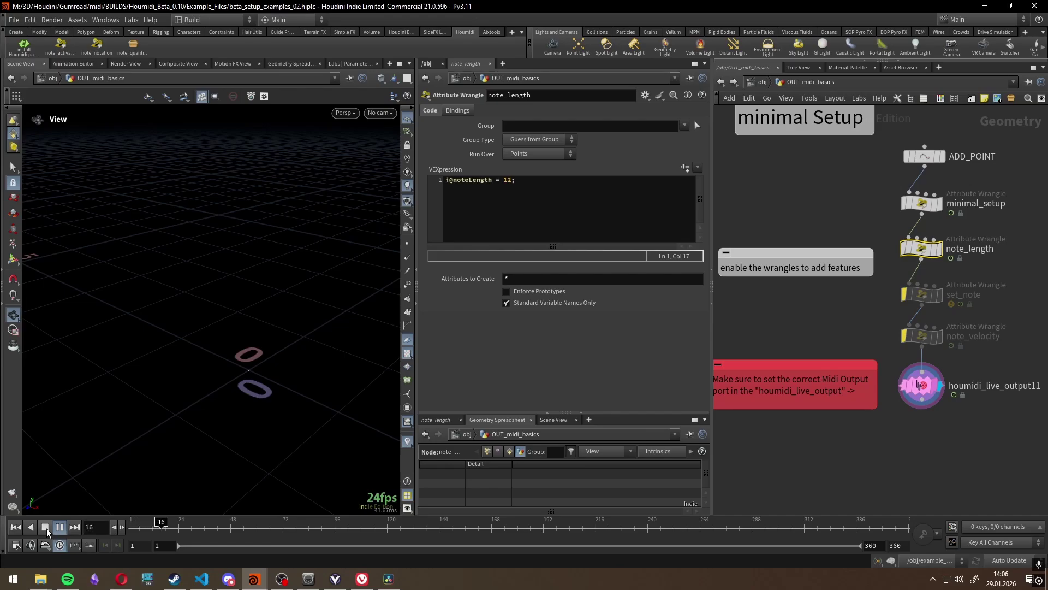
pyautogui.click(46, 528)
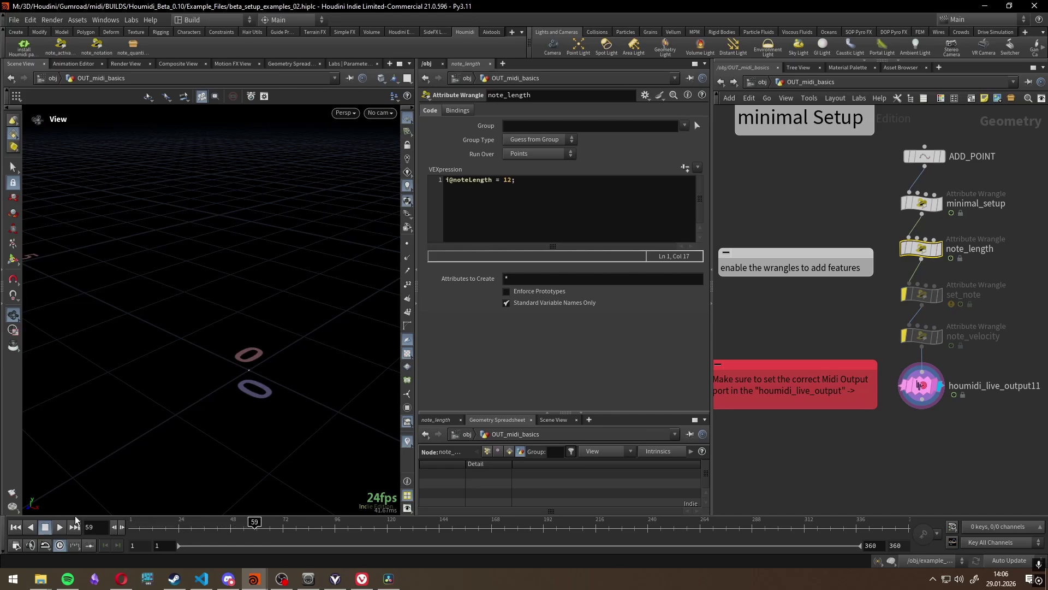
# Enable the set_note wrangle and comment out its C Major Scale block and frame-based note line, keeping i@note = 72 active
pyautogui.moveTo(920, 299)
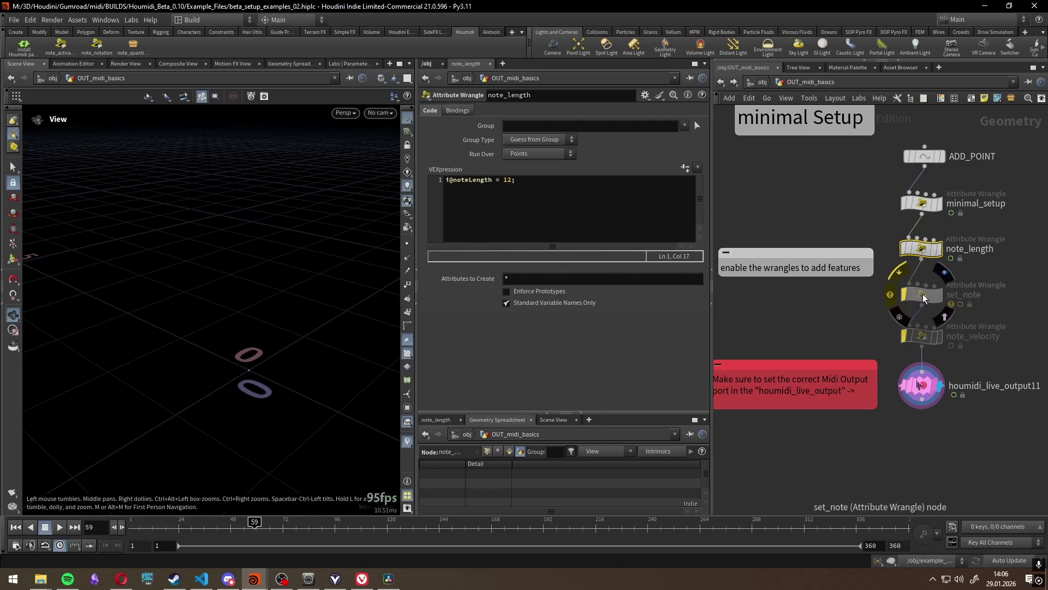
pyautogui.click(905, 275)
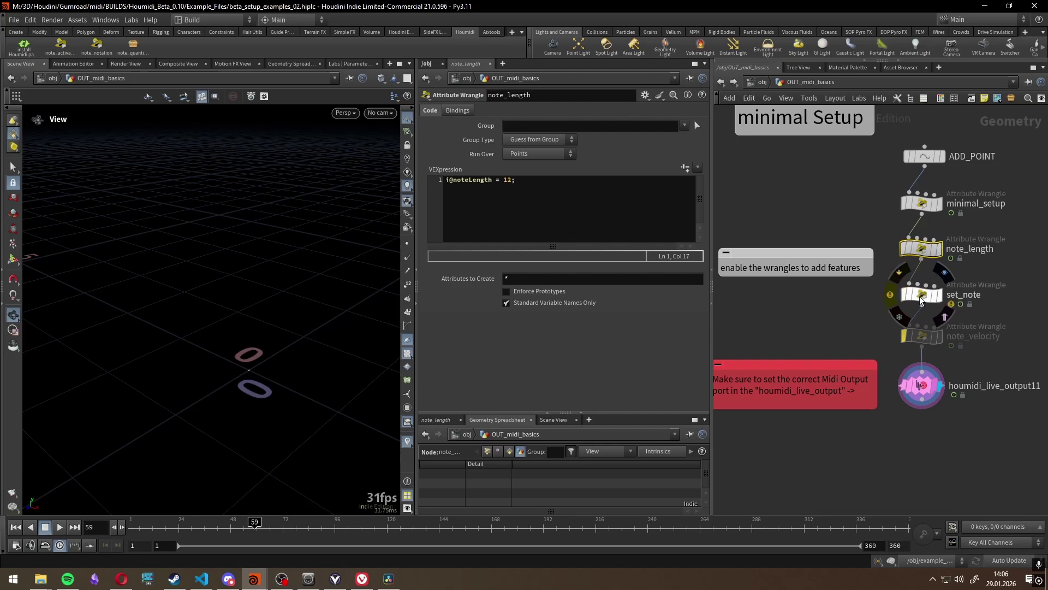
pyautogui.click(922, 295)
pyautogui.moveTo(565, 294); pyautogui.dragTo(388, 267)
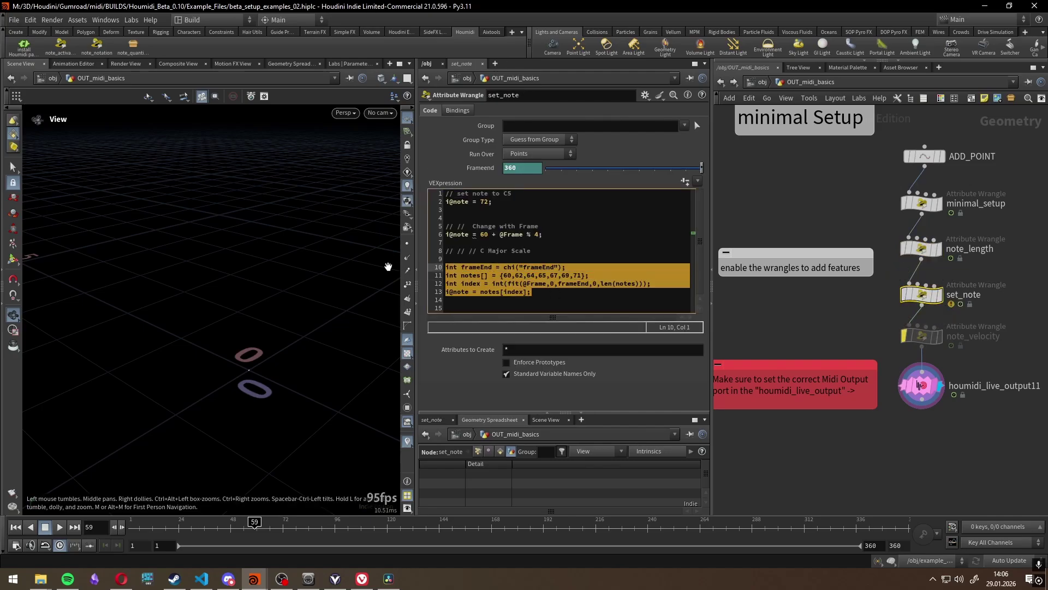
pyautogui.hotkey('ctrl', '/')
pyautogui.click(559, 234)
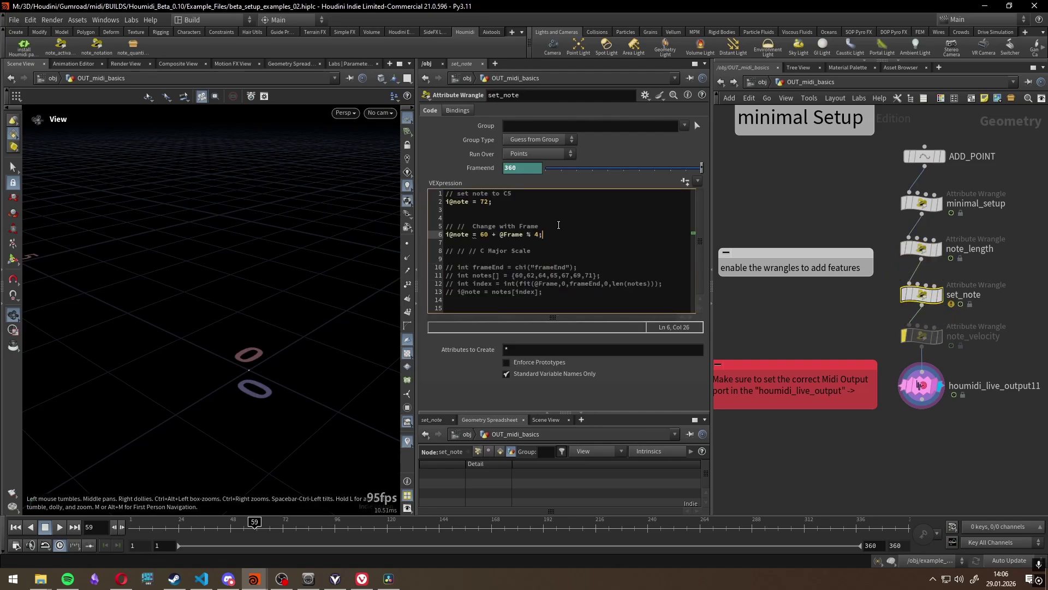
pyautogui.hotkey('ctrl', '/')
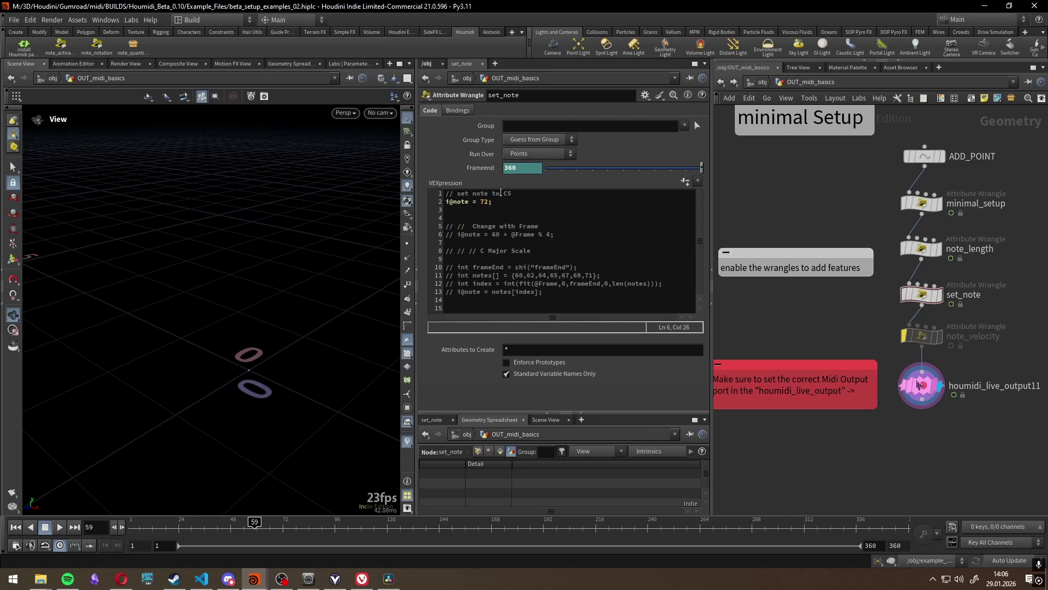
# Play the timeline from the first frame to hear the fixed note, and stop playback
pyautogui.click(15, 527)
pyautogui.click(60, 527)
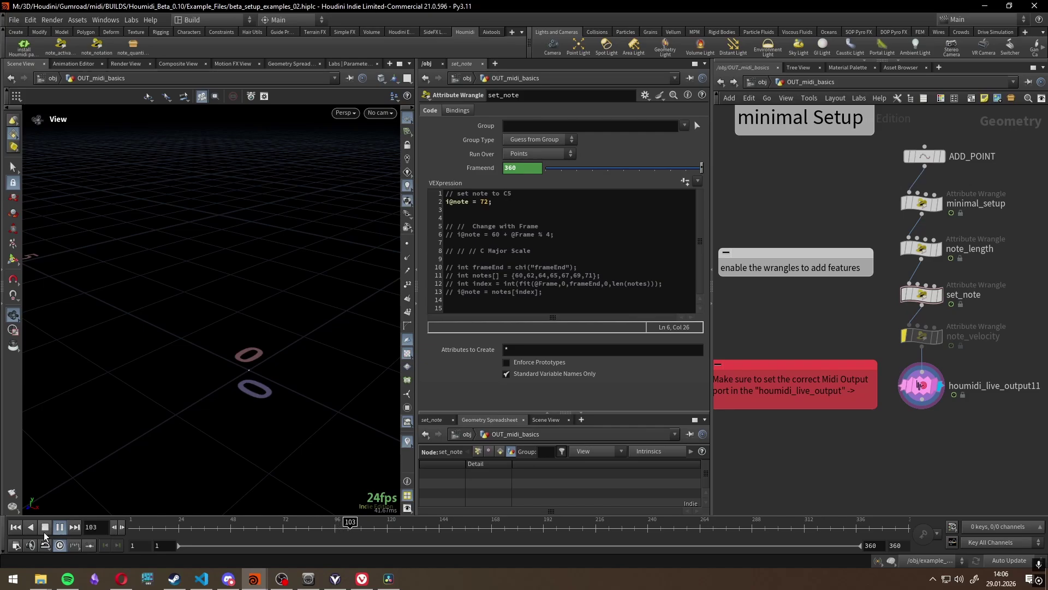
pyautogui.click(45, 527)
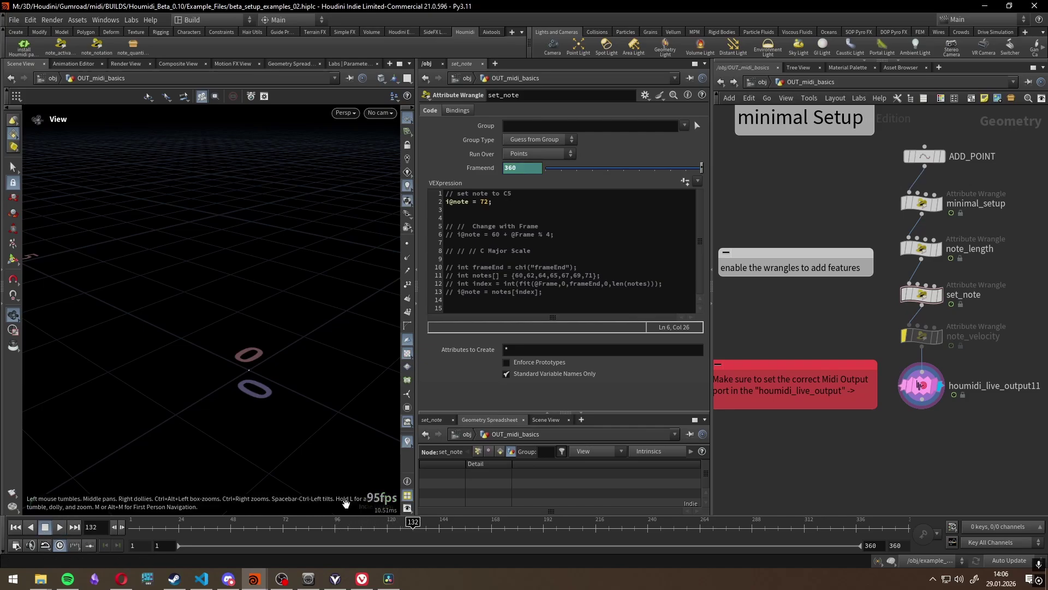
# Show point attributes in an enlarged Geometry Spreadsheet and check the note, noteLength and trigger columns during a short playback
pyautogui.click(477, 451)
pyautogui.moveTo(566, 413); pyautogui.dragTo(567, 367)
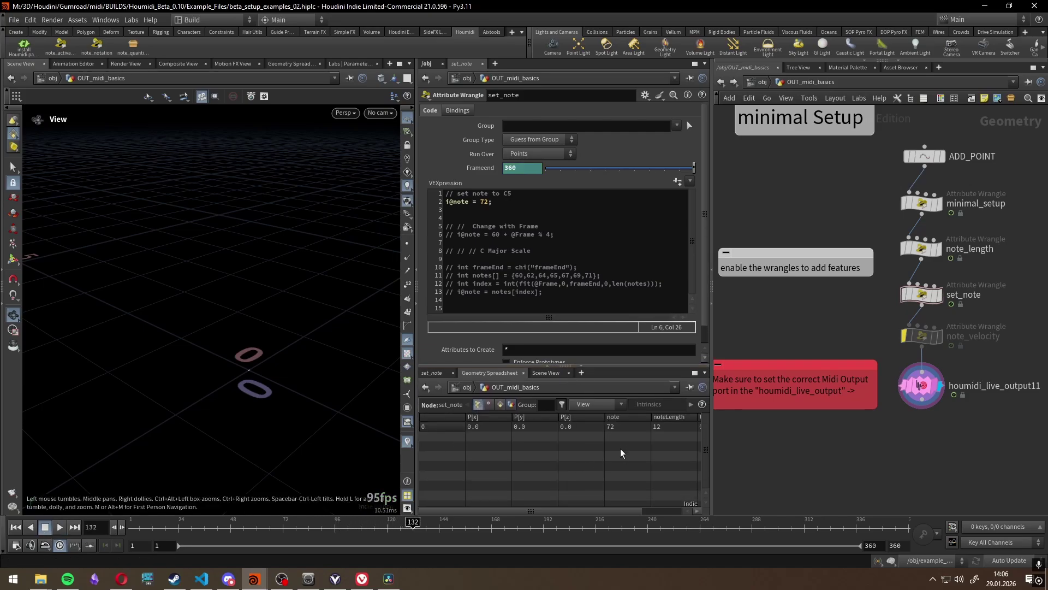
pyautogui.moveTo(583, 510); pyautogui.dragTo(644, 514)
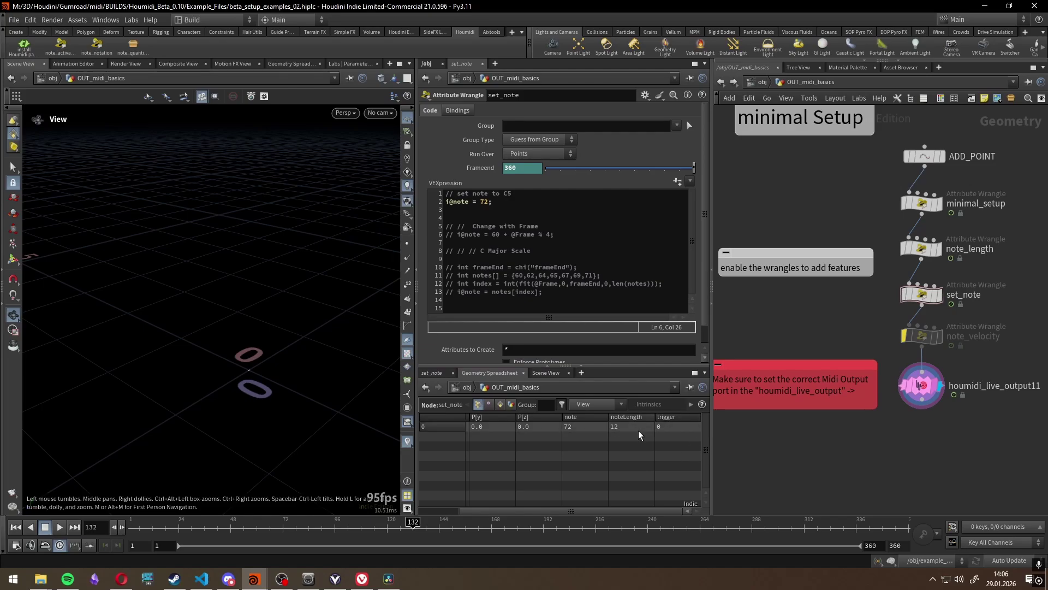
pyautogui.click(60, 527)
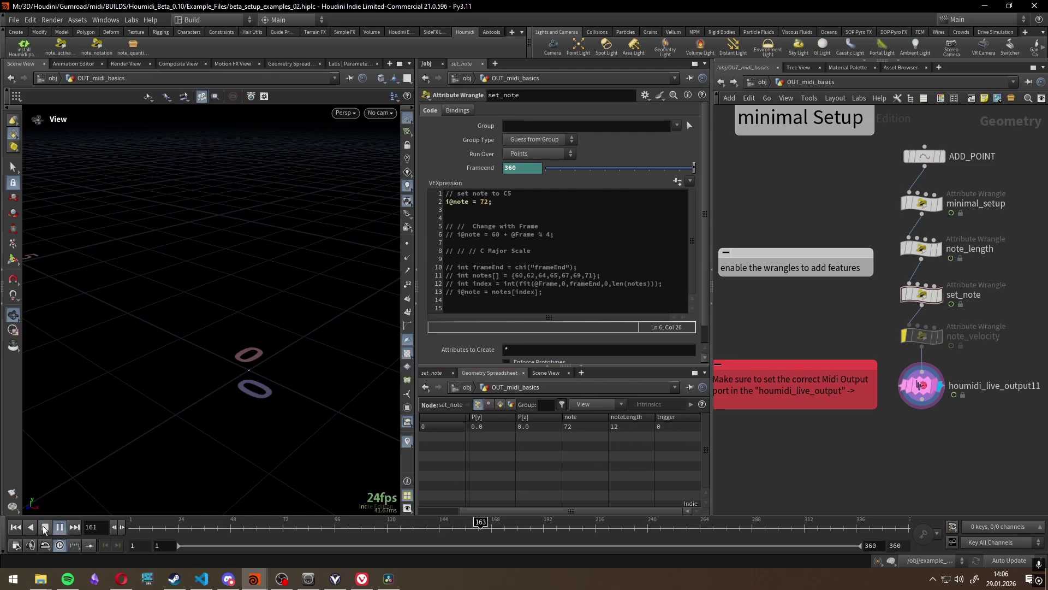
pyautogui.click(45, 527)
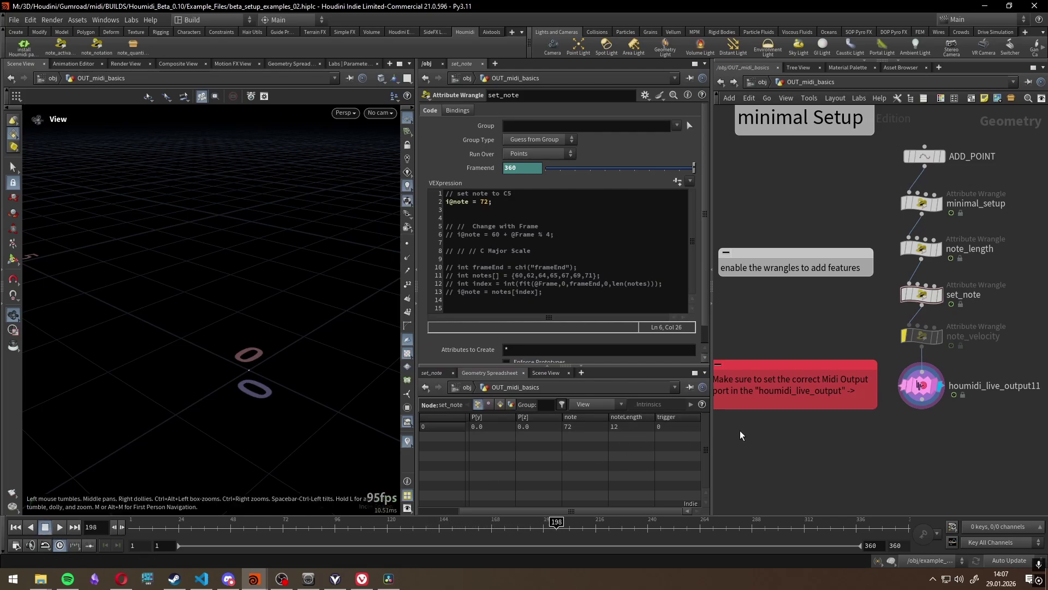
pyautogui.click(551, 234)
pyautogui.write(';')
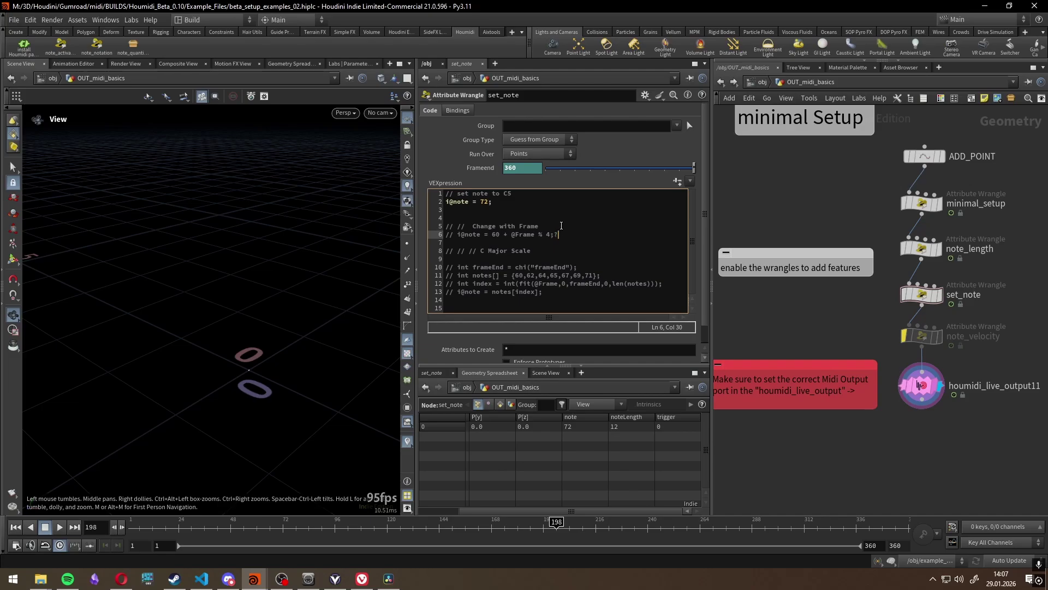
pyautogui.press('BackSpace')
pyautogui.hotkey('ctrl', '/')
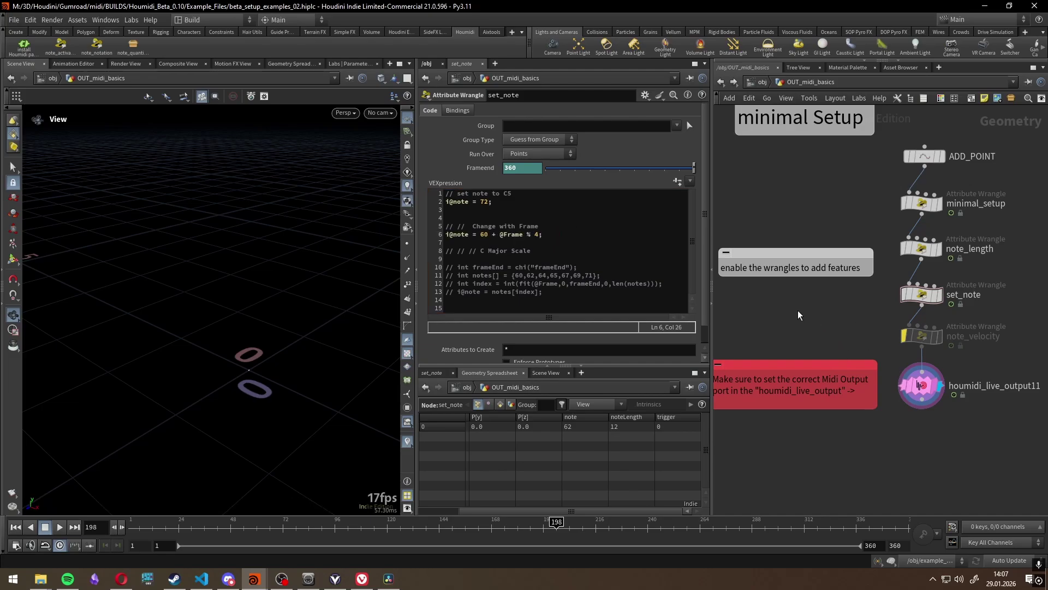
pyautogui.click(15, 527)
pyautogui.click(59, 527)
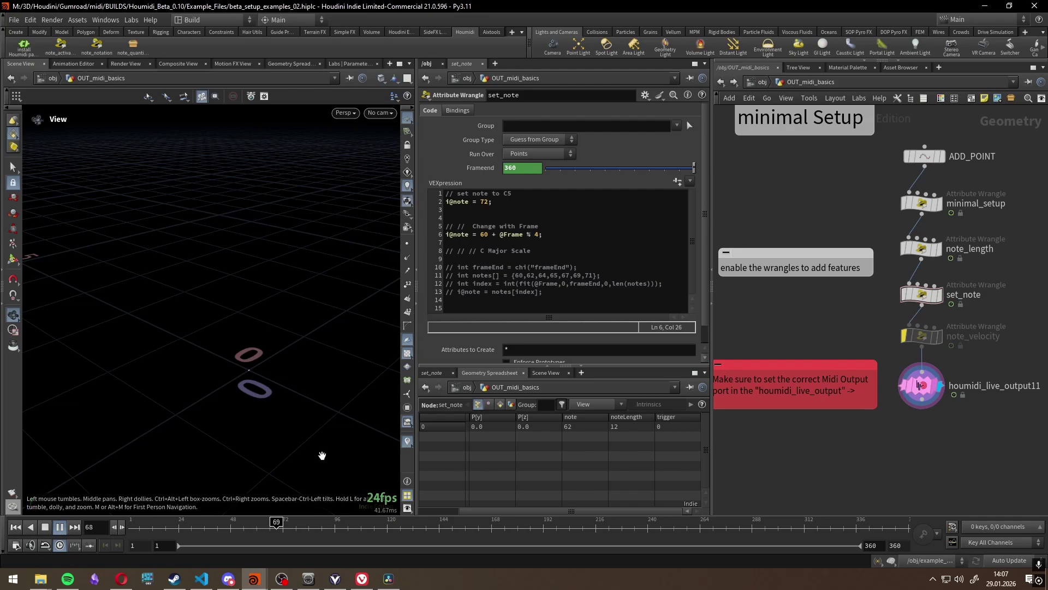
# Uncomment the four-line C Major Scale block in the set_note wrangle, listen to the result and stop playback
pyautogui.moveTo(491, 300); pyautogui.dragTo(408, 267)
pyautogui.hotkey('ctrl', '/')
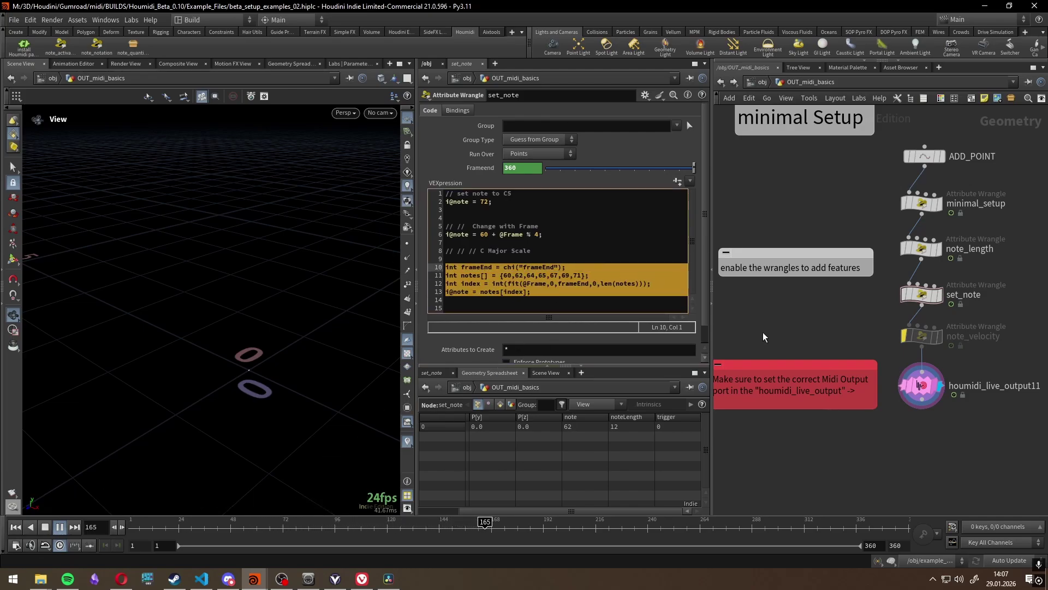
pyautogui.click(671, 296)
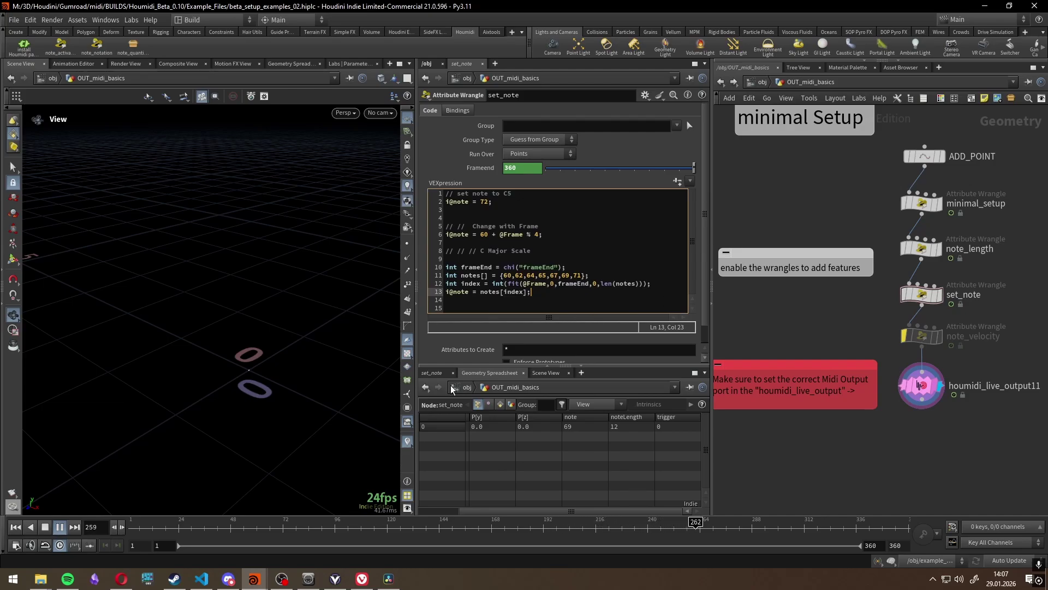
pyautogui.click(45, 528)
# Open the parameters of houmidi_live_output12 in the trigger and Hold example and toggle Hold Mode off and back on
pyautogui.scroll(-2, 805, 358)
pyautogui.moveTo(1014, 415); pyautogui.dragTo(822, 445, button='middle')
pyautogui.moveTo(985, 426); pyautogui.dragTo(919, 438, button='middle')
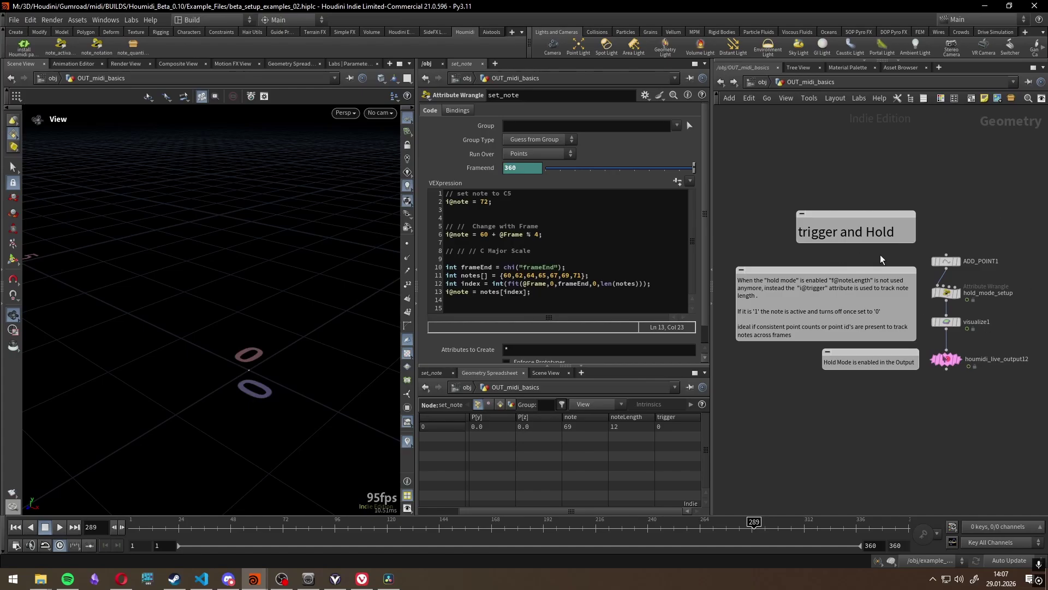
pyautogui.scroll(3, 1007, 382)
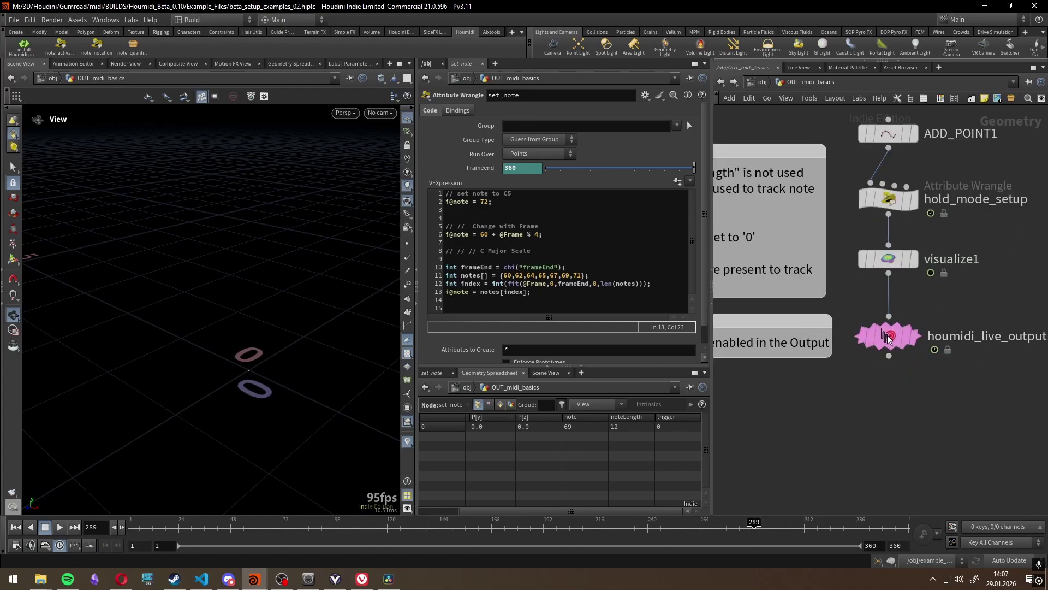
pyautogui.click(888, 336)
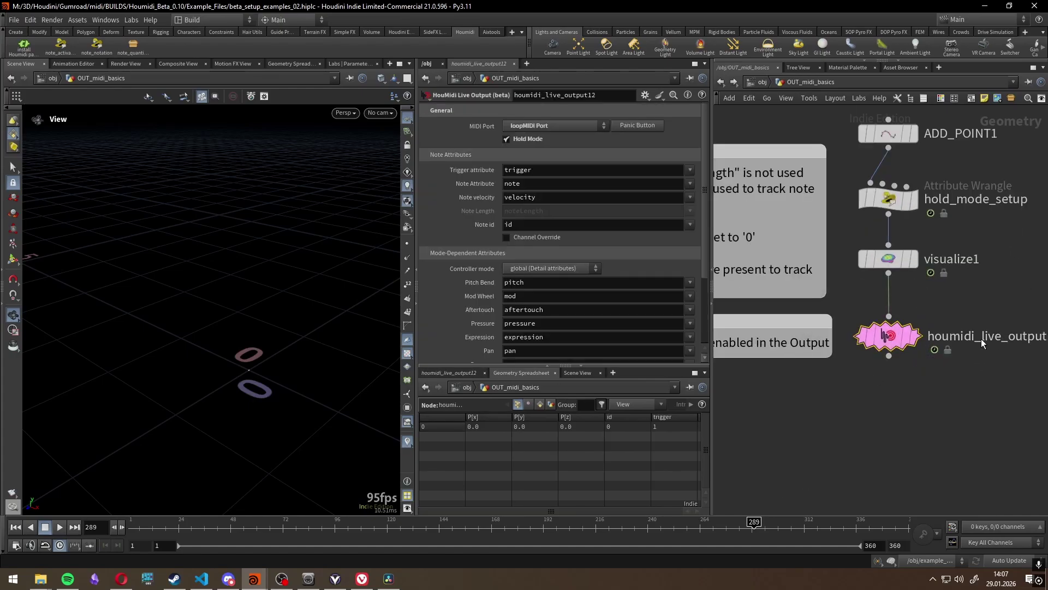
pyautogui.click(507, 139)
pyautogui.click(507, 139)
# Display the hold_mode_setup wrangle and scrub the timeline up to frame 104 to check how its trigger attribute switches
pyautogui.scroll(-3, 844, 408)
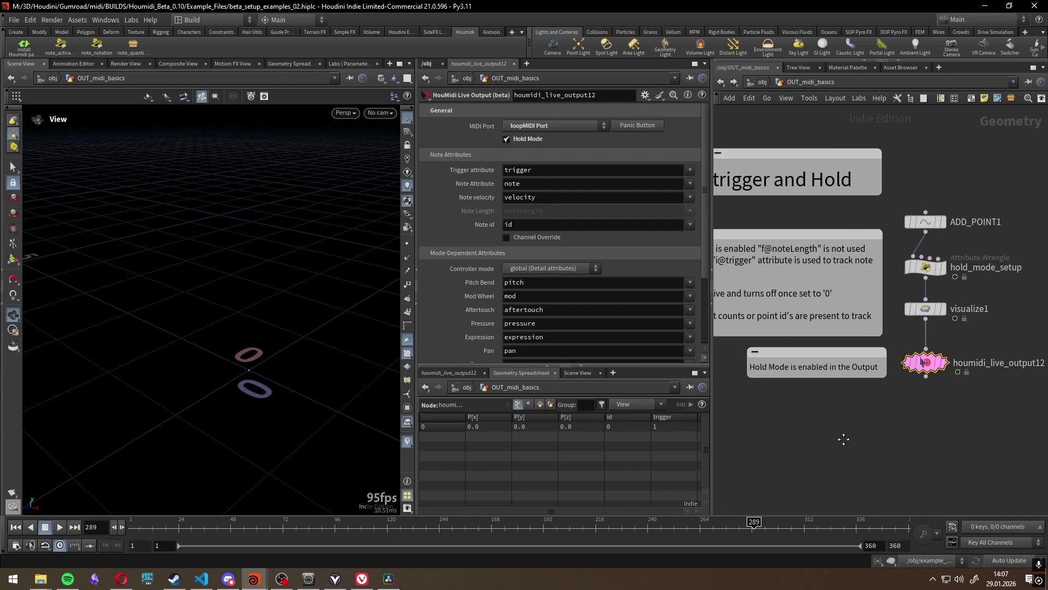
pyautogui.click(915, 294)
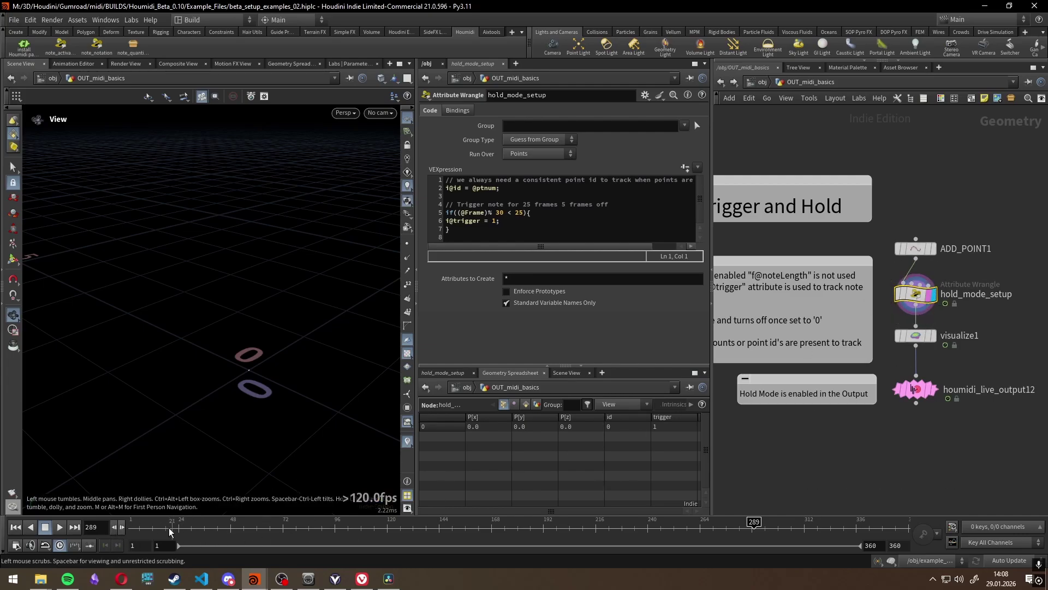
pyautogui.moveTo(144, 529); pyautogui.dragTo(195, 536)
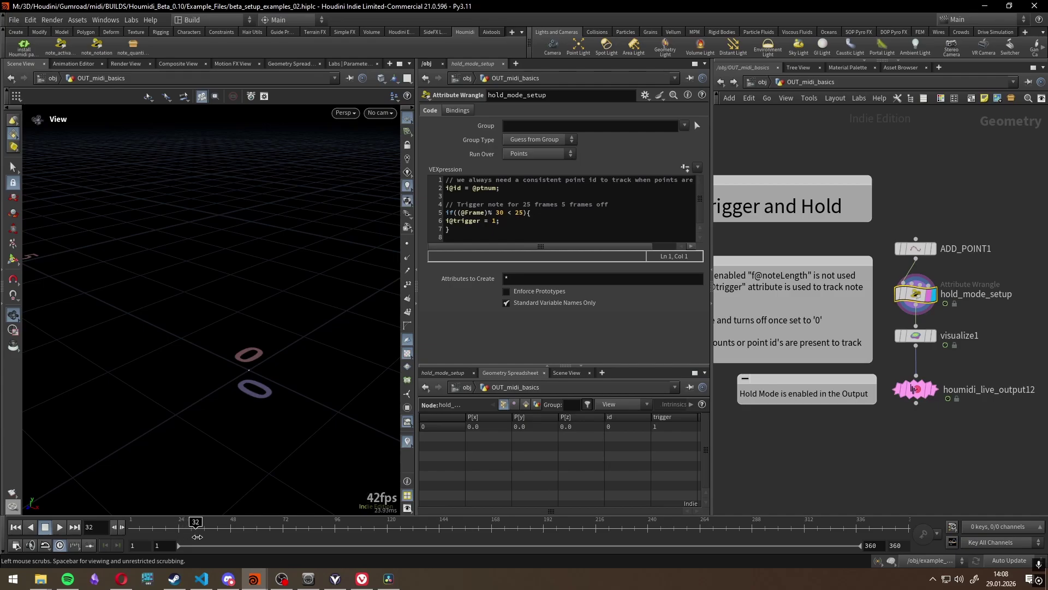
pyautogui.moveTo(201, 537); pyautogui.dragTo(353, 541)
# Display houmidi_live_output12, play the timeline from the first frame to hear the held notes, and stop playback
pyautogui.click(923, 389)
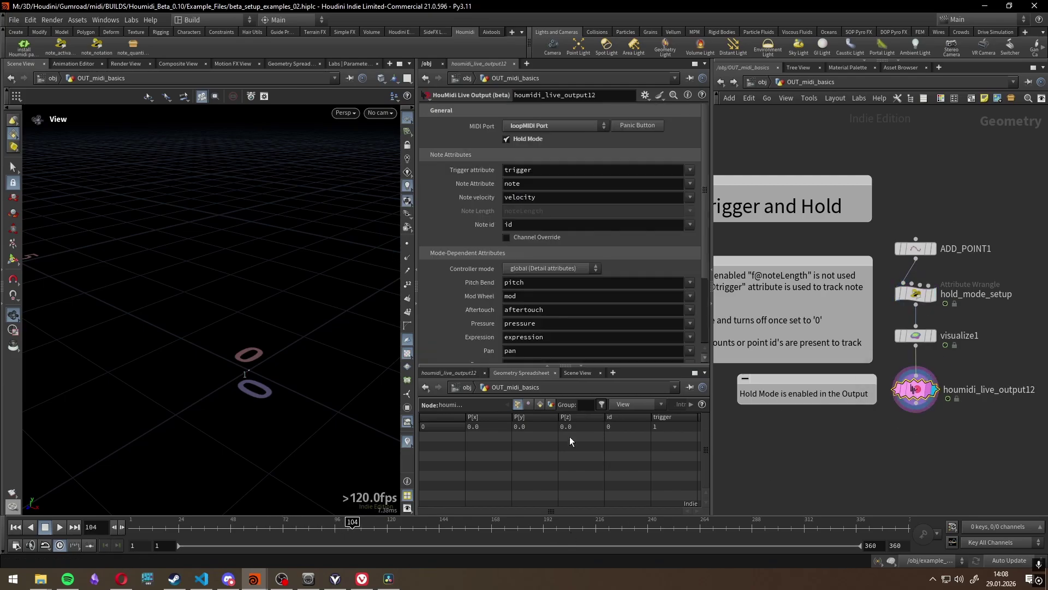
pyautogui.click(16, 526)
pyautogui.click(59, 527)
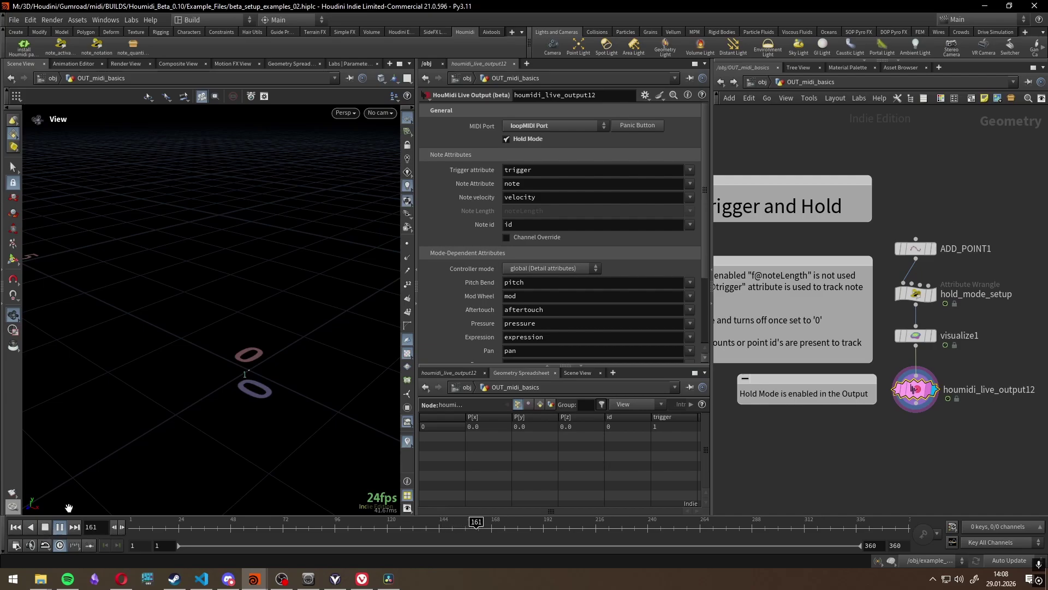
pyautogui.moveTo(69, 507); pyautogui.dragTo(141, 499)
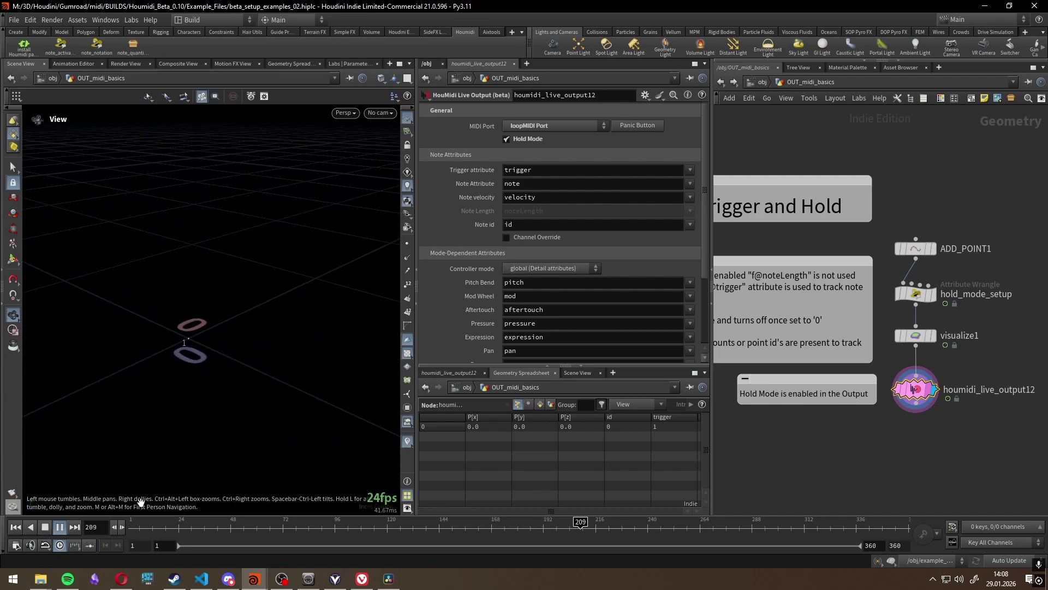
pyautogui.click(49, 530)
# Bring the global mode example into view and examine the mode-dependent attributes on houmidi_live_output12, from Pitch Bend to Program
pyautogui.scroll(-2, 850, 440)
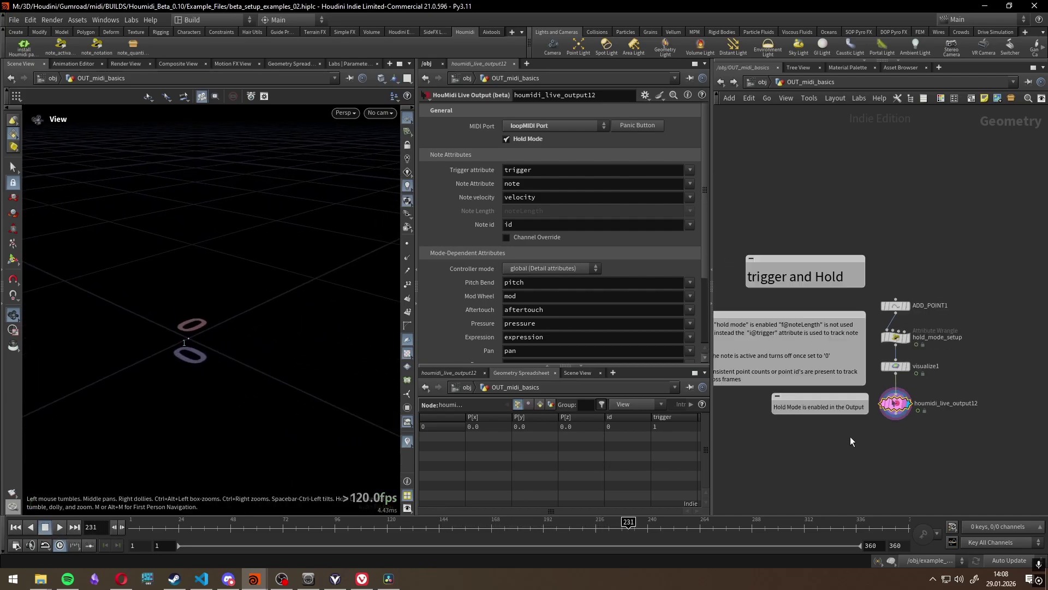
pyautogui.scroll(-2, 908, 447)
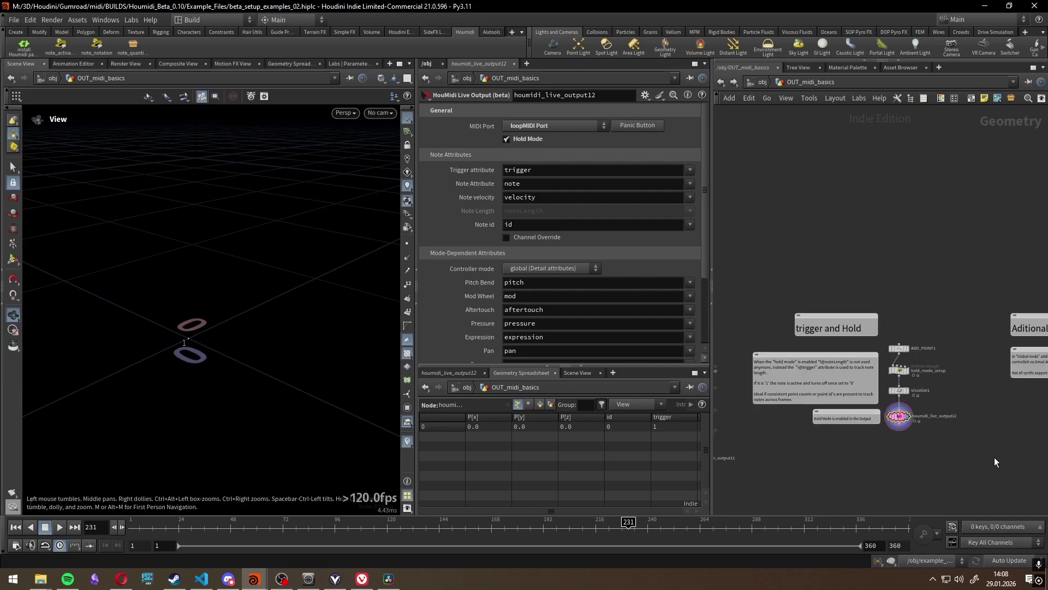
pyautogui.scroll(3, 884, 468)
pyautogui.moveTo(854, 468); pyautogui.dragTo(896, 464, button='middle')
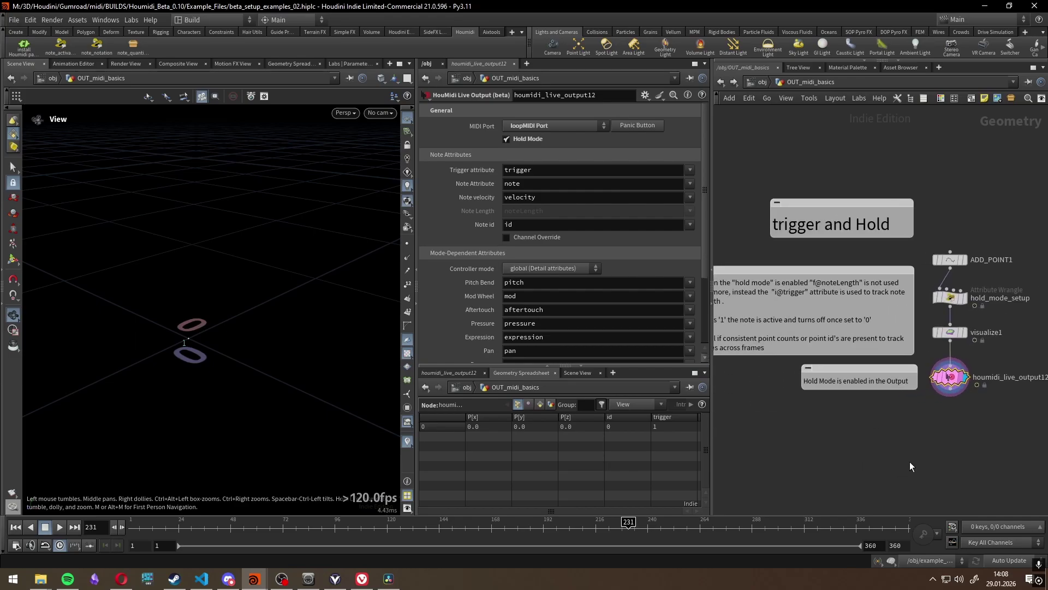
pyautogui.moveTo(910, 455); pyautogui.dragTo(802, 382, button='middle')
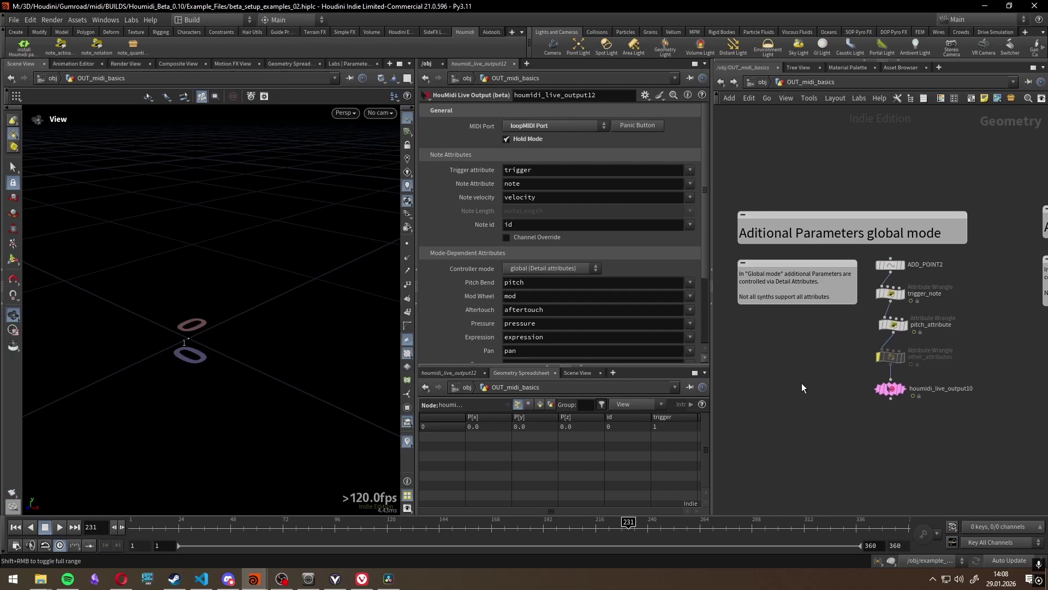
pyautogui.scroll(-3, 644, 313)
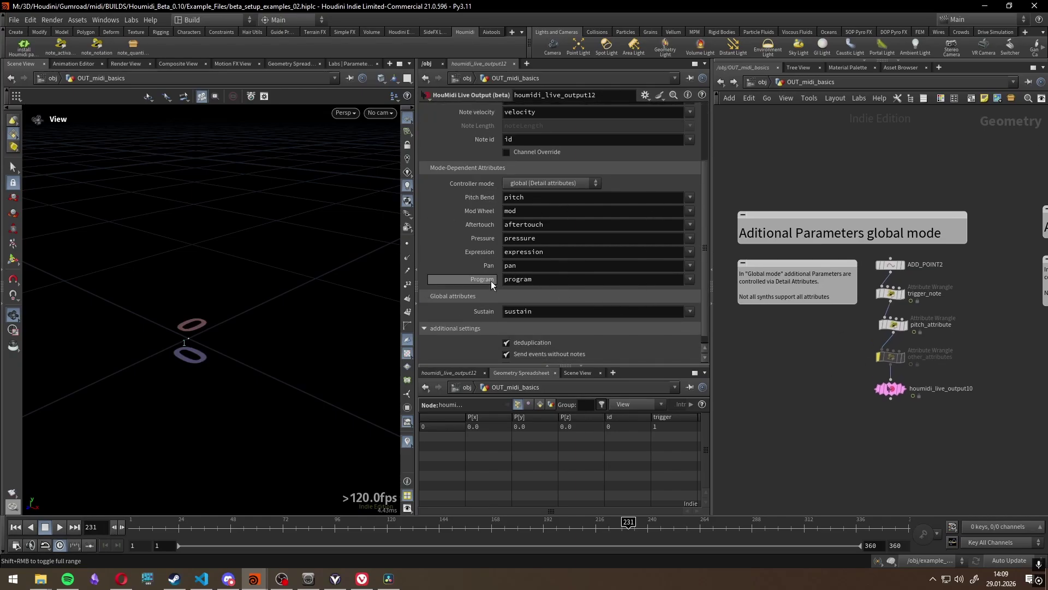
pyautogui.click(547, 212)
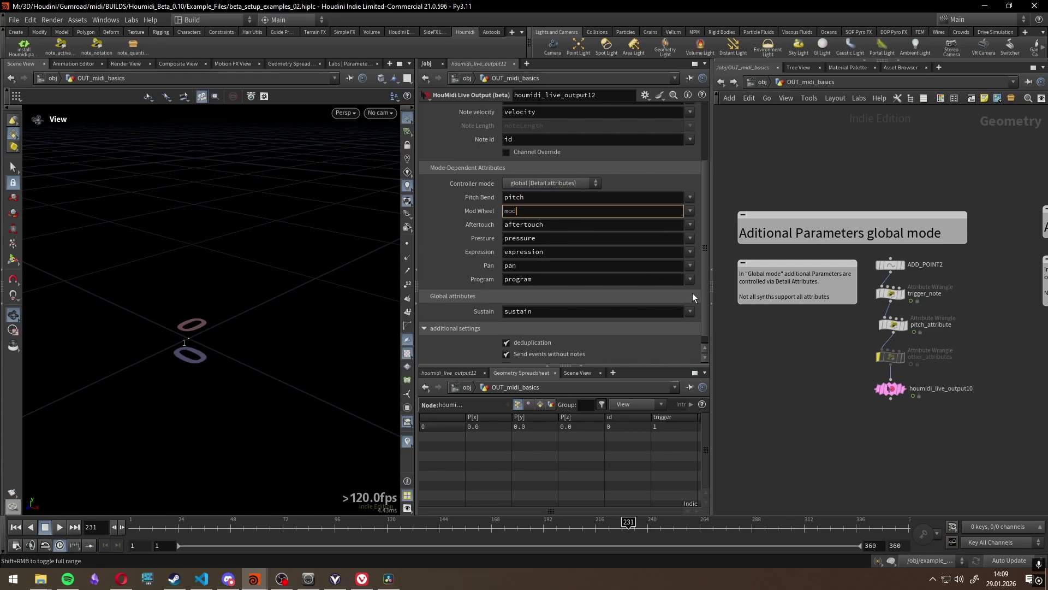
# Examine the pitch_attribute wrangle's detail expression and the Pitch Bend attribute on houmidi_live_output10 in the global mode example
pyautogui.scroll(3, 782, 335)
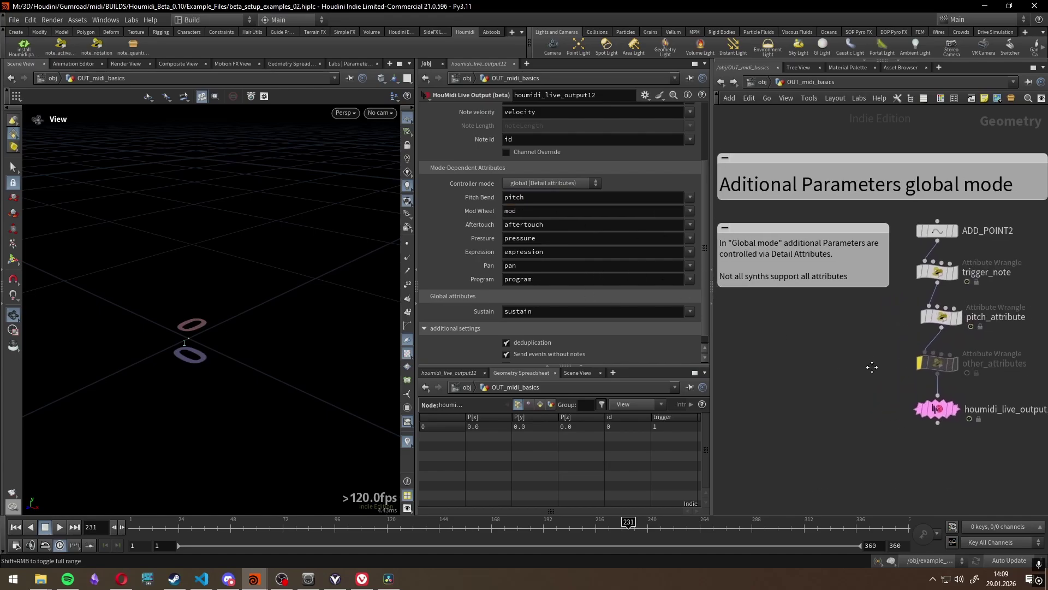
pyautogui.click(941, 317)
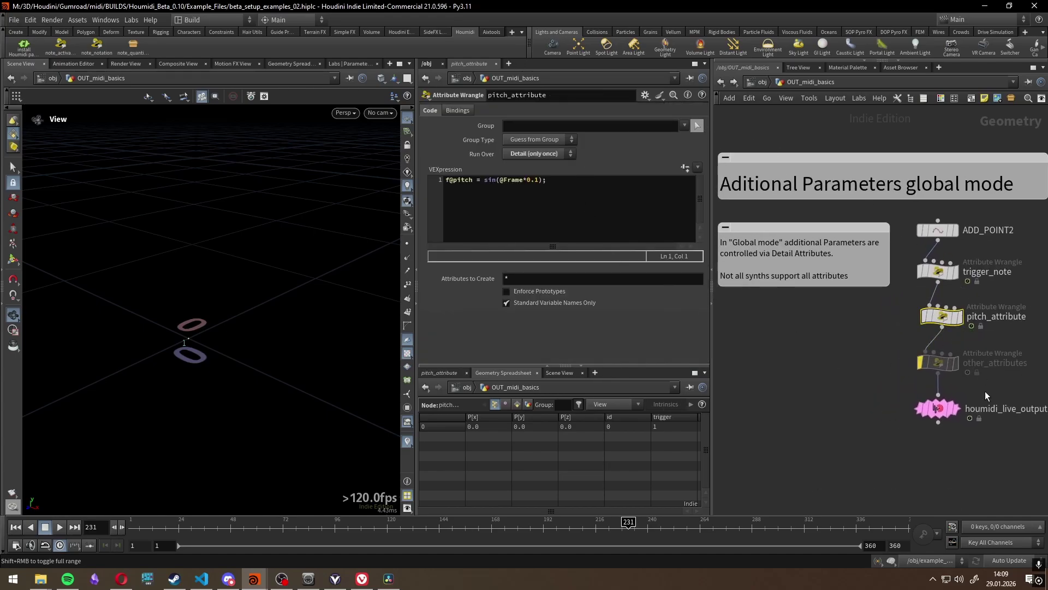
pyautogui.click(938, 408)
pyautogui.scroll(2, 529, 243)
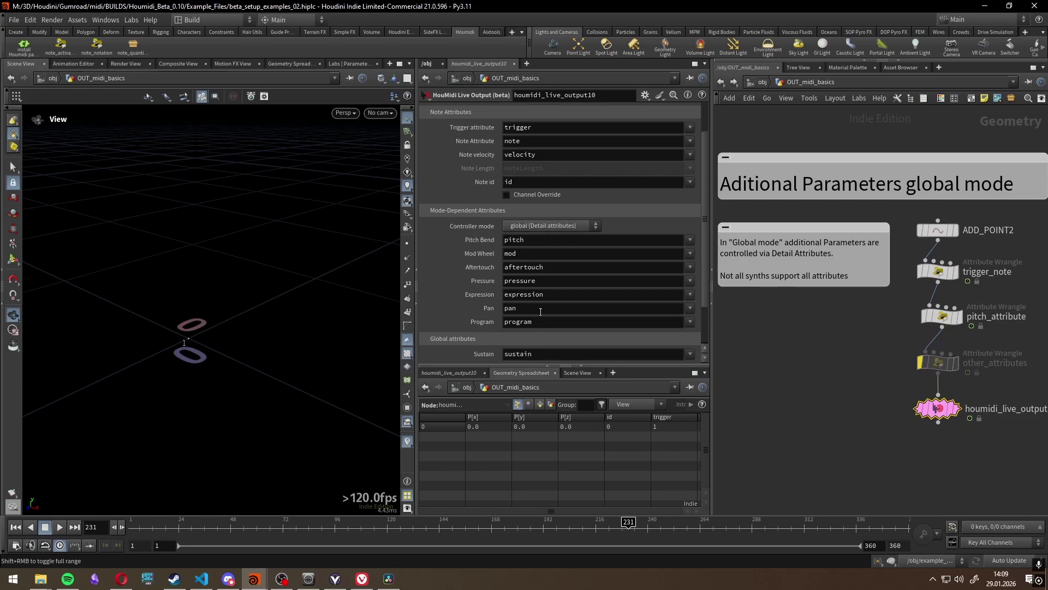
pyautogui.click(940, 322)
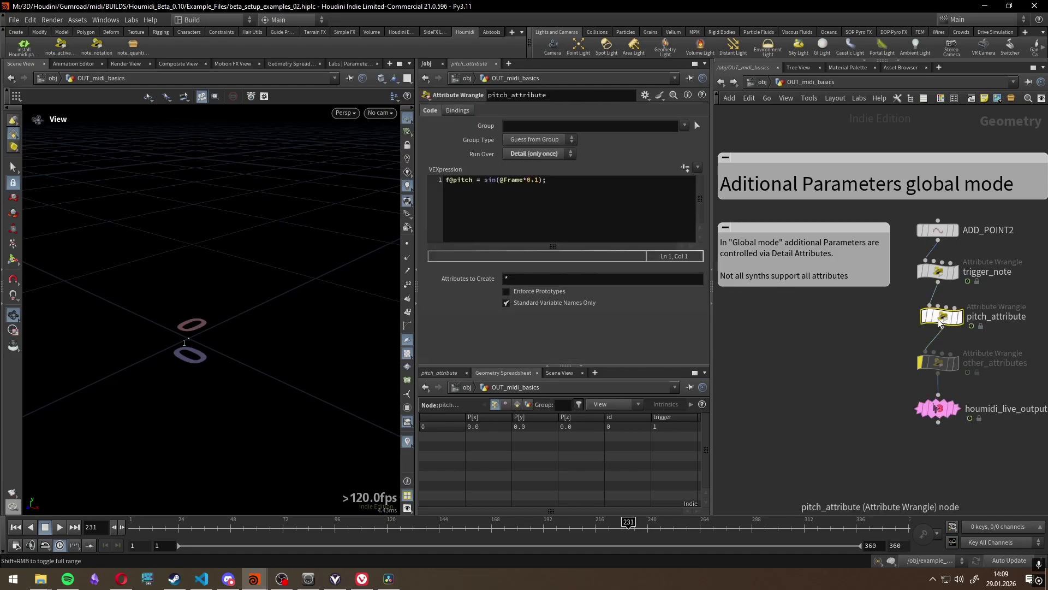
pyautogui.click(480, 215)
pyautogui.hotkey('ctrl', 'a')
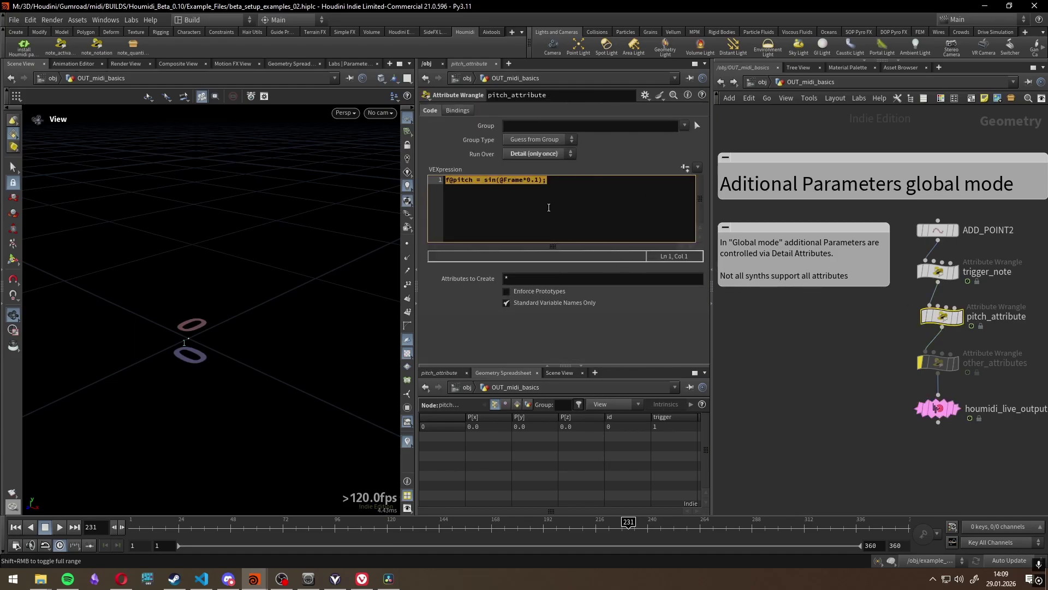
pyautogui.click(491, 190)
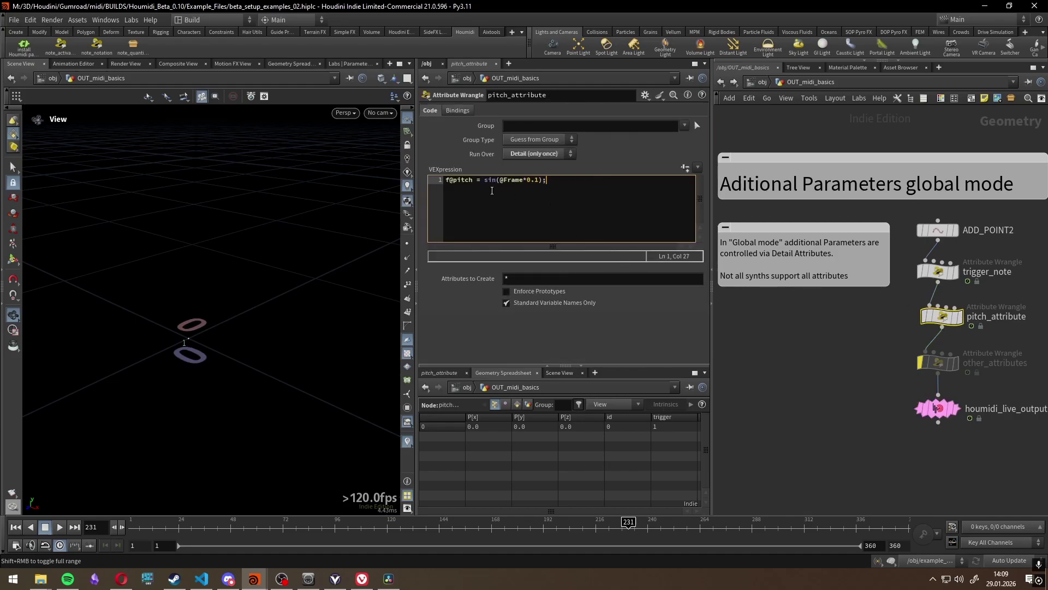
# Display houmidi_live_output10, play from the first frame while checking the pitch bend in Vital, and stop playback
pyautogui.click(939, 409)
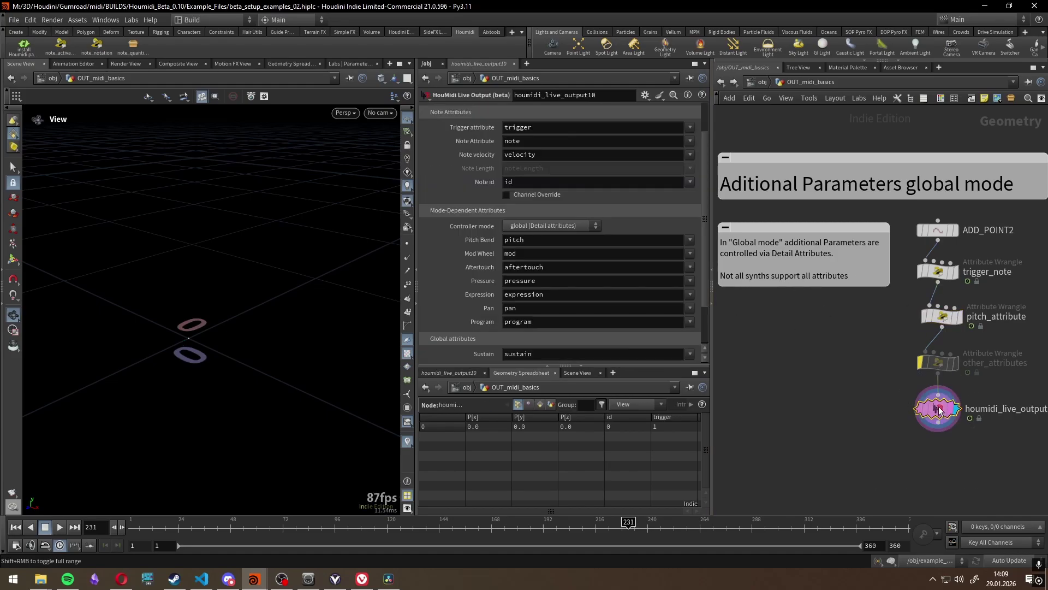
pyautogui.click(15, 527)
pyautogui.click(60, 526)
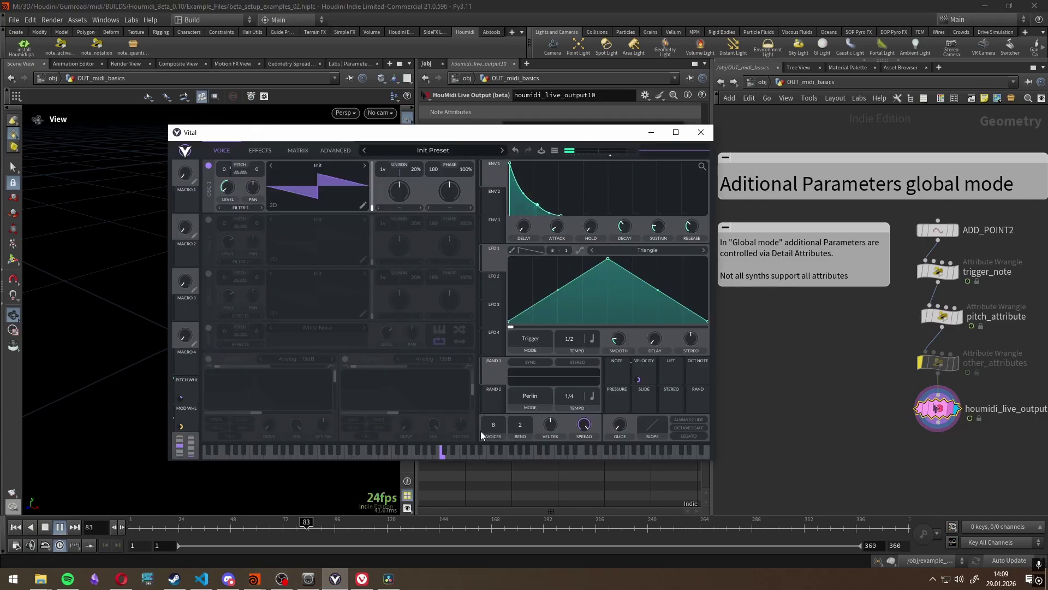
pyautogui.click(818, 393)
pyautogui.click(55, 530)
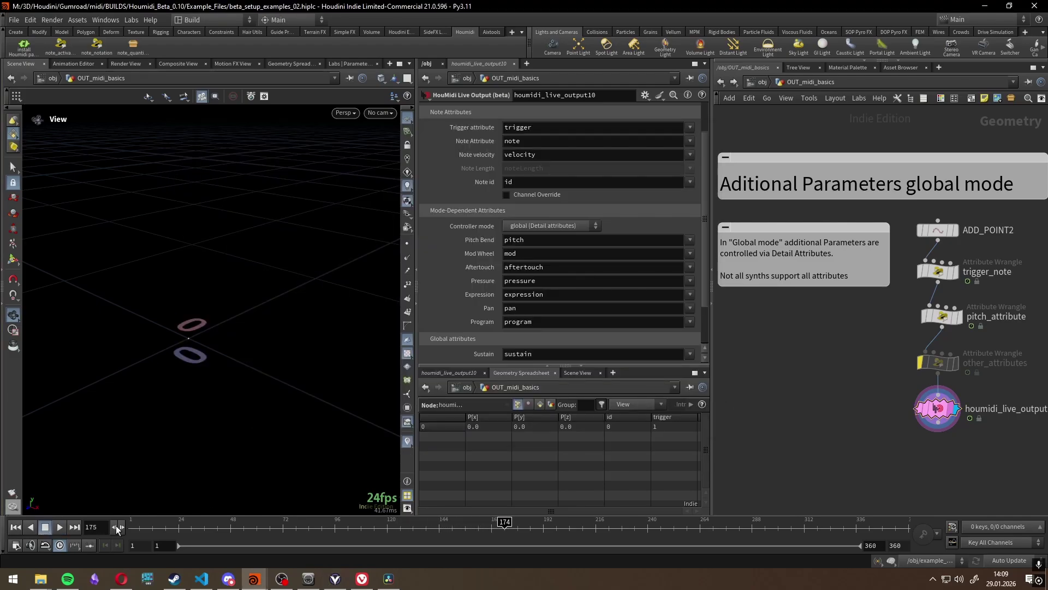
# Enable the other_attributes wrangle, bypass pitch_attribute, and show the f@mod line in the other_attributes code
pyautogui.click(920, 363)
pyautogui.moveTo(855, 405); pyautogui.dragTo(845, 406, button='middle')
pyautogui.scroll(3, 845, 406)
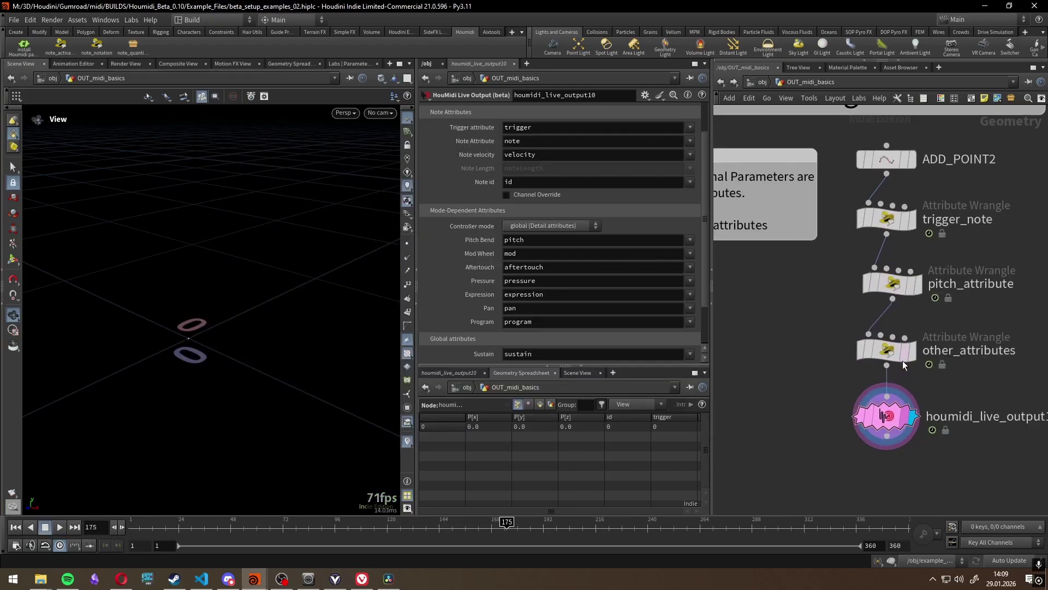
pyautogui.click(868, 282)
pyautogui.click(890, 352)
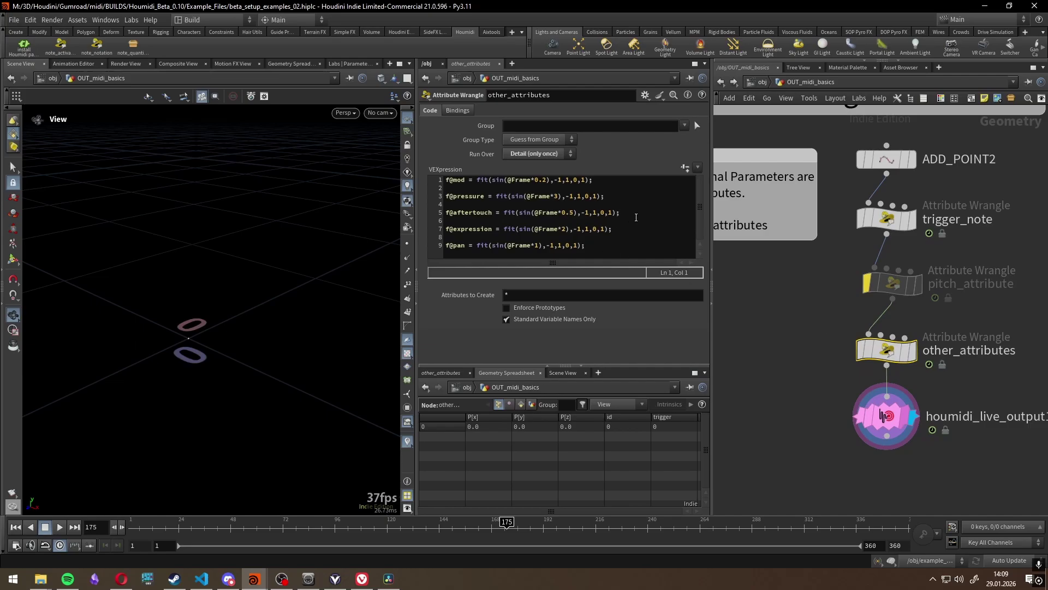
pyautogui.click(621, 180)
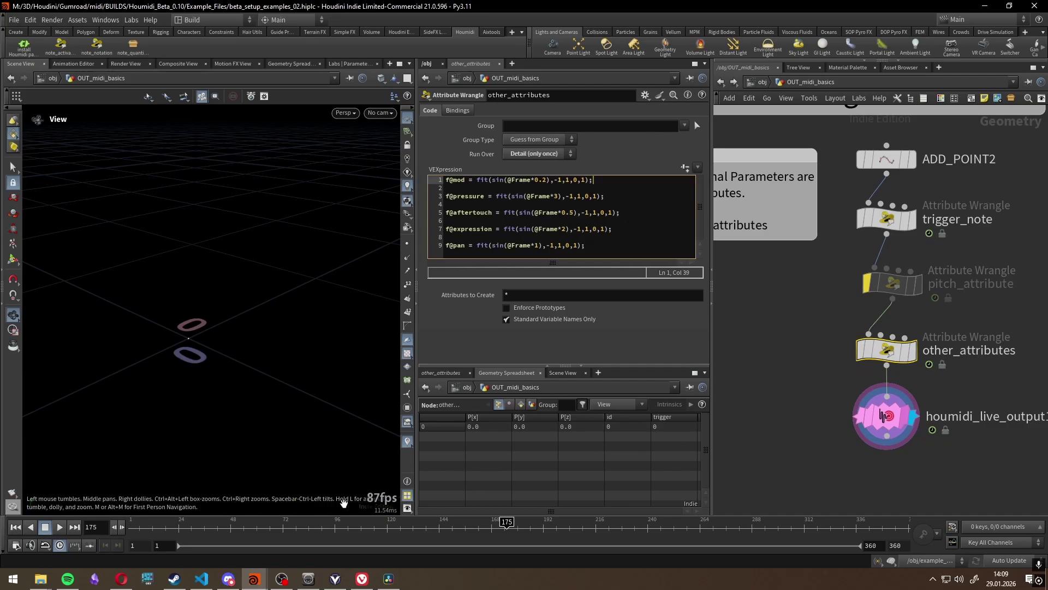
# Switch to Vital, turn on Filter 1, play the Houdini timeline to check the mod wheel modulation, and stop playback
pyautogui.click(336, 580)
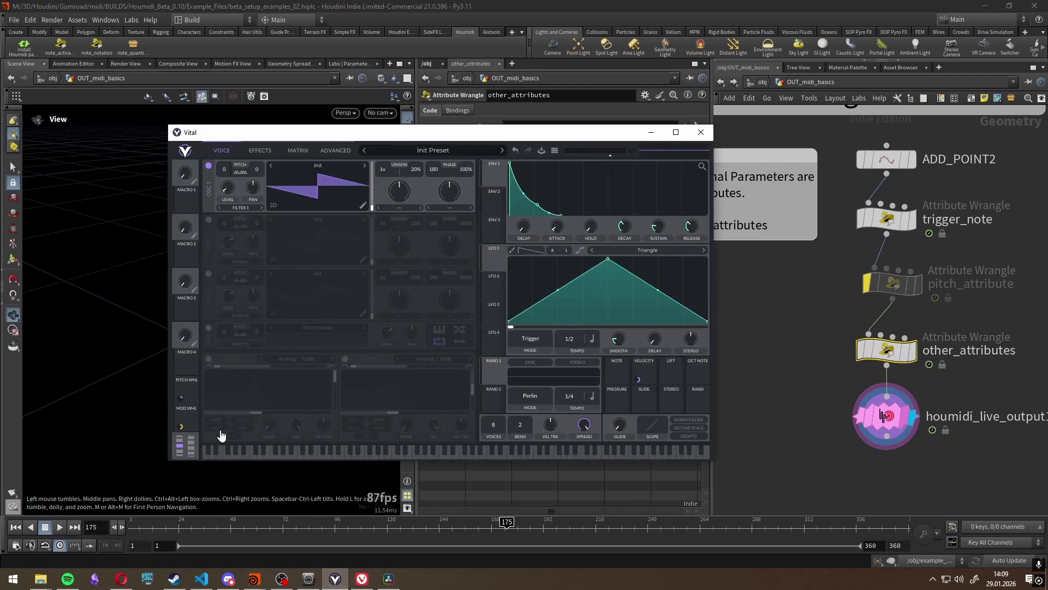
pyautogui.click(211, 361)
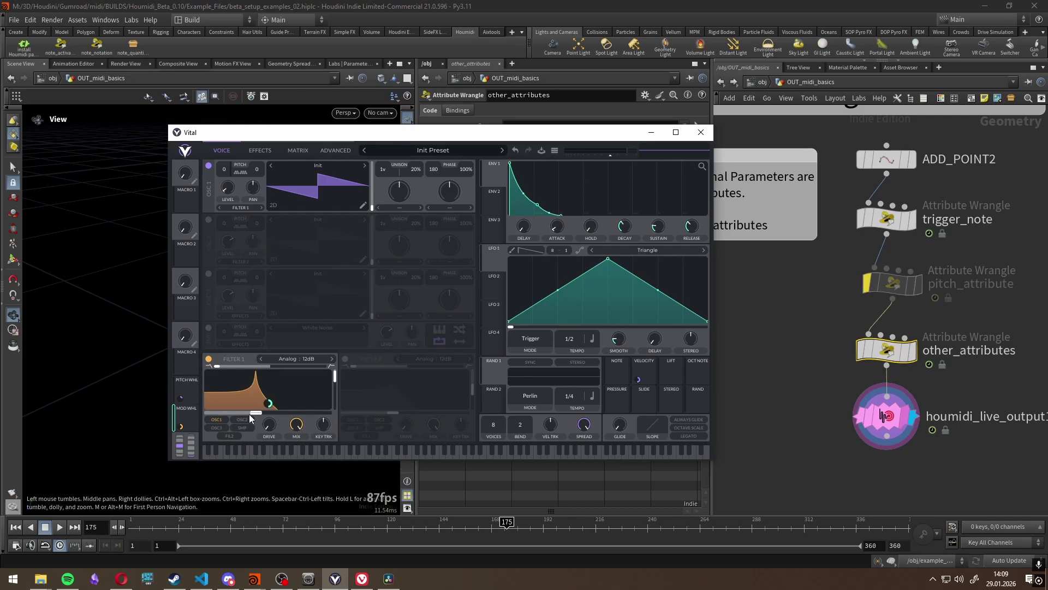
pyautogui.click(59, 526)
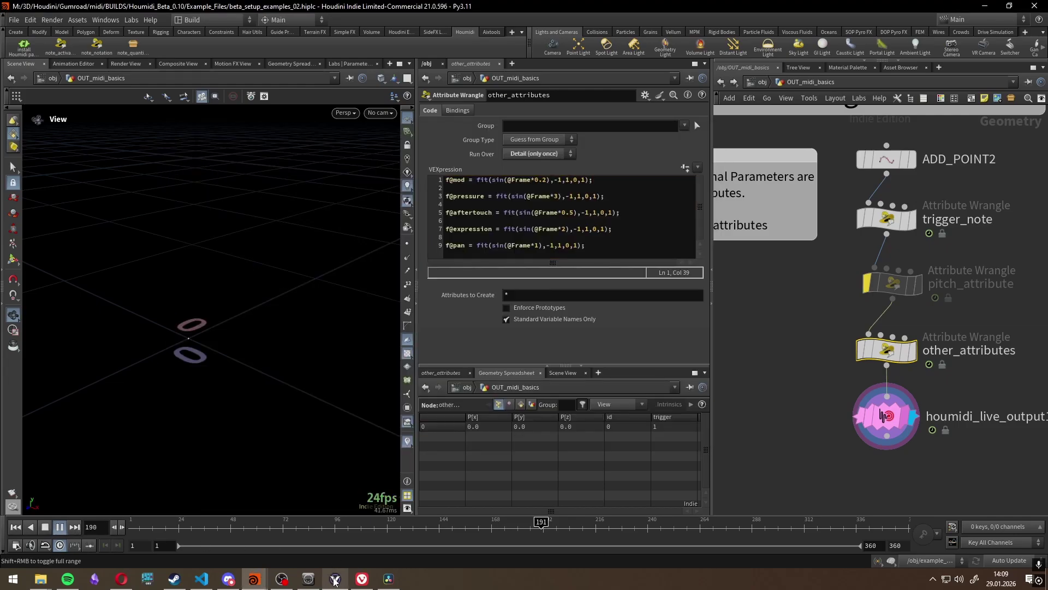
pyautogui.click(335, 579)
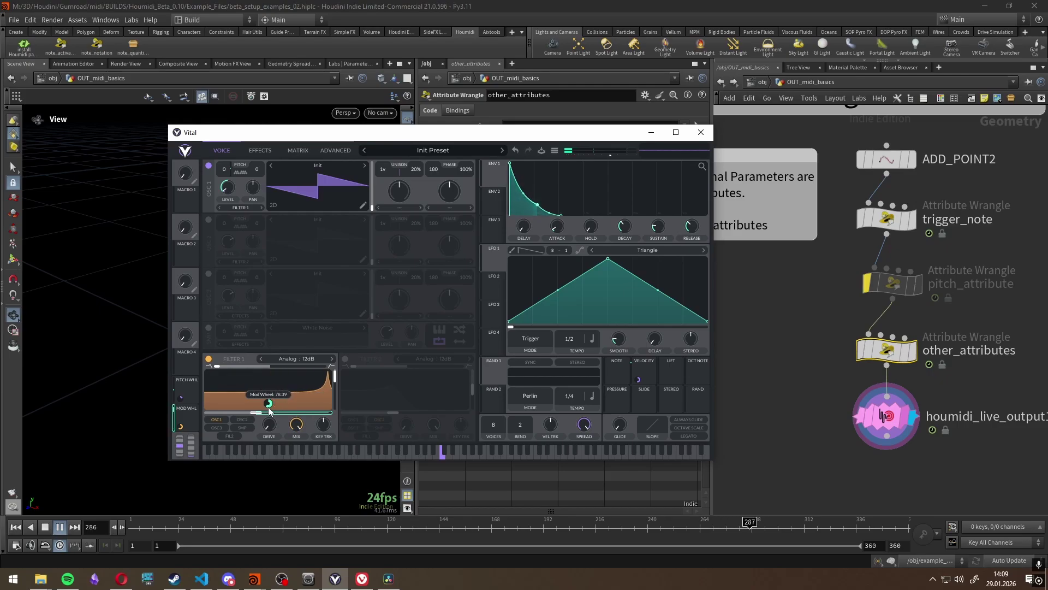
pyautogui.click(45, 527)
# Select houmidi_live_output2 in the point mode example and set its controller mode to per point (point attributes)
pyautogui.scroll(-4, 812, 419)
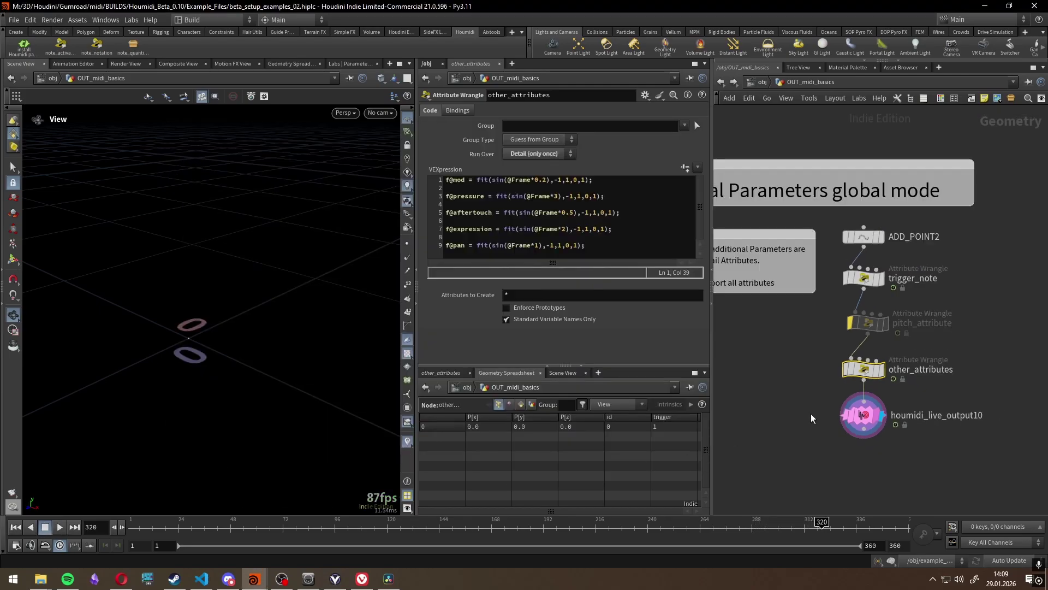
pyautogui.moveTo(949, 404); pyautogui.dragTo(735, 415, button='middle')
pyautogui.moveTo(868, 425); pyautogui.dragTo(811, 410, button='middle')
pyautogui.scroll(5, 880, 428)
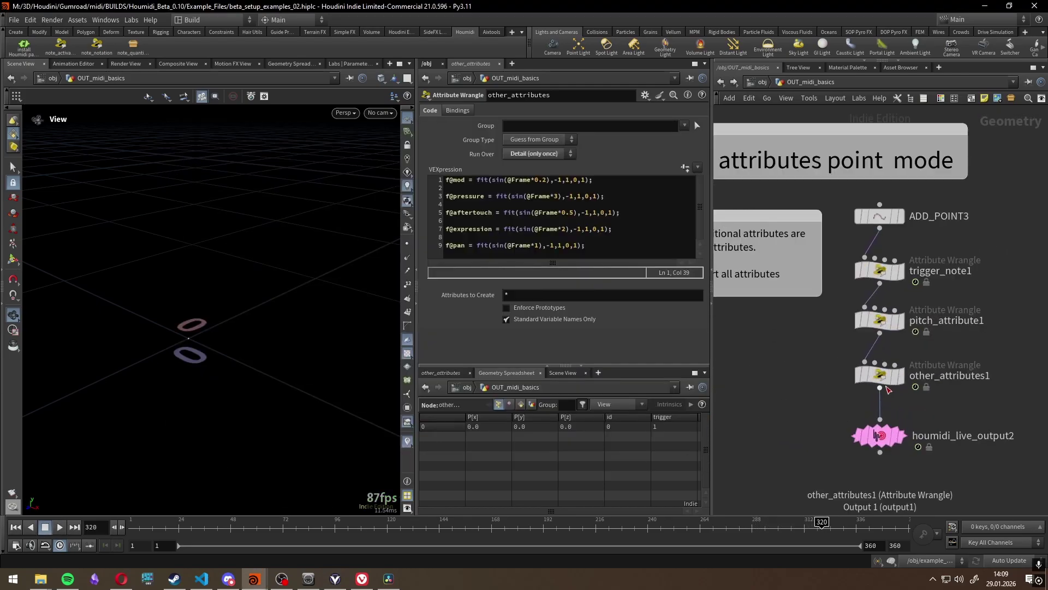
pyautogui.scroll(2, 882, 432)
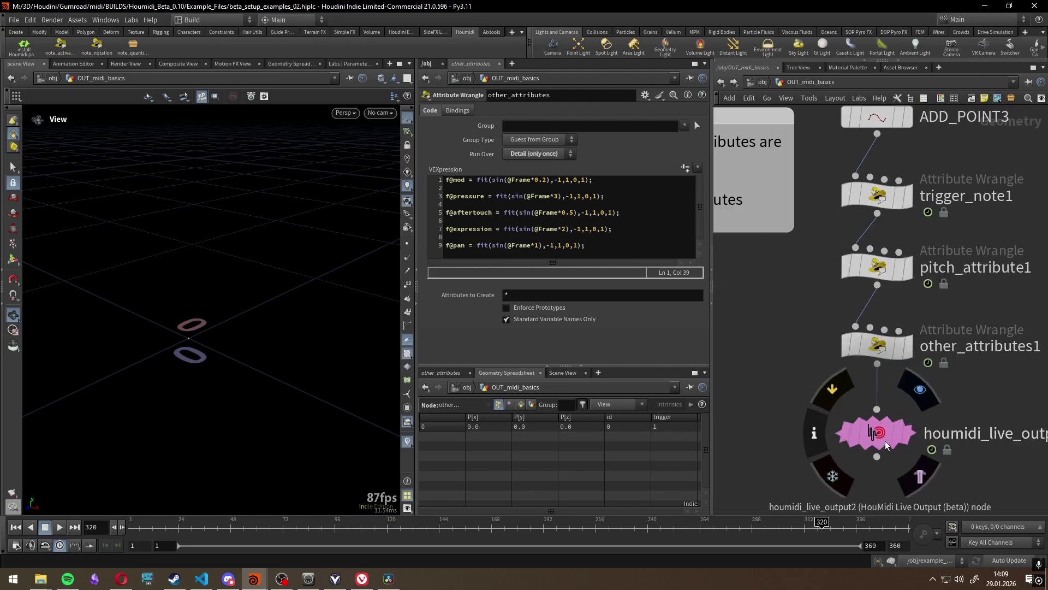
pyautogui.click(884, 438)
pyautogui.click(555, 230)
pyautogui.click(550, 241)
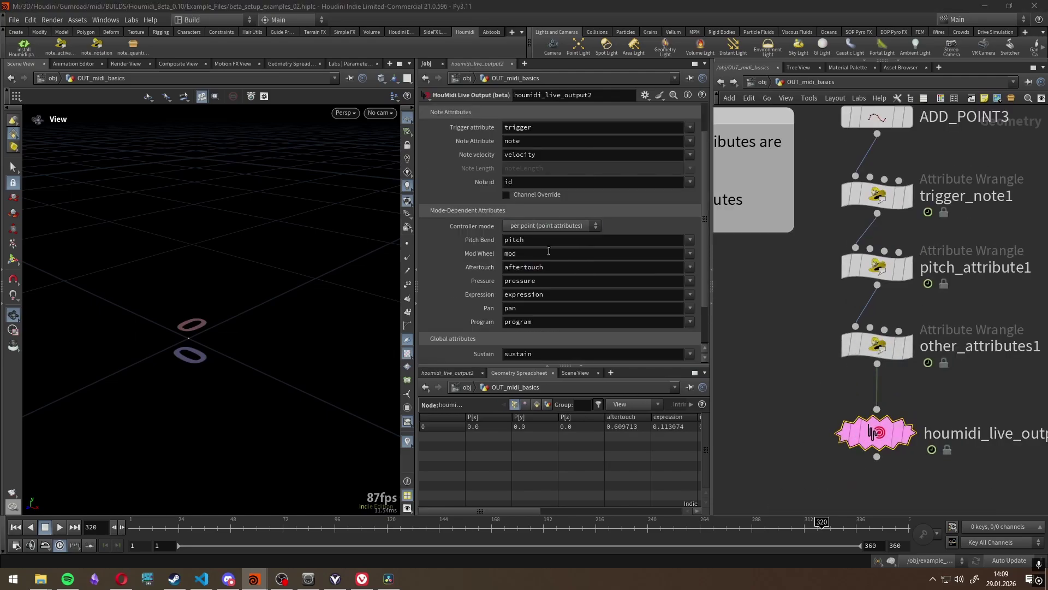
# Bypass other_attributes1 in the point mode example and show the f@pitch line in the pitch_attribute1 code
pyautogui.scroll(-3, 782, 380)
pyautogui.moveTo(789, 394); pyautogui.dragTo(829, 407, button='middle')
pyautogui.click(861, 343)
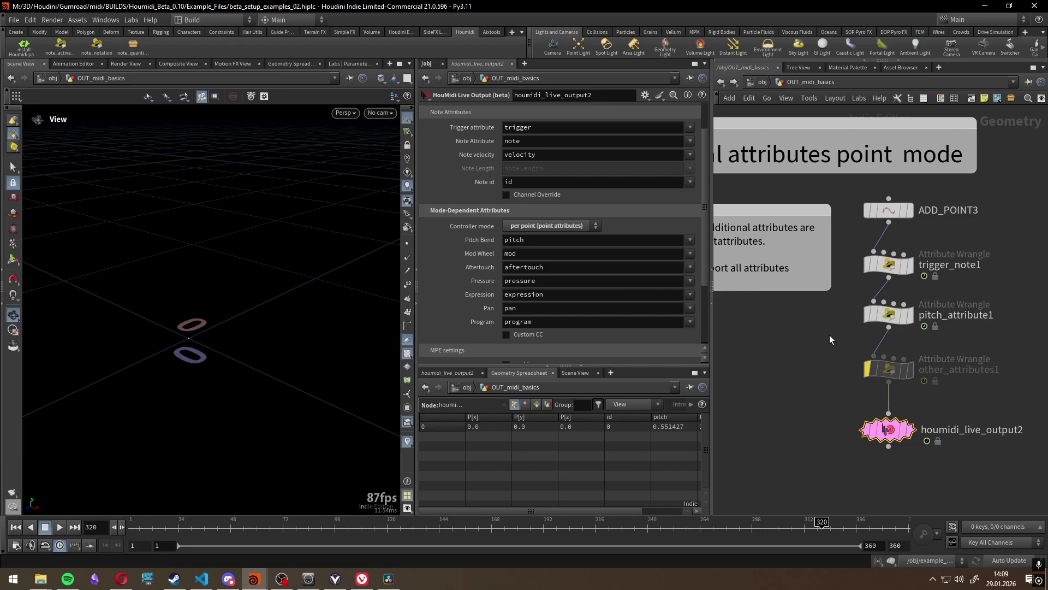
pyautogui.click(890, 315)
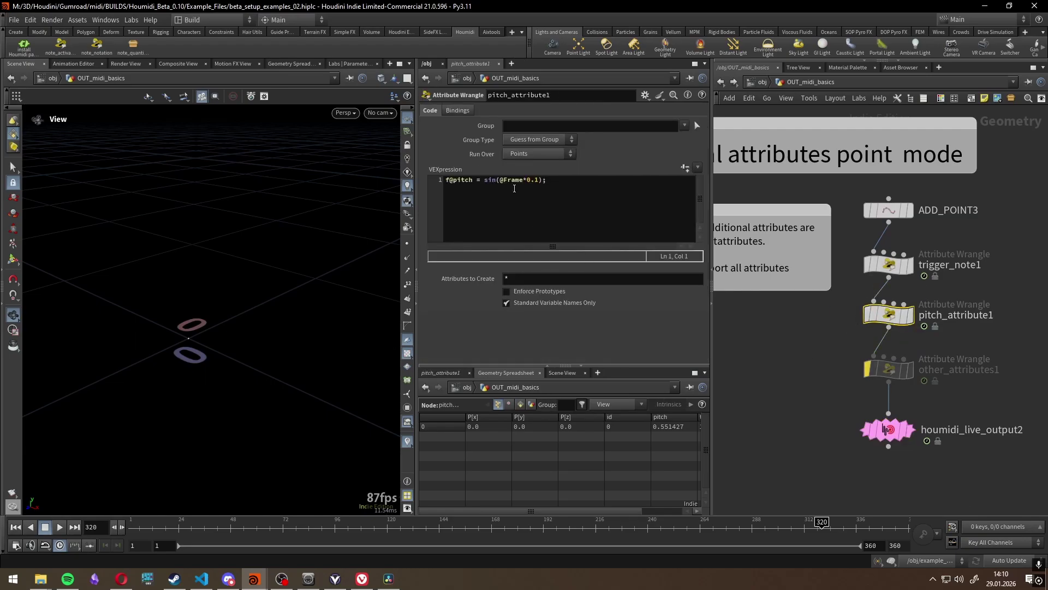
pyautogui.moveTo(574, 182); pyautogui.dragTo(407, 174)
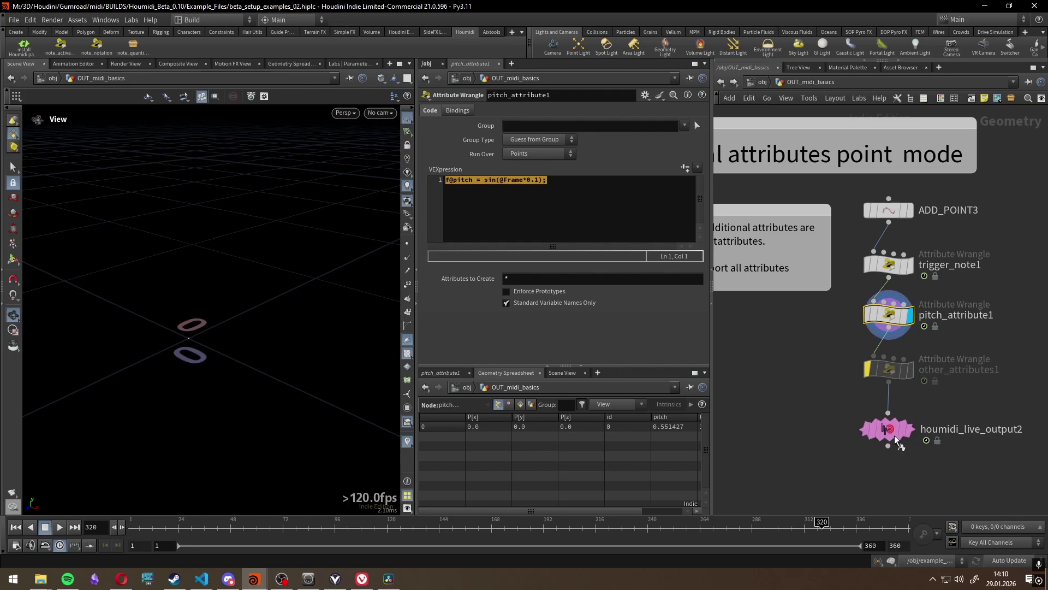
# Display houmidi_live_output2, play the timeline, check the pitch bend in Vital, and return to Houdini
pyautogui.click(893, 434)
pyautogui.press('r')
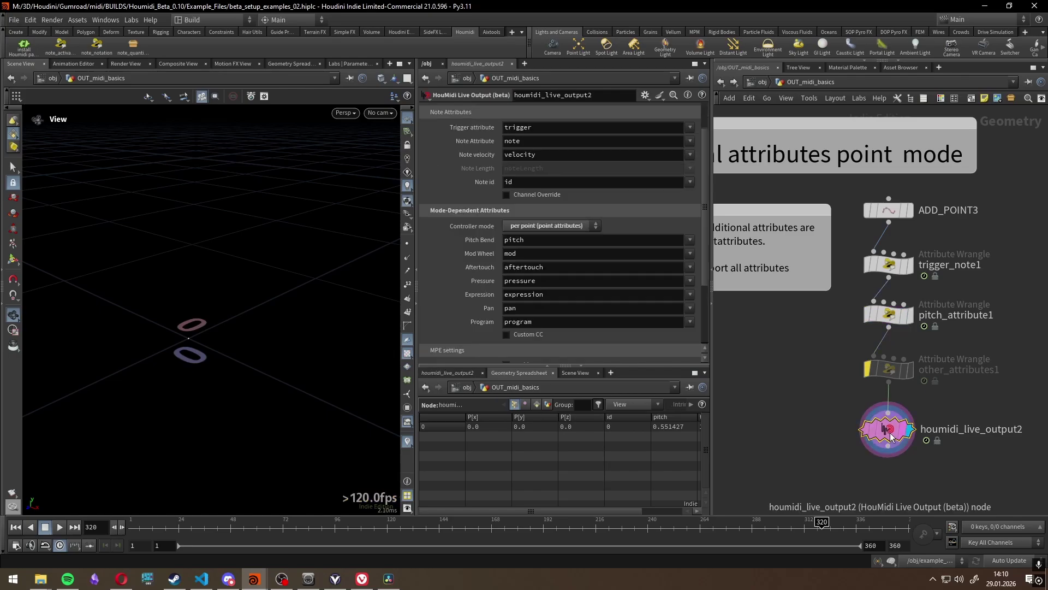
pyautogui.click(60, 527)
pyautogui.click(335, 579)
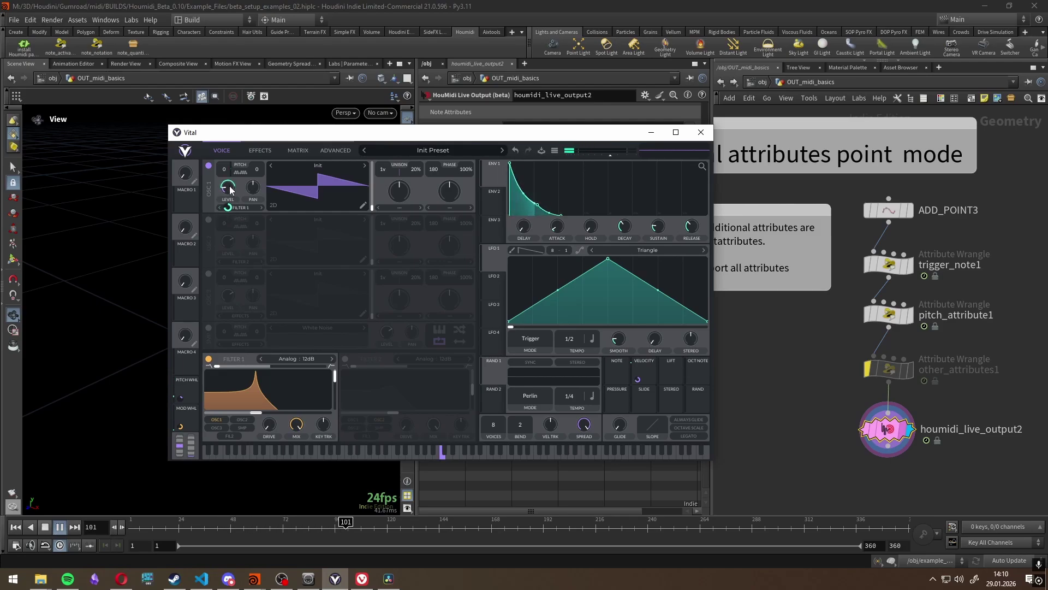
pyautogui.click(743, 391)
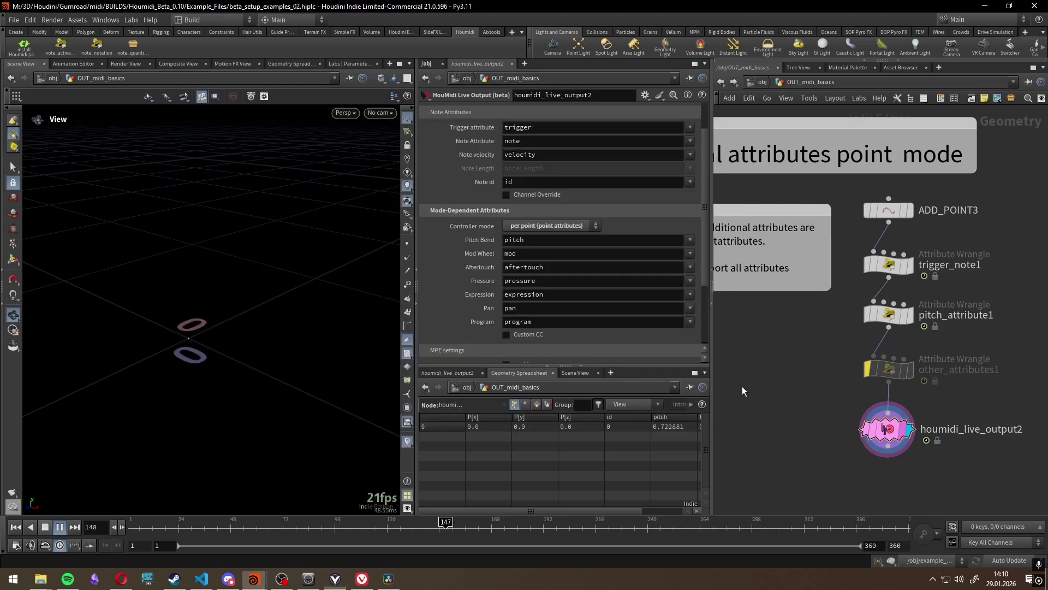
# Extend the point mode example's explanatory sticky note downward
pyautogui.moveTo(790, 388); pyautogui.dragTo(881, 393, button='middle')
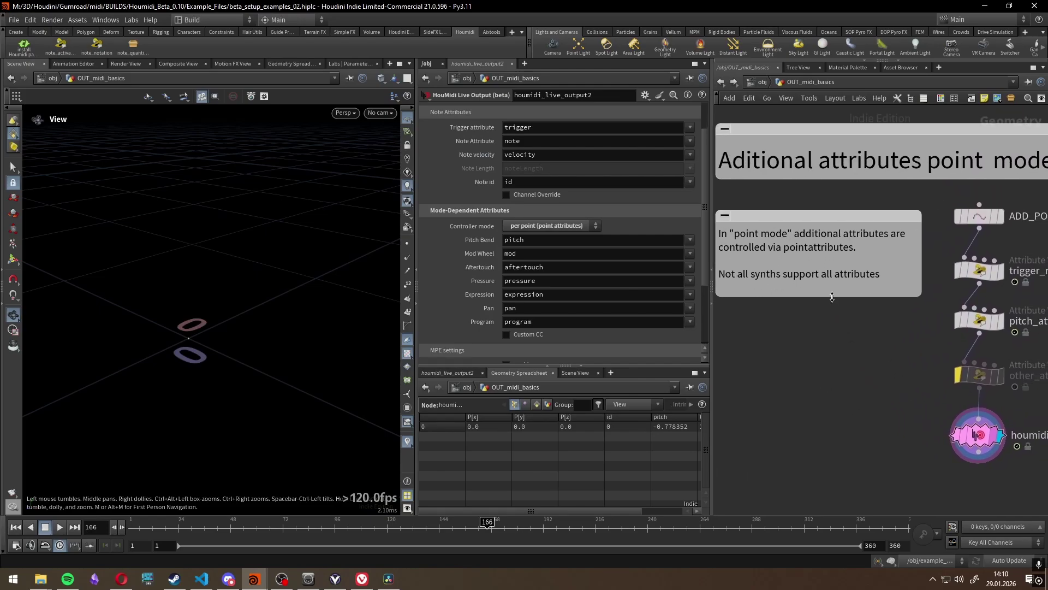
pyautogui.moveTo(833, 295); pyautogui.dragTo(828, 376)
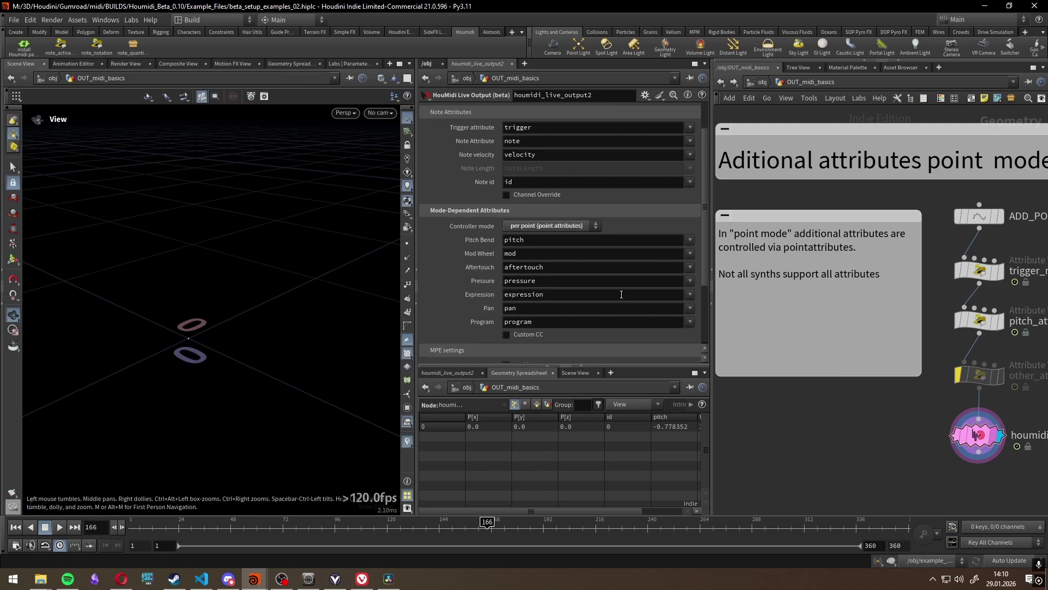
# Look over the global and point mode examples, then find the ccChannel attributes example and read its note
pyautogui.scroll(-4, 796, 321)
pyautogui.moveTo(796, 320); pyautogui.dragTo(1032, 355, button='middle')
pyautogui.scroll(2, 874, 370)
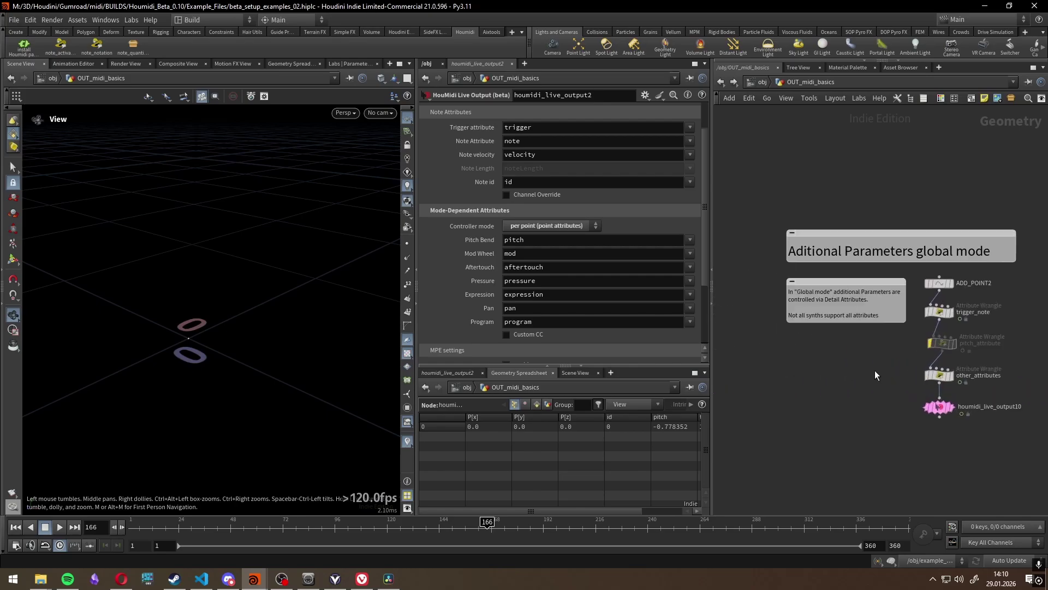
pyautogui.scroll(2, 845, 326)
pyautogui.scroll(1, 845, 326)
pyautogui.scroll(-4, 818, 350)
pyautogui.moveTo(958, 370); pyautogui.dragTo(736, 341, button='middle')
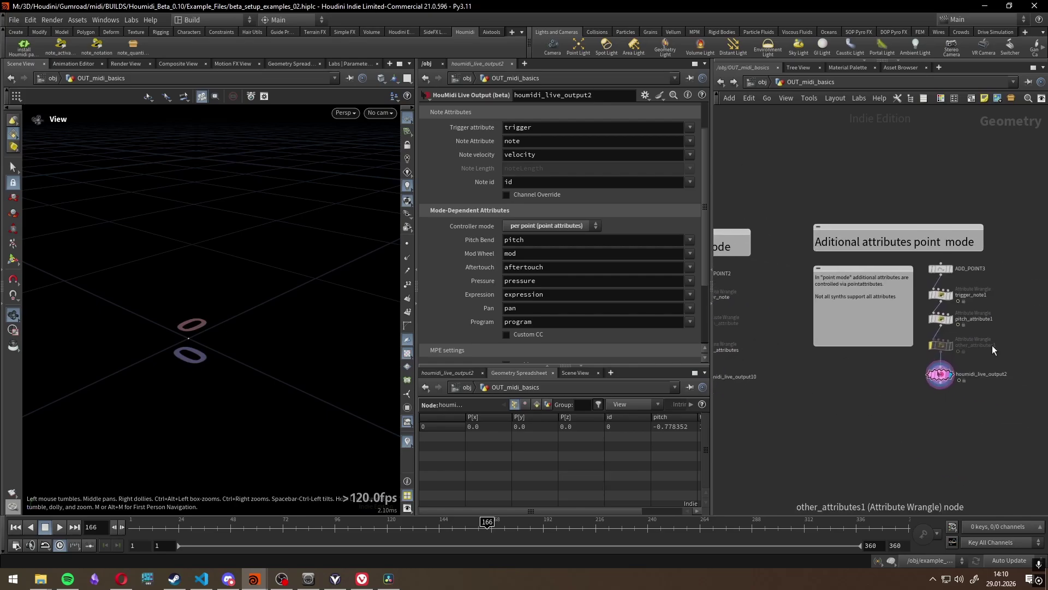
pyautogui.scroll(4, 997, 347)
pyautogui.scroll(-4, 1001, 349)
pyautogui.moveTo(1020, 311); pyautogui.dragTo(791, 325, button='middle')
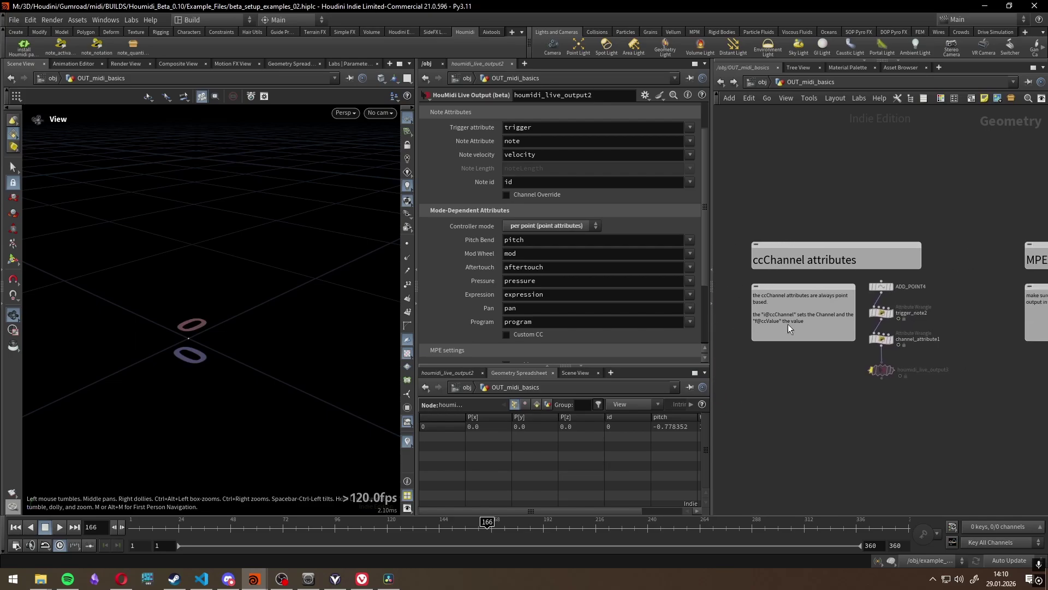
pyautogui.scroll(3, 771, 271)
pyautogui.moveTo(778, 264); pyautogui.dragTo(784, 220, button='middle')
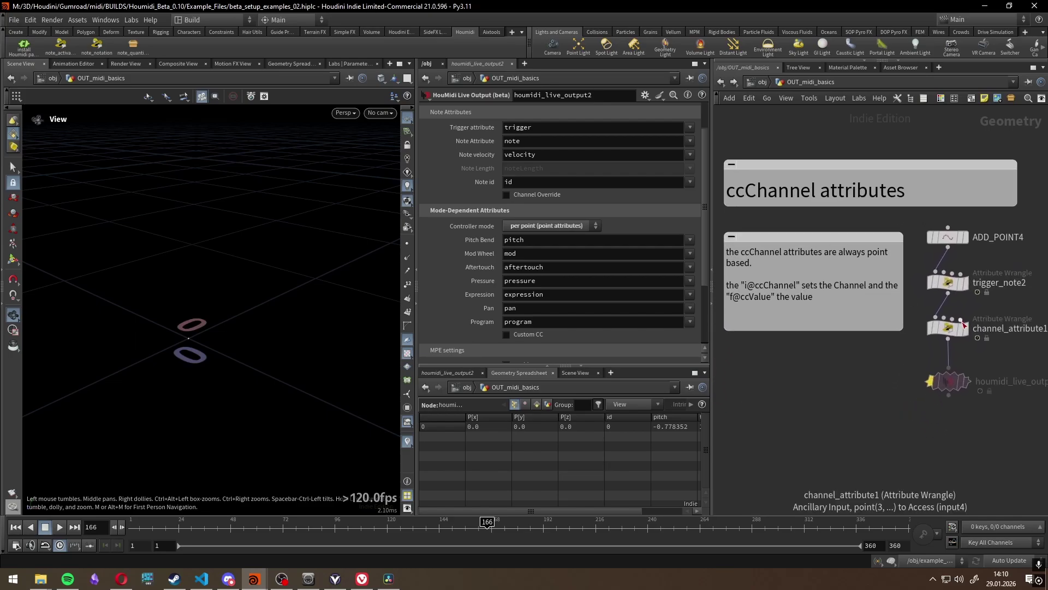
# Select houmidi_live_output3 in the ccChannel example and enable Custom CC
pyautogui.scroll(-3, 566, 198)
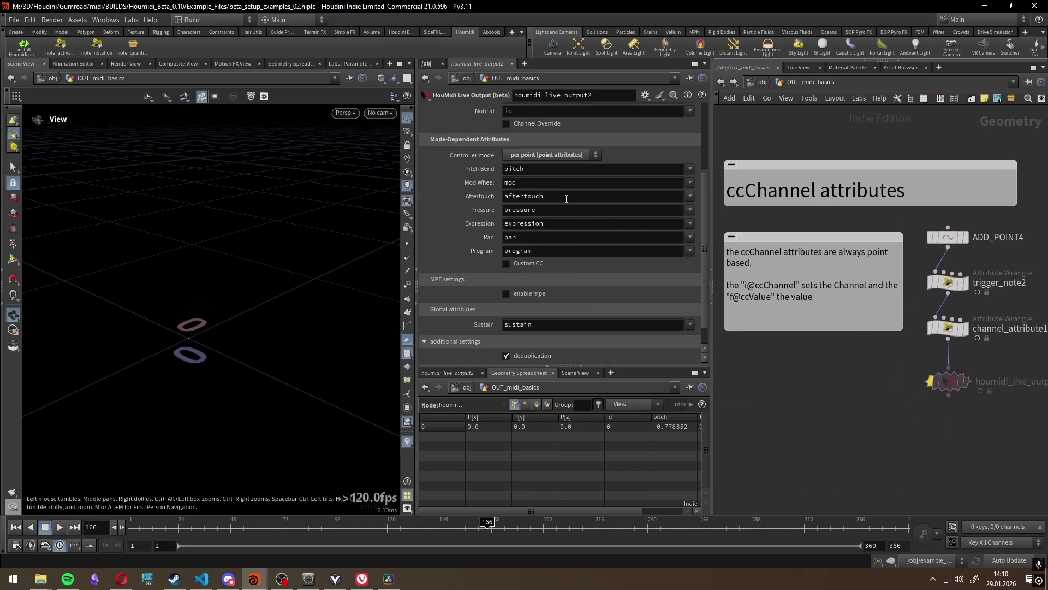
pyautogui.click(948, 381)
pyautogui.click(519, 245)
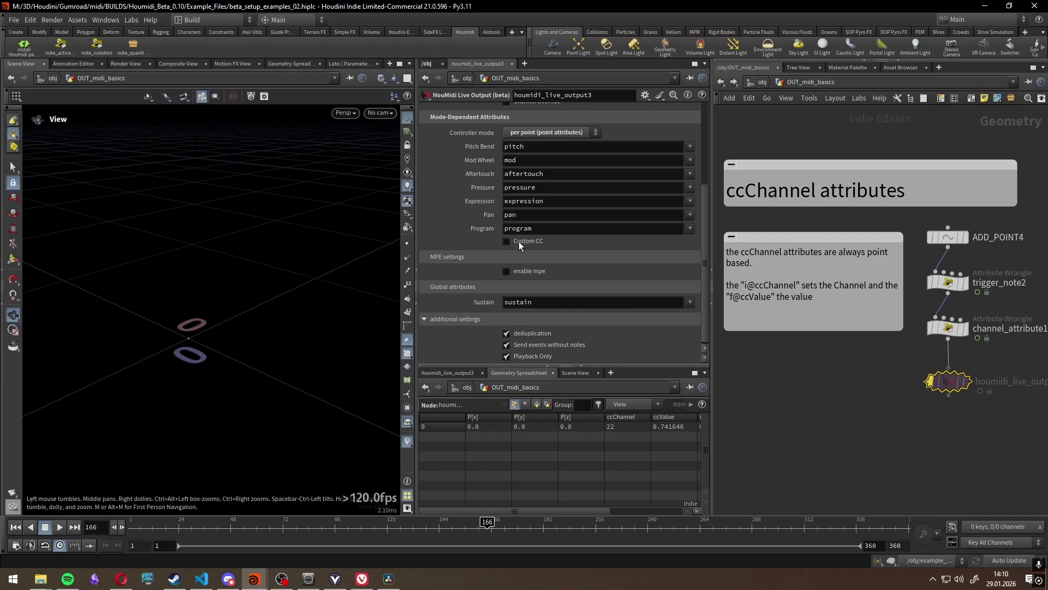
pyautogui.click(518, 243)
pyautogui.scroll(1, 527, 275)
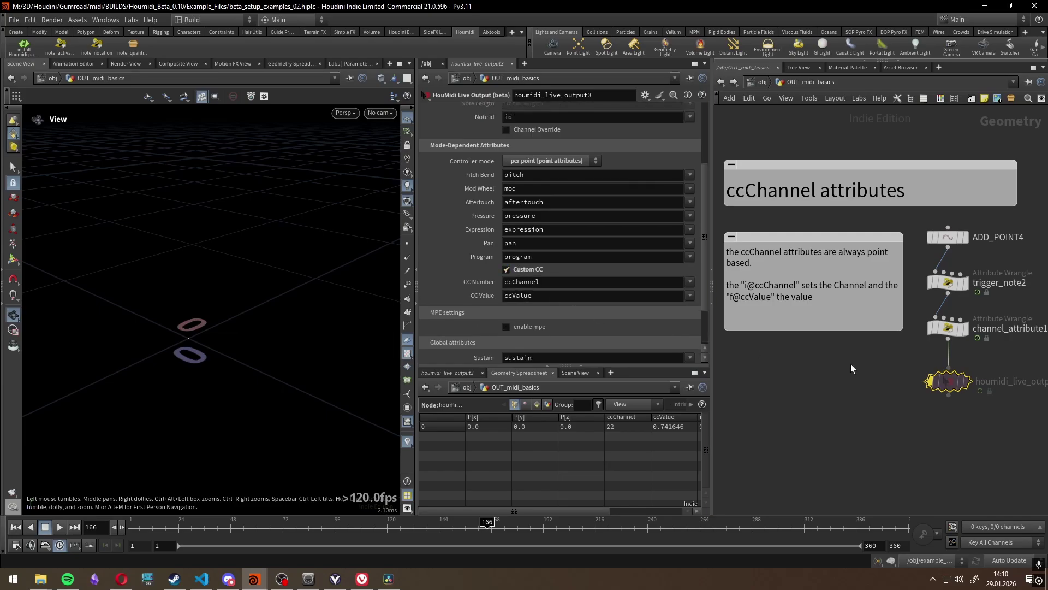
# Examine the i@ccChannel and f@ccValue lines in the channel_attribute1 code
pyautogui.click(948, 327)
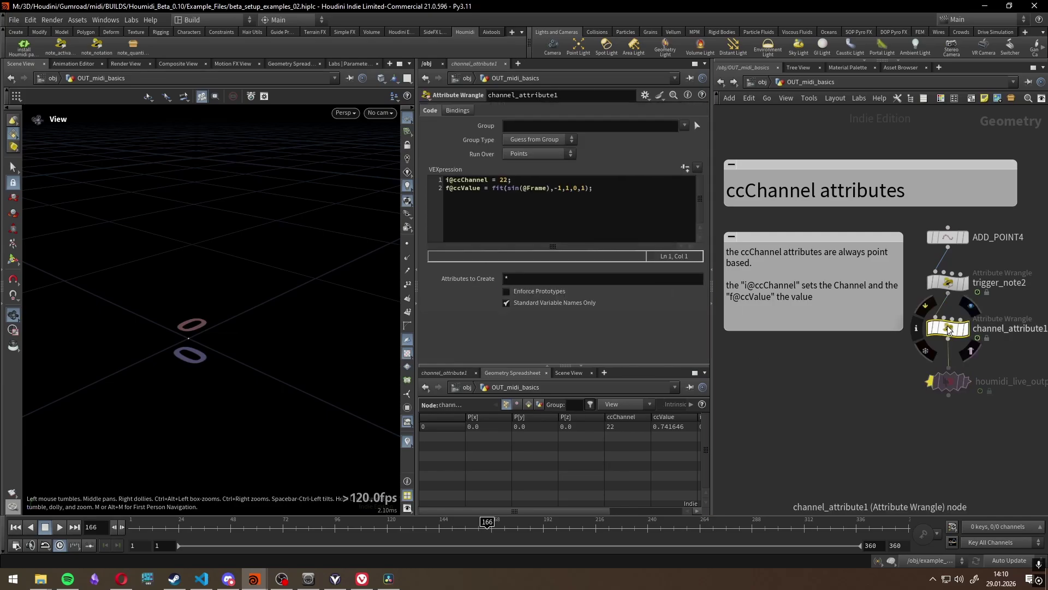
pyautogui.moveTo(529, 180); pyautogui.dragTo(425, 174)
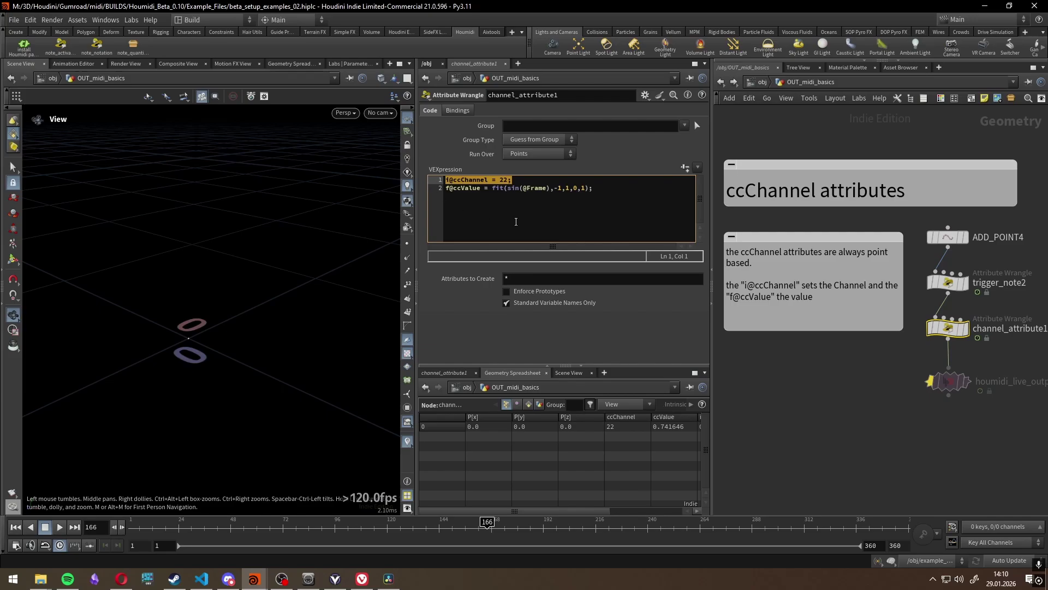
pyautogui.click(512, 203)
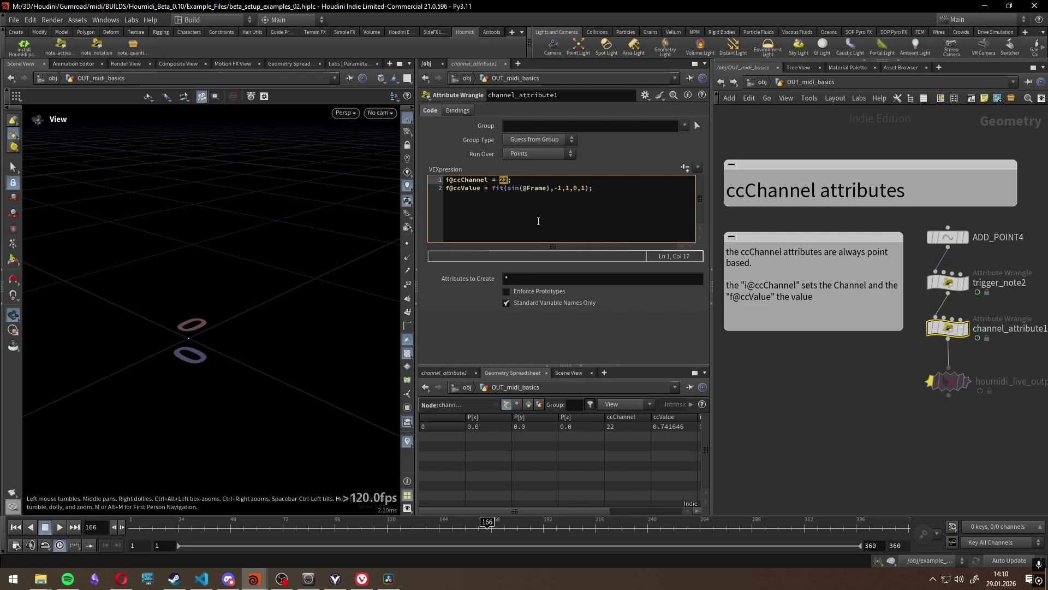
pyautogui.moveTo(595, 201); pyautogui.dragTo(439, 189)
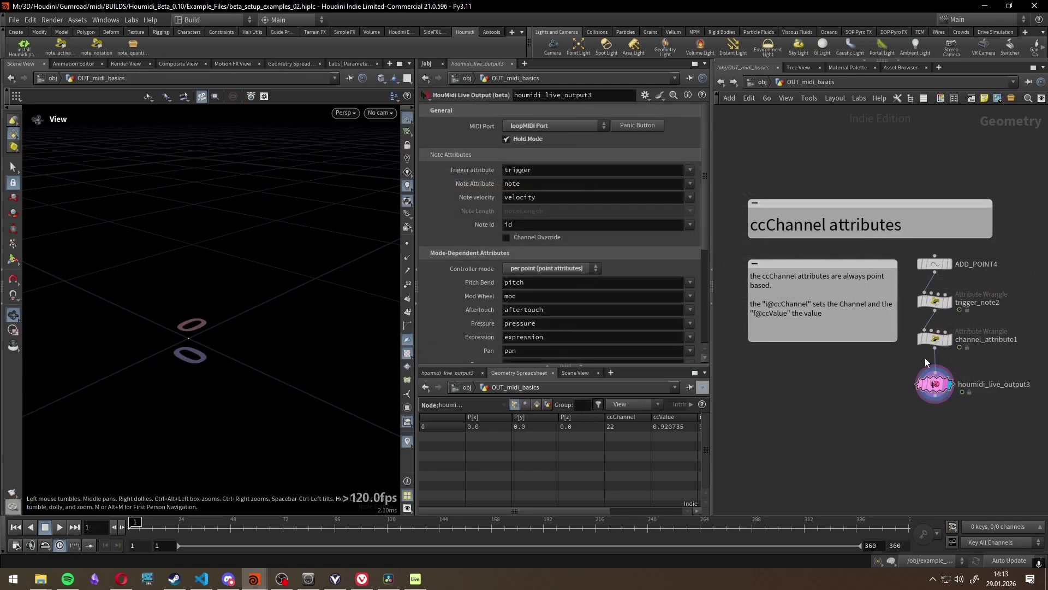
pyautogui.click(936, 340)
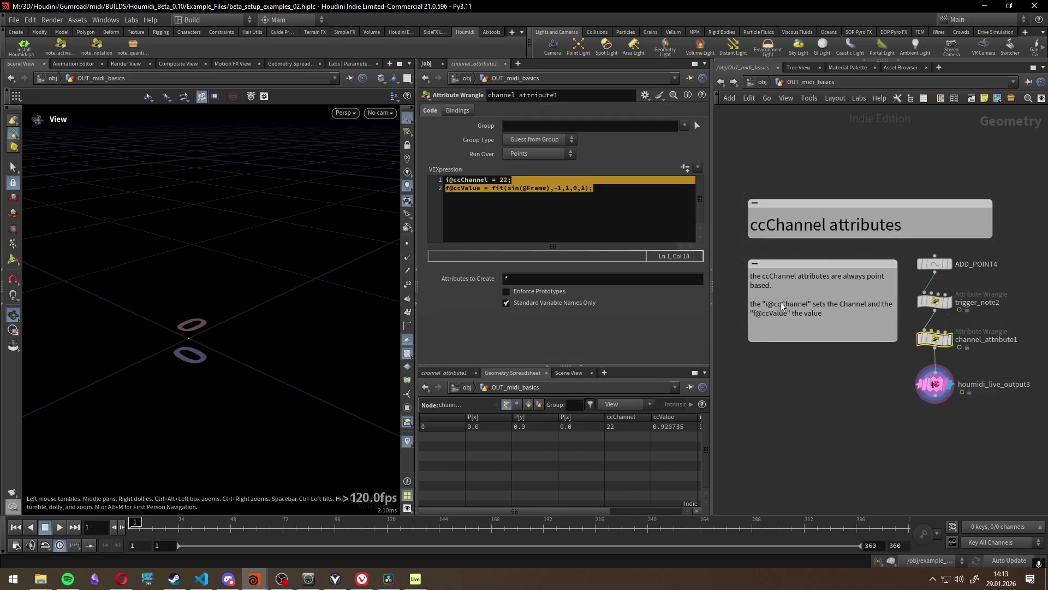
pyautogui.click(602, 206)
pyautogui.moveTo(513, 180); pyautogui.dragTo(420, 176)
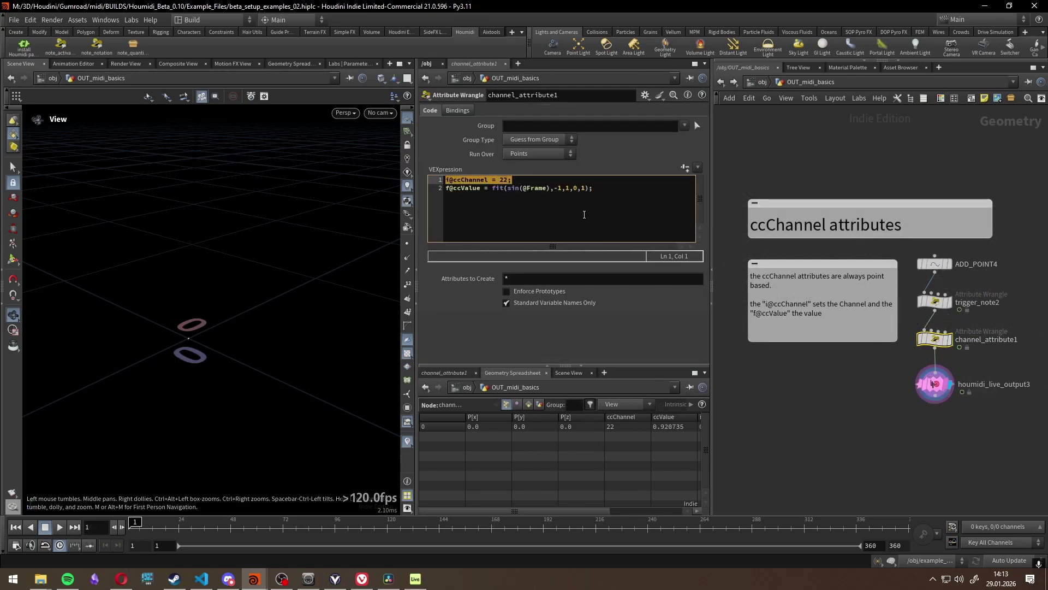
pyautogui.click(598, 204)
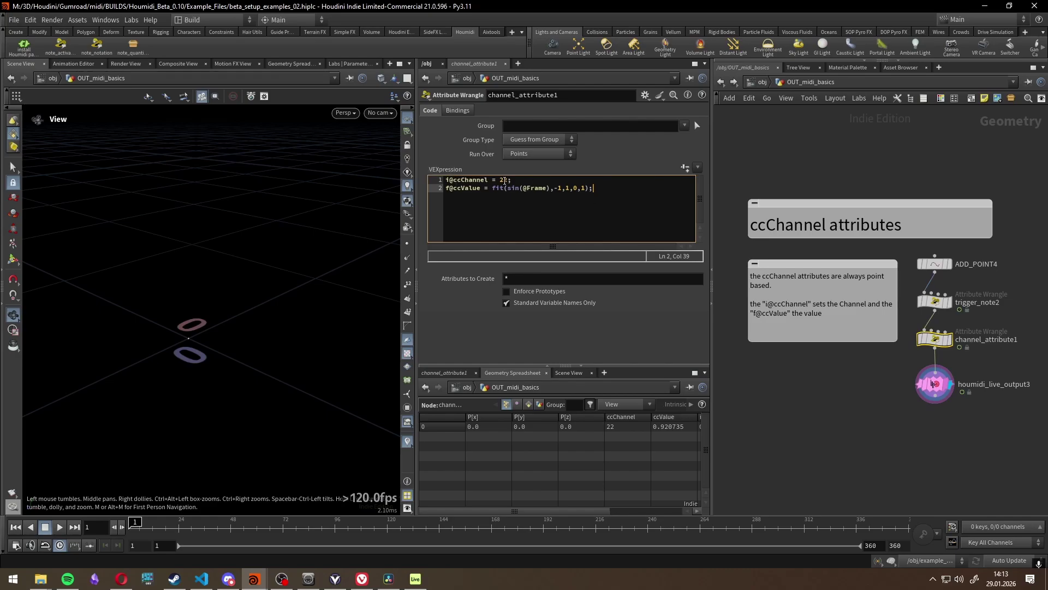
pyautogui.moveTo(625, 188); pyautogui.dragTo(508, 188)
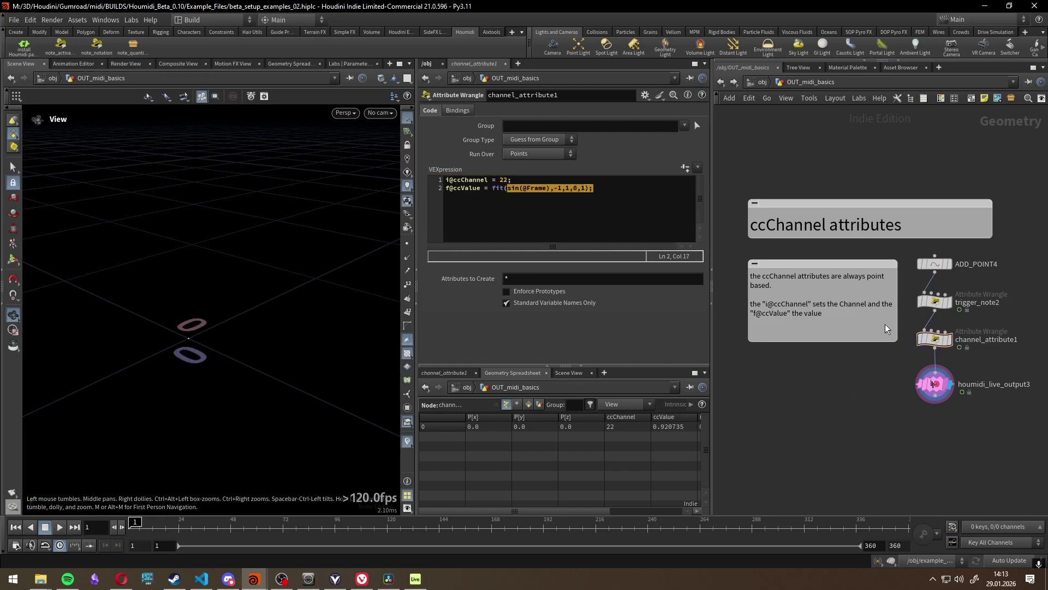
# Select houmidi_live_output3 and review its Custom CC number and value attributes
pyautogui.click(934, 384)
pyautogui.scroll(-3, 515, 314)
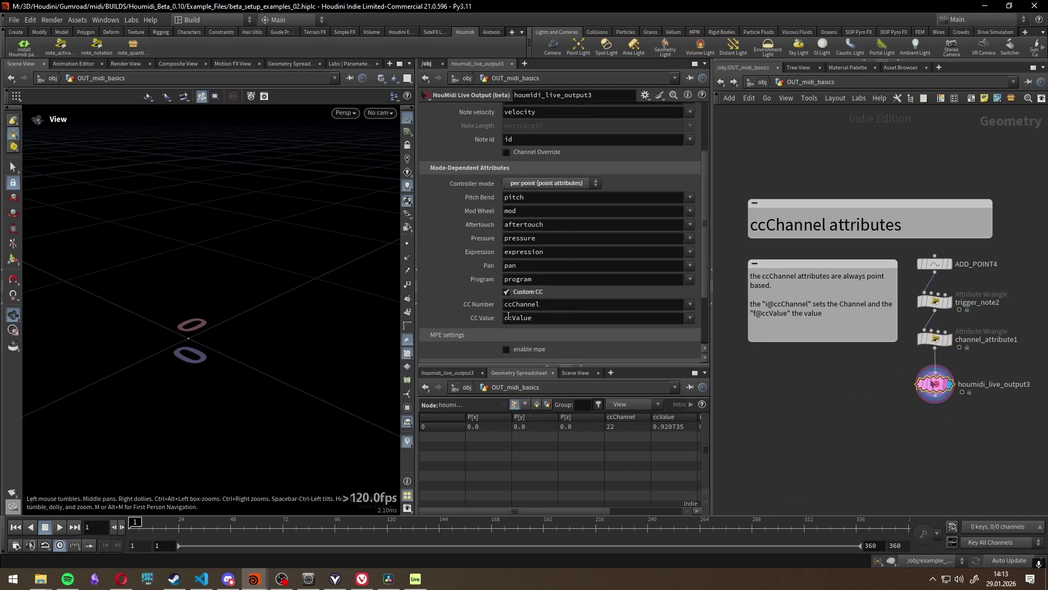
pyautogui.scroll(3, 510, 318)
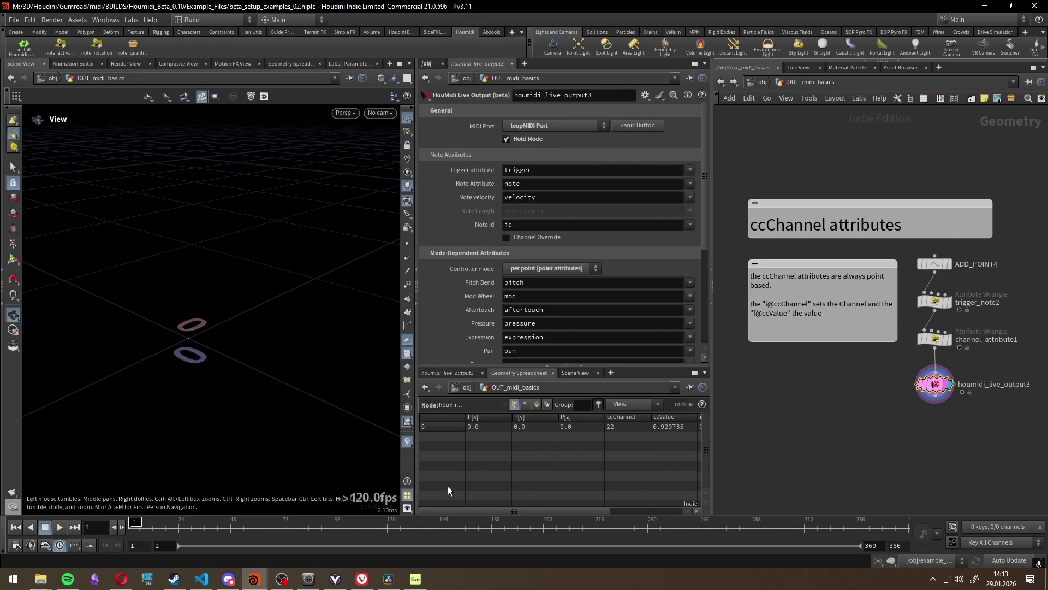
# Play the Houdini timeline, switch to Ableton Live, and inspect the CC sources available for Zyklop's E3 modulator
pyautogui.click(60, 526)
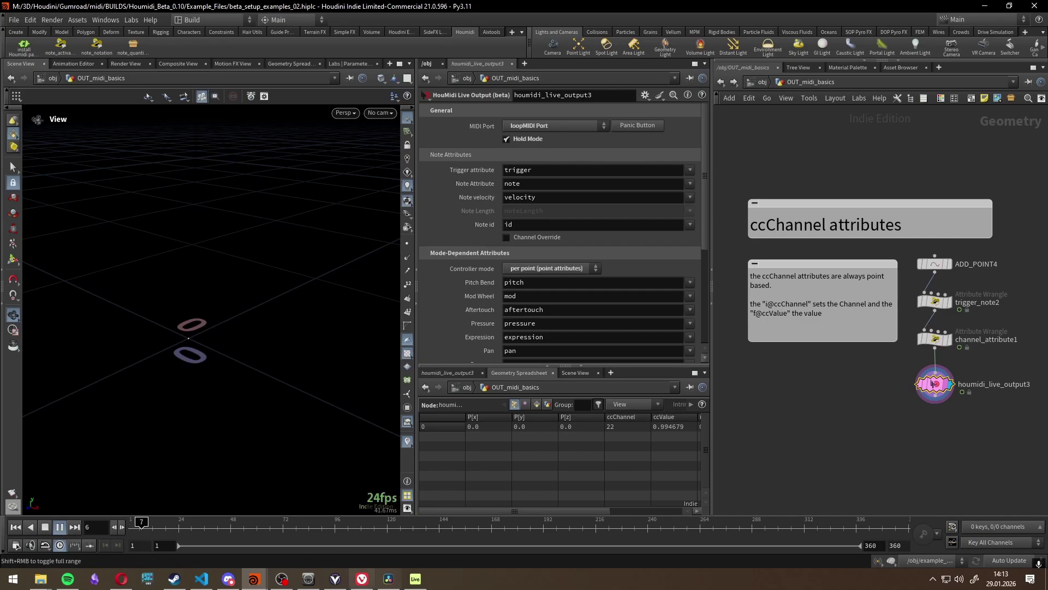
pyautogui.click(416, 578)
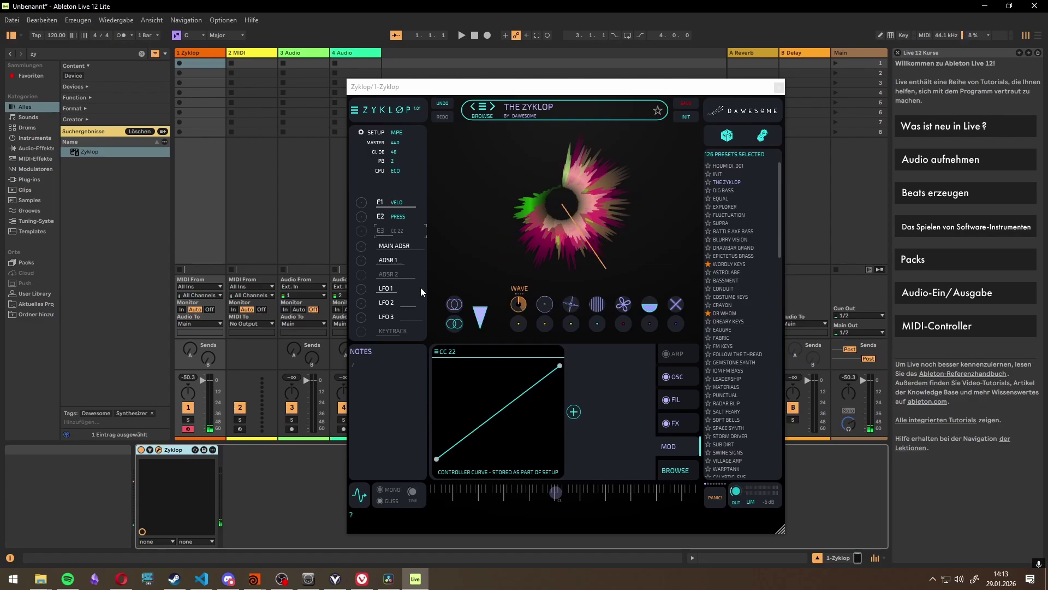
pyautogui.click(445, 351)
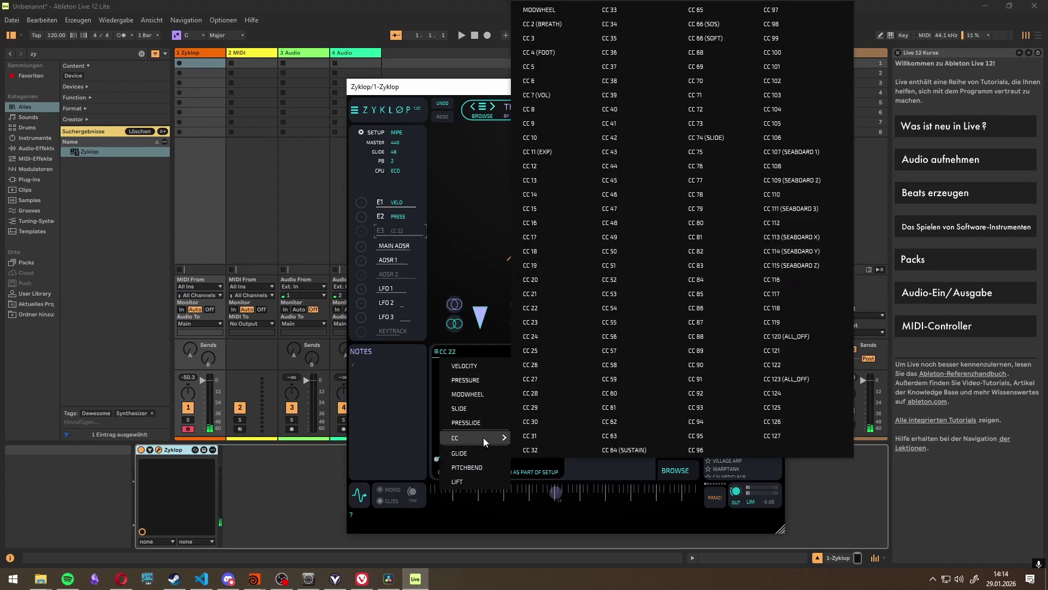
pyautogui.click(613, 443)
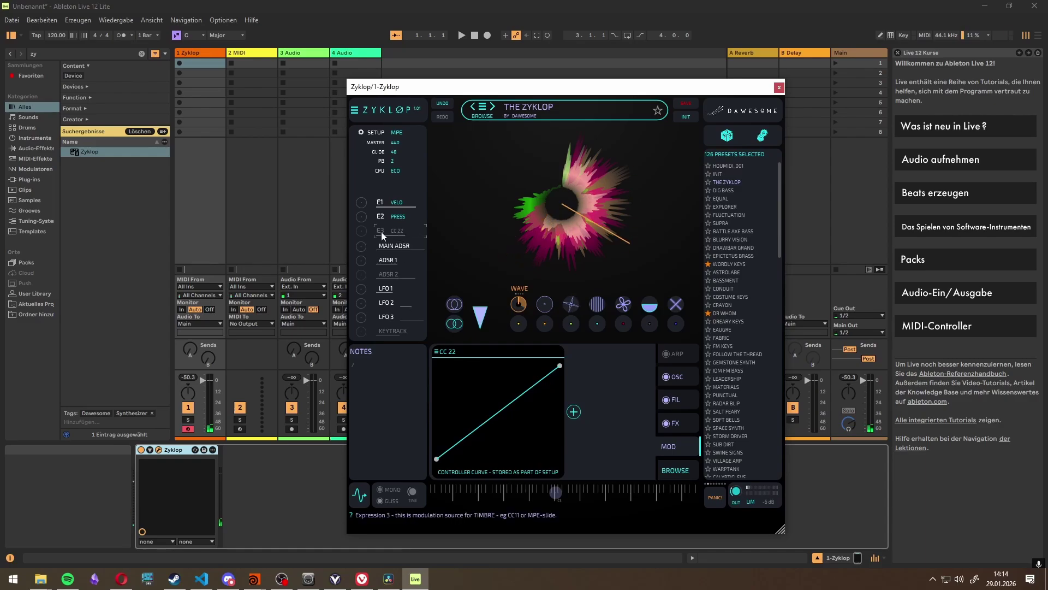
# Set the source of Zyklop's E3 modulator to CC 28
pyautogui.click(448, 351)
pyautogui.moveTo(477, 437)
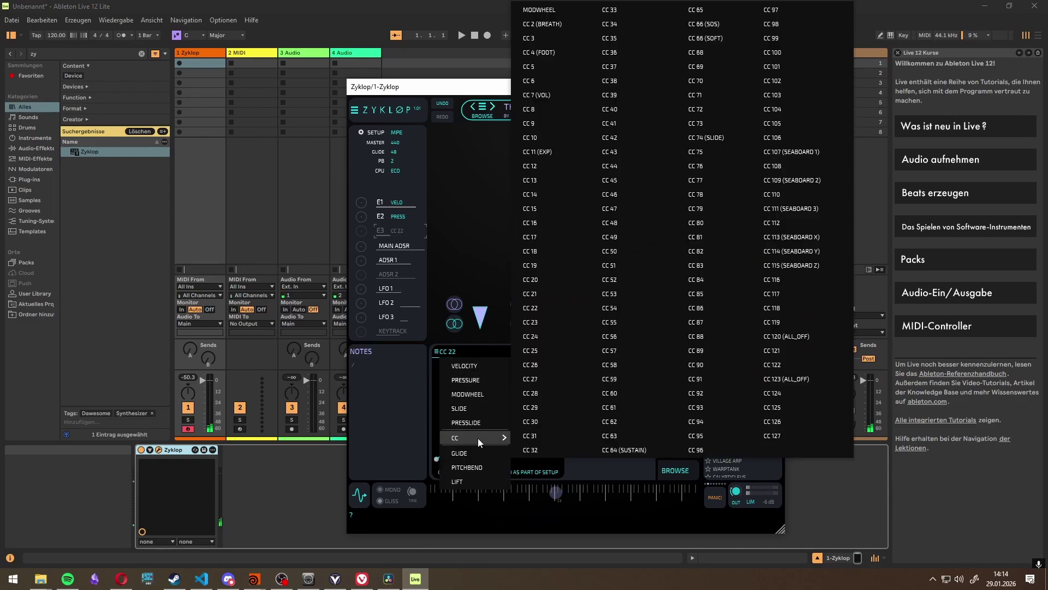
pyautogui.click(546, 394)
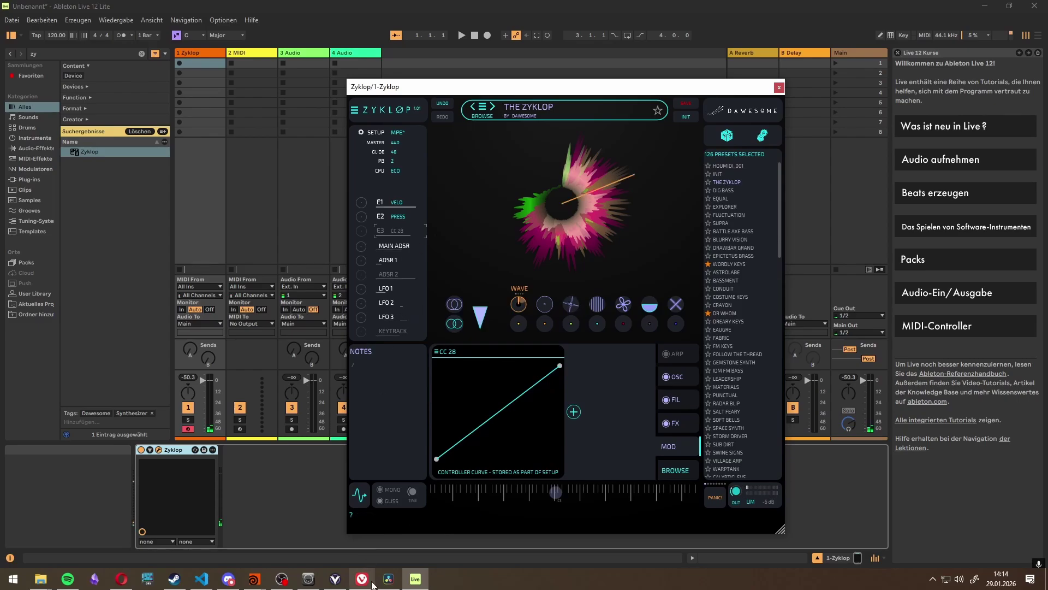
# Return to Houdini, edit the i@ccChannel number in channel_attribute1 to match Zyklop's E3 source, and switch to Ableton Live
pyautogui.click(336, 555)
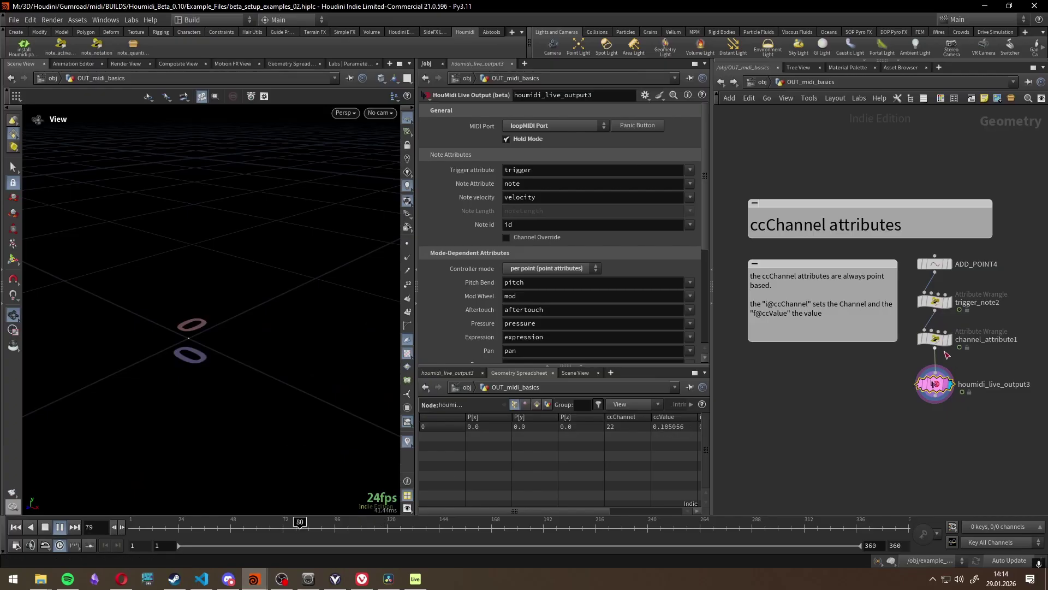
pyautogui.click(935, 339)
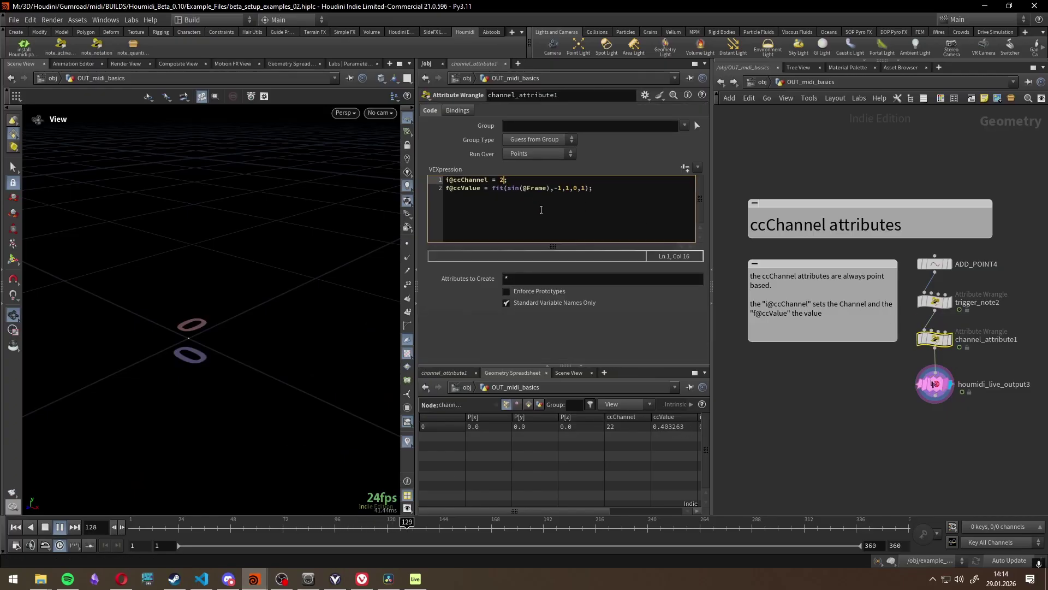
pyautogui.click(415, 579)
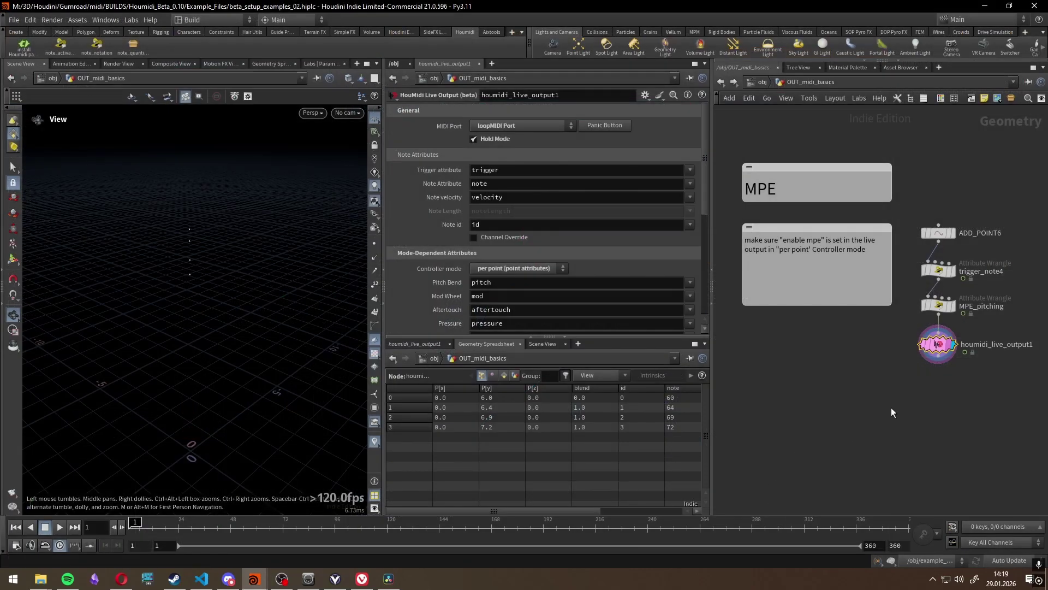
# Review the MPE settings of houmidi_live_output1, the point list in ADD_POINT6, and the trigger code in trigger_note4
pyautogui.scroll(-3, 545, 245)
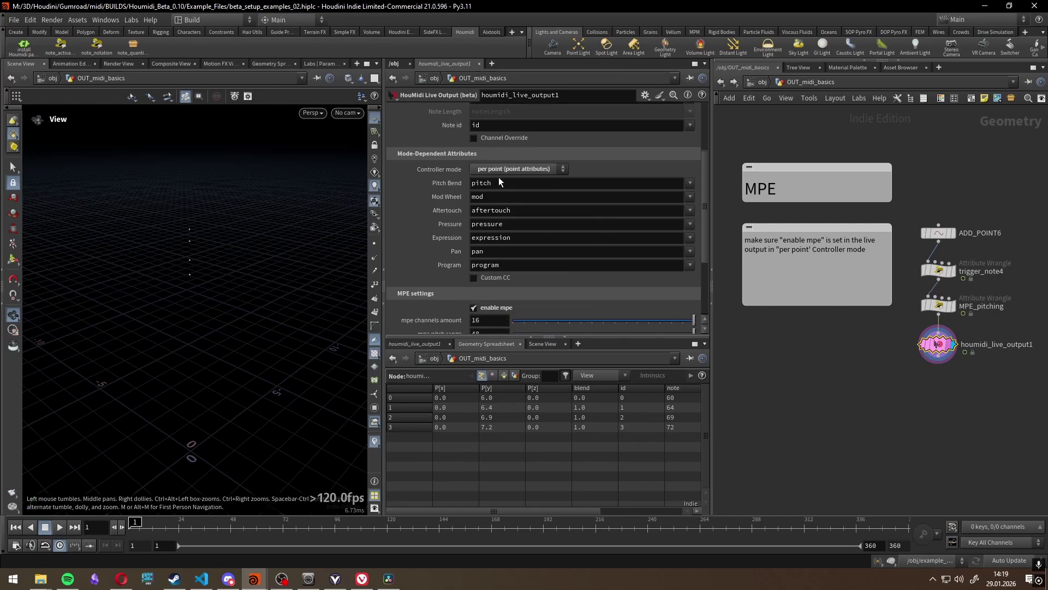
pyautogui.scroll(-2, 505, 284)
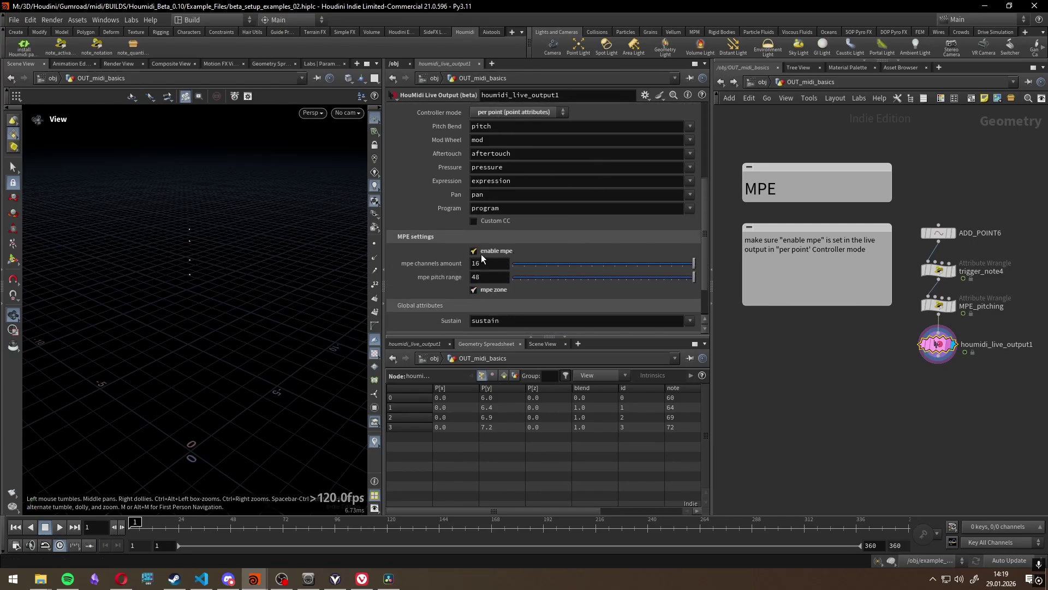
pyautogui.click(940, 233)
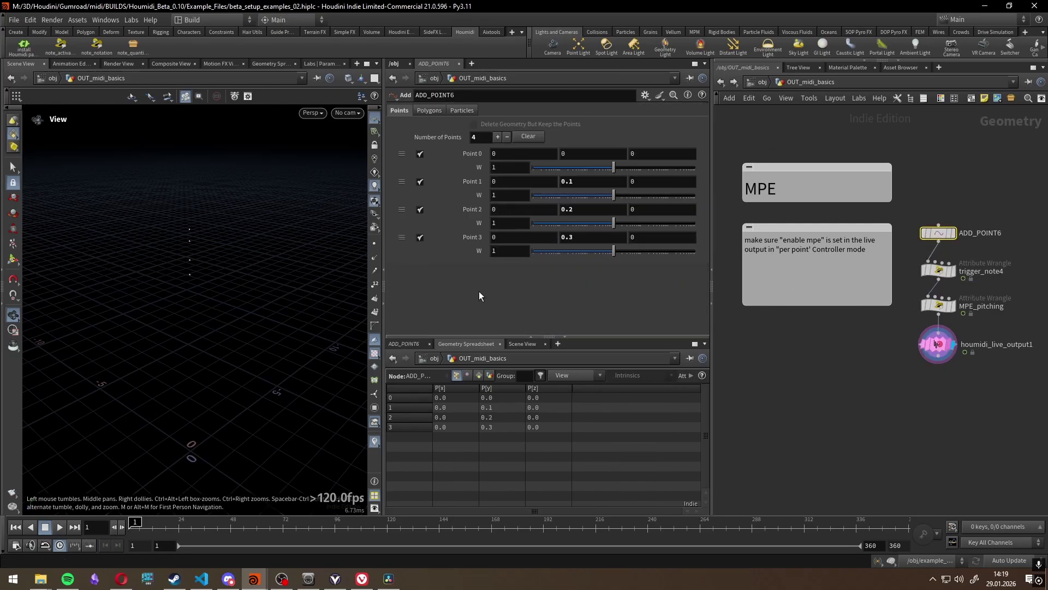
pyautogui.click(938, 270)
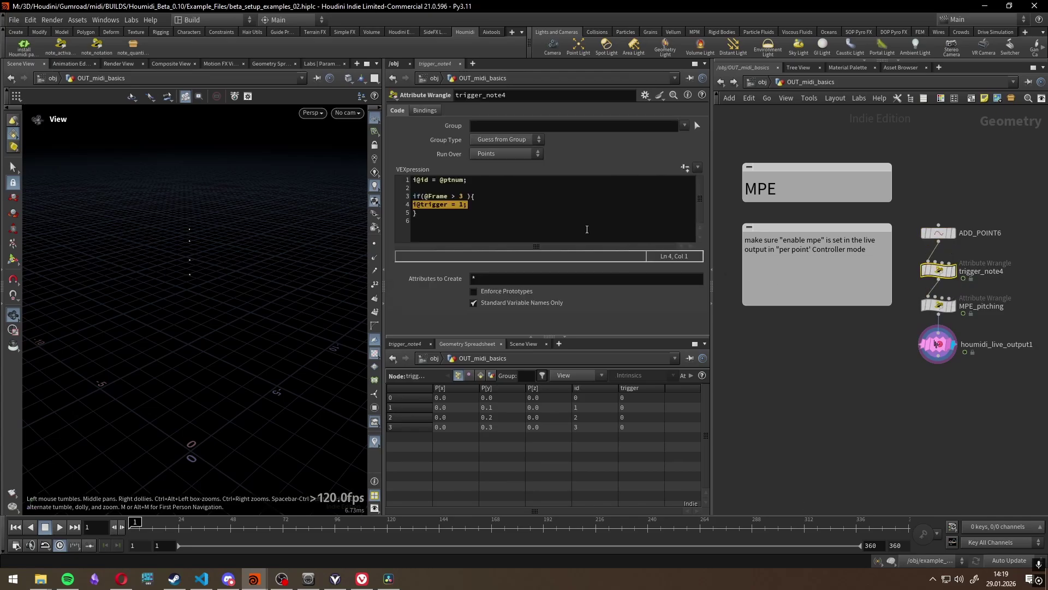
pyautogui.click(459, 212)
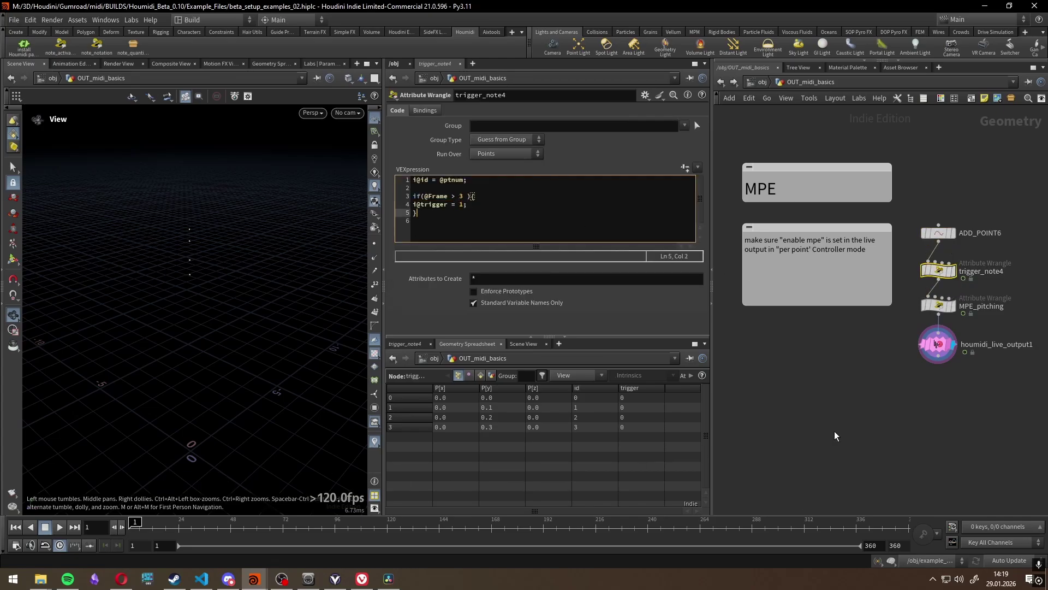
# Select the MPE_pitching wrangle, look over its blend ramp and chord code, and play the timeline to hear the MPE chord transitions
pyautogui.click(938, 344)
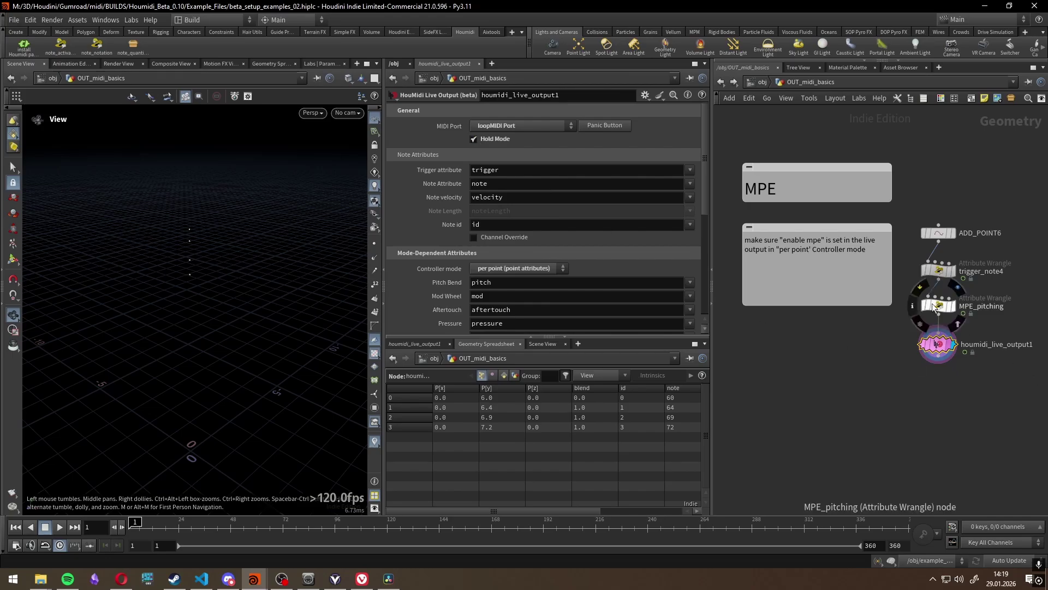
pyautogui.click(940, 305)
pyautogui.scroll(10, 575, 256)
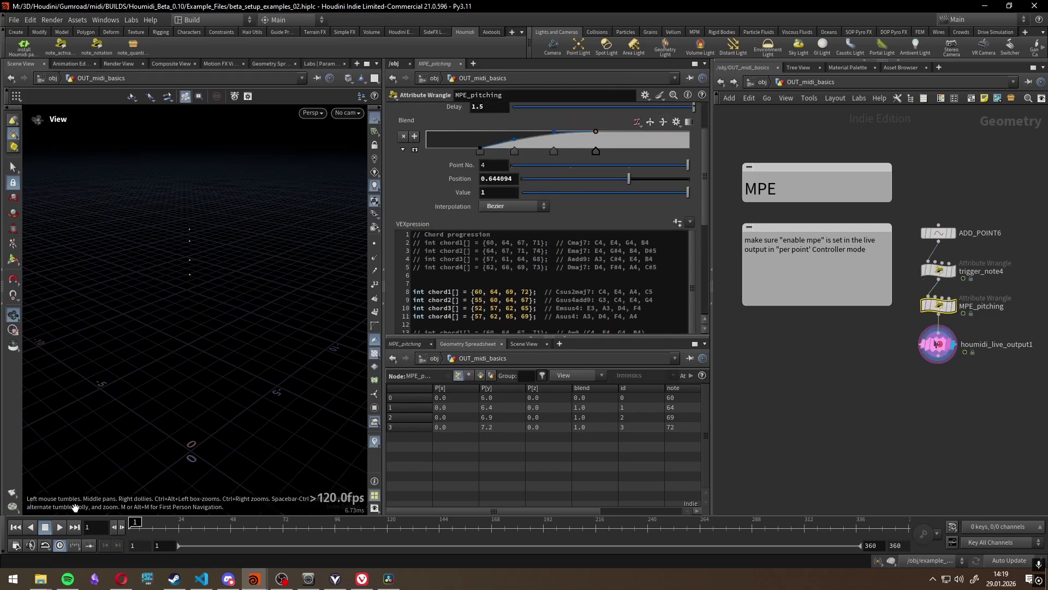
pyautogui.click(55, 526)
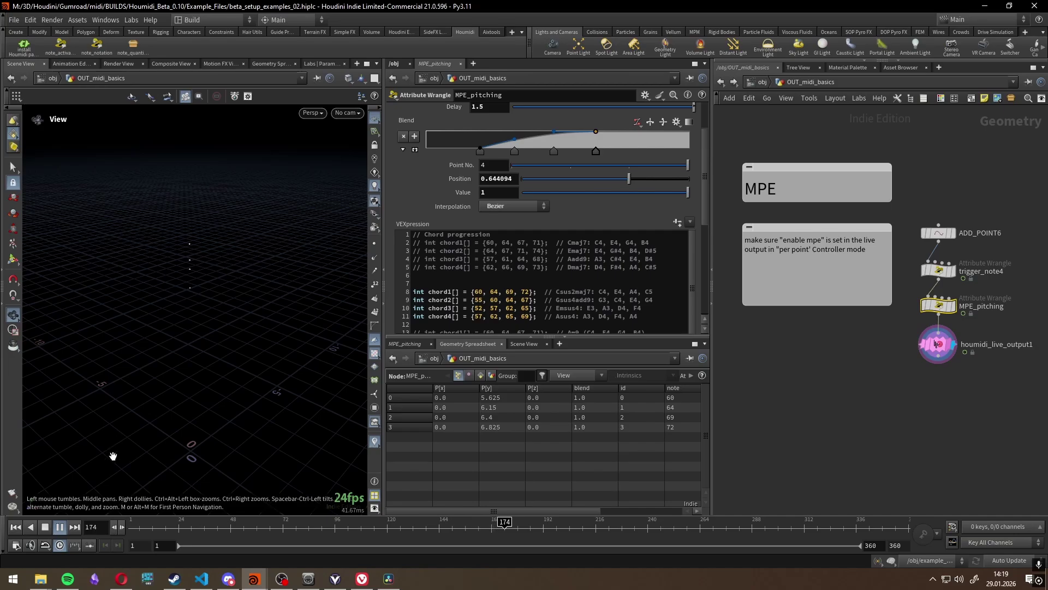
pyautogui.click(46, 530)
# Examine the chord arrays in MPE_pitching's VEX code and bring the note and pitch attributes into view in the geometry spreadsheet
pyautogui.scroll(-1, 542, 326)
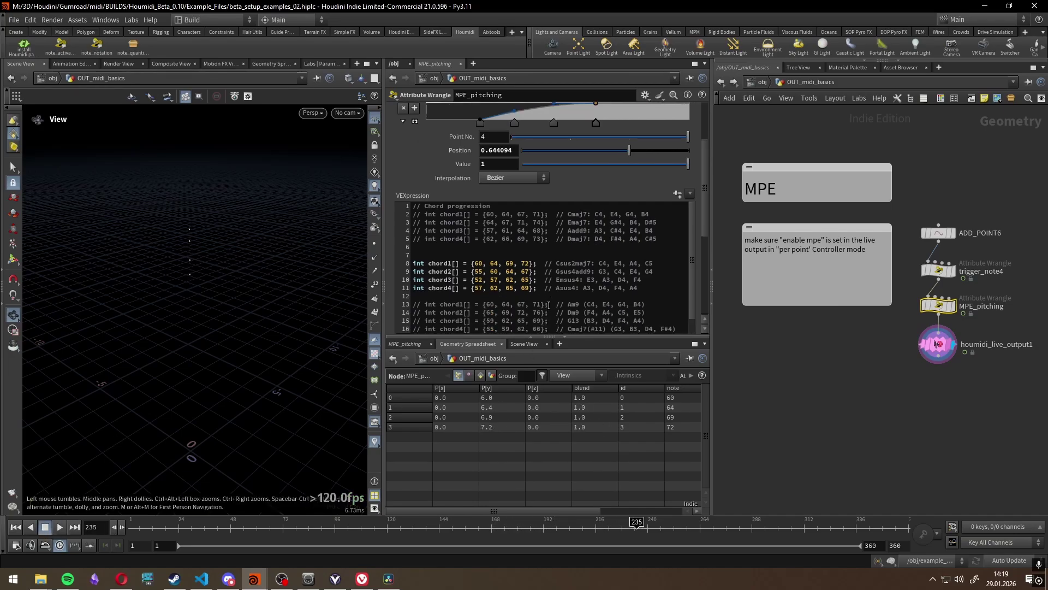
pyautogui.click(479, 264)
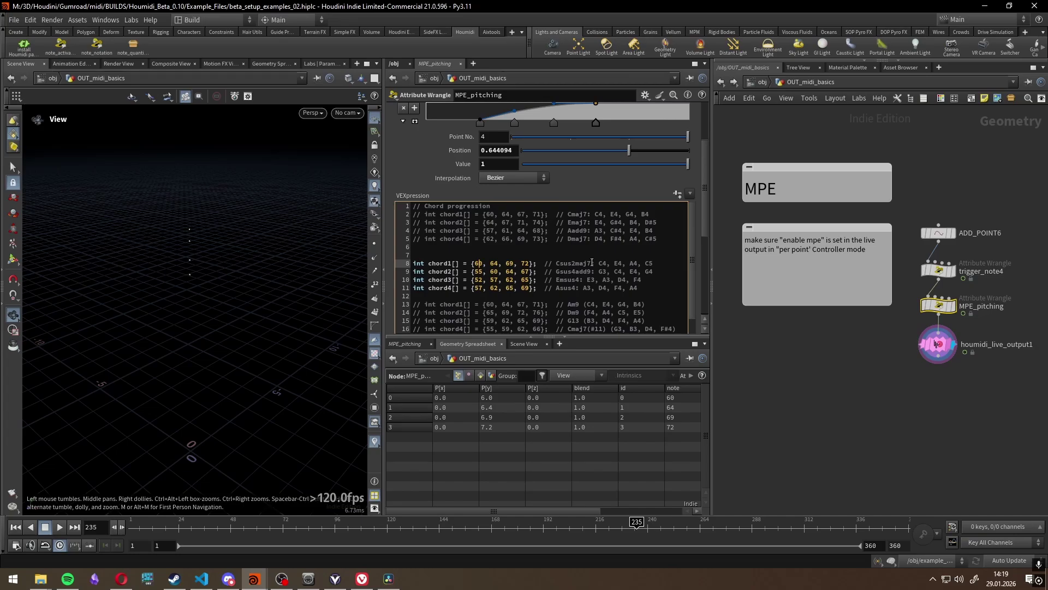
pyautogui.moveTo(705, 216)
pyautogui.mouseDown()
pyautogui.moveTo(709, 284)
pyautogui.moveTo(703, 229)
pyautogui.mouseUp()
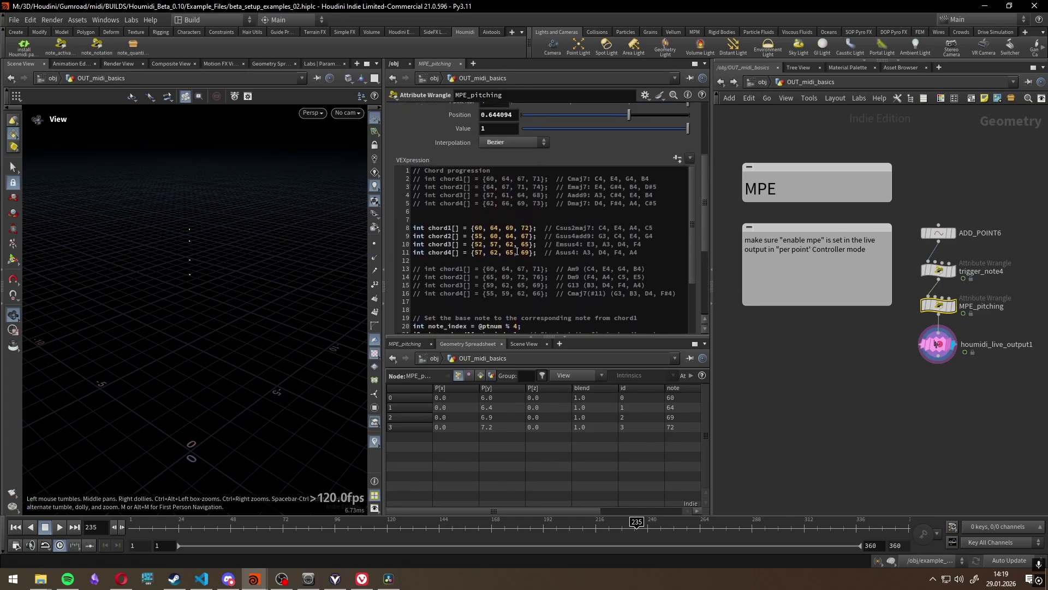
pyautogui.doubleClick(478, 228)
pyautogui.doubleClick(479, 236)
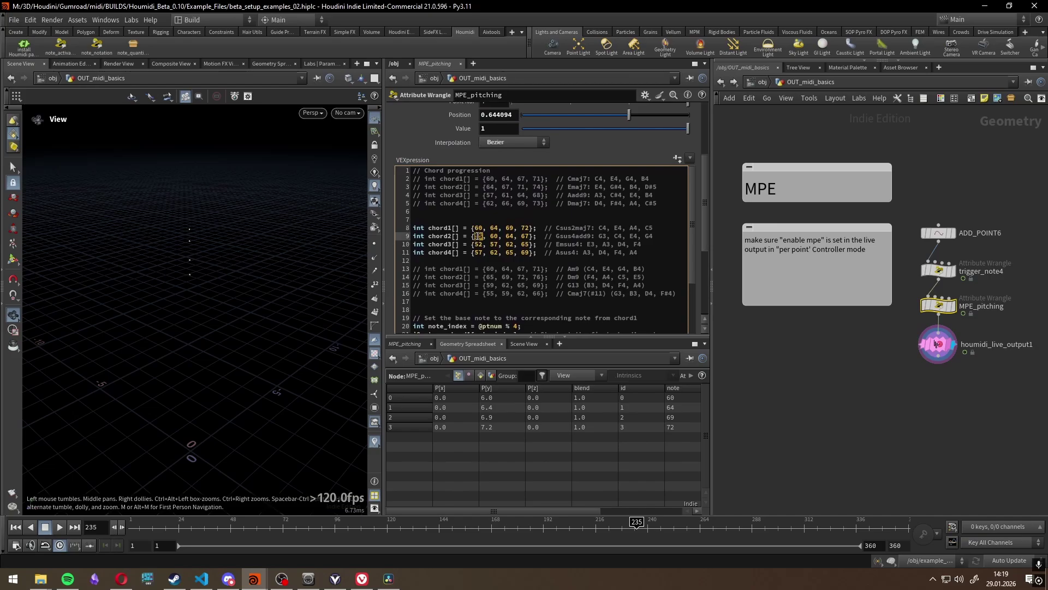
pyautogui.scroll(-2, 604, 306)
pyautogui.moveTo(568, 509); pyautogui.dragTo(655, 511)
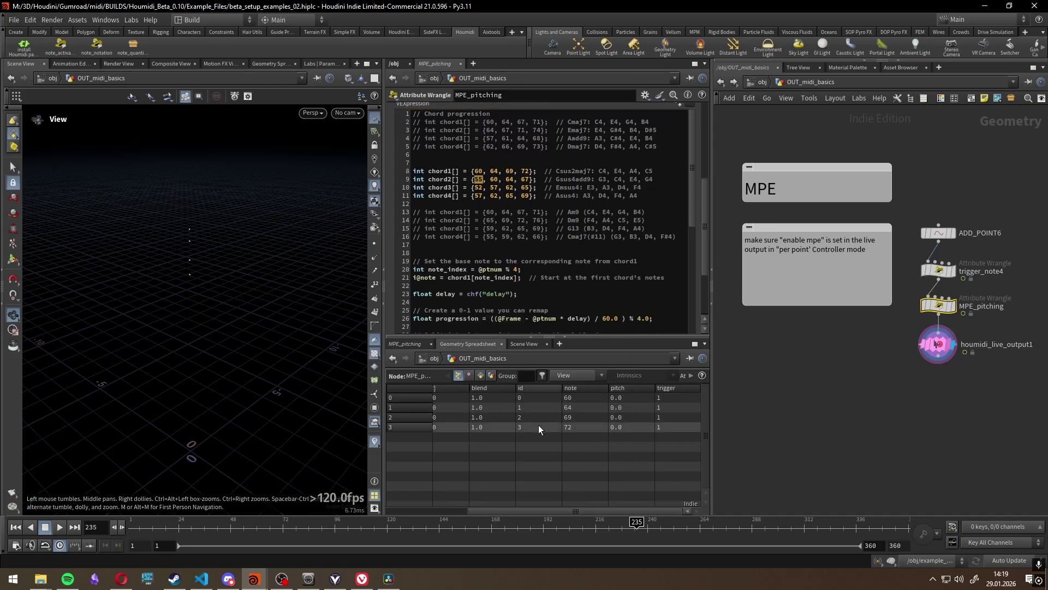
# Bypass houmidi_live_output1 and scrub the timeline to frame 51 to compare the pitch attributes with the chord1 notes
pyautogui.moveTo(920, 335)
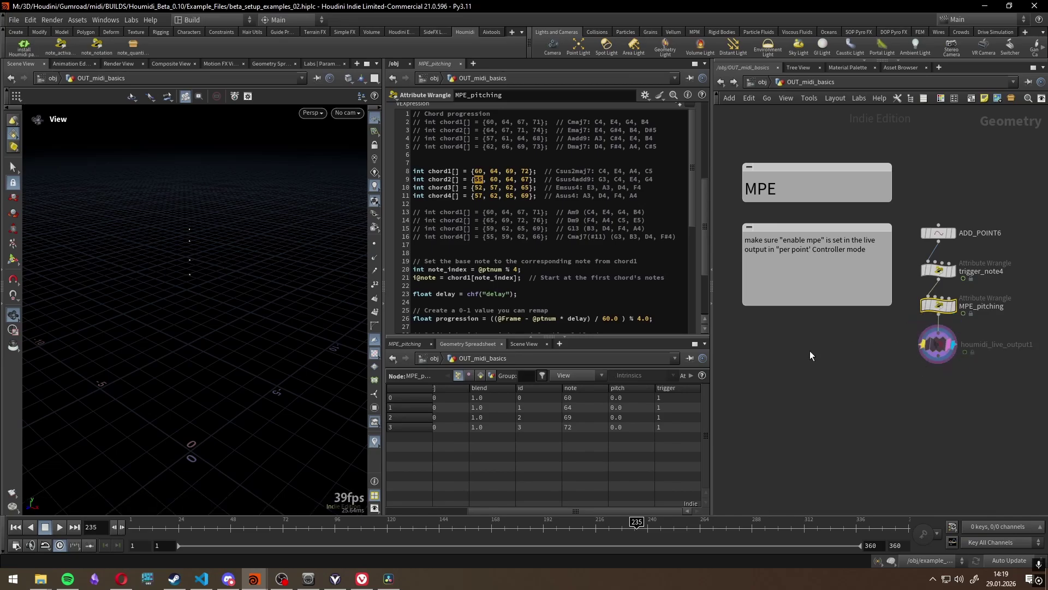
pyautogui.scroll(-4, 541, 196)
pyautogui.moveTo(175, 532); pyautogui.dragTo(237, 533)
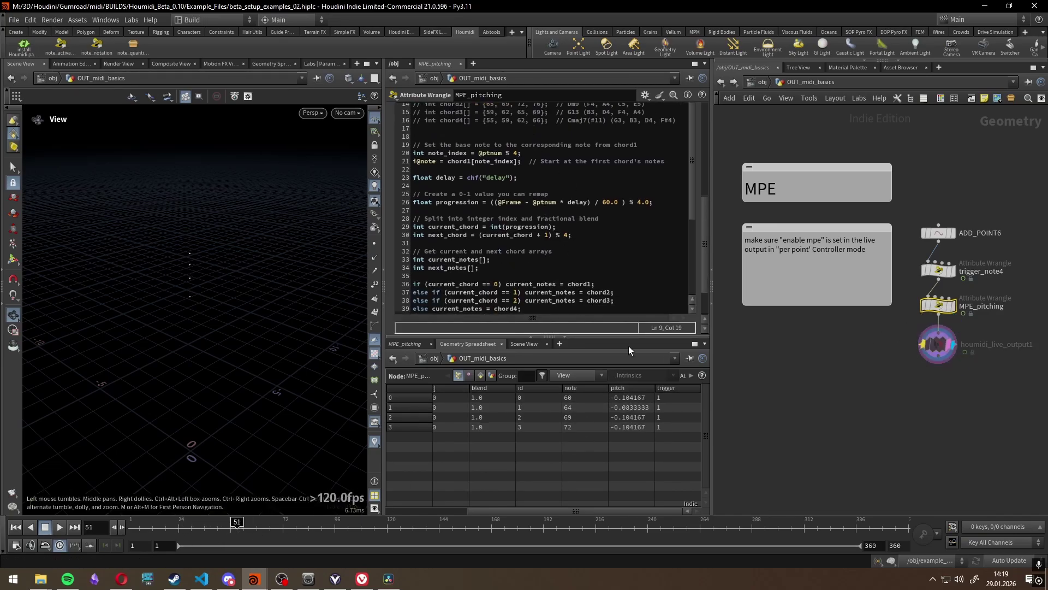
pyautogui.scroll(5, 511, 187)
pyautogui.click(478, 172)
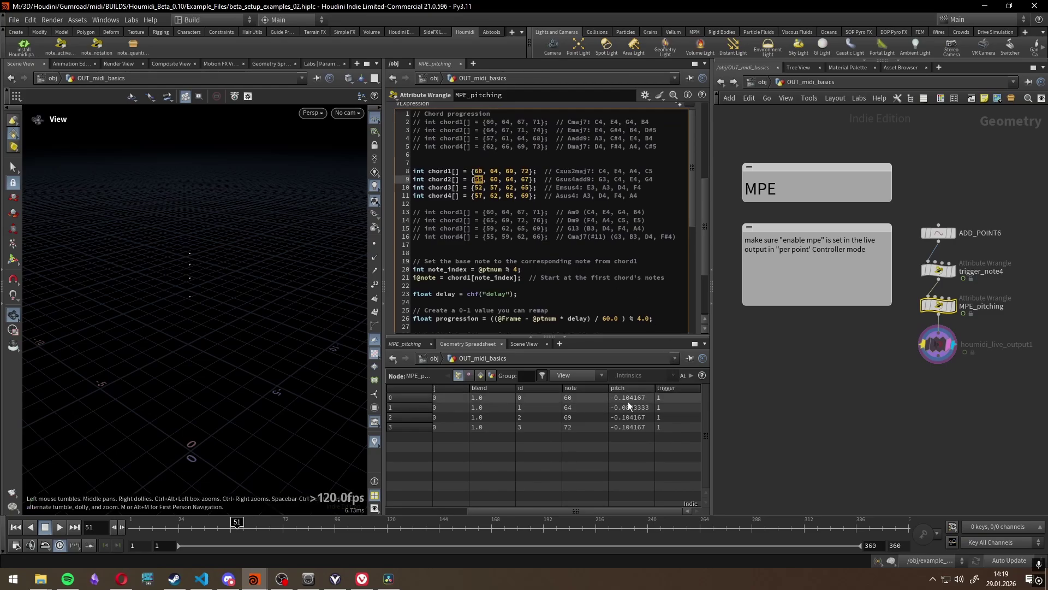
# Examine how MPE_pitching's code picks the current and next notes, blends them, and computes the relative pitch over the 48-semitone range
pyautogui.scroll(-10, 578, 291)
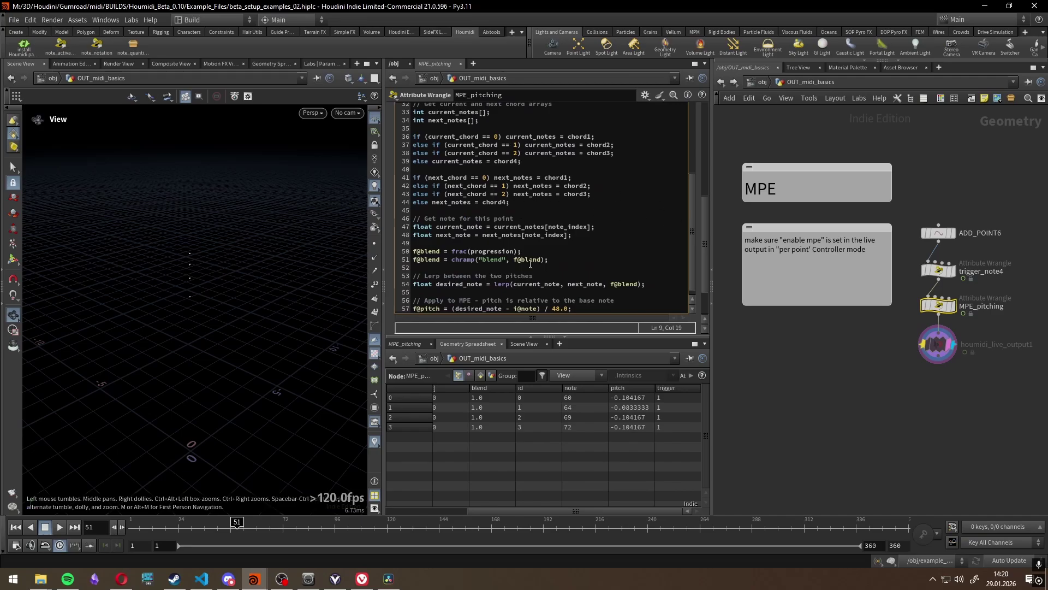
pyautogui.scroll(-3, 530, 264)
pyautogui.scroll(10, 692, 247)
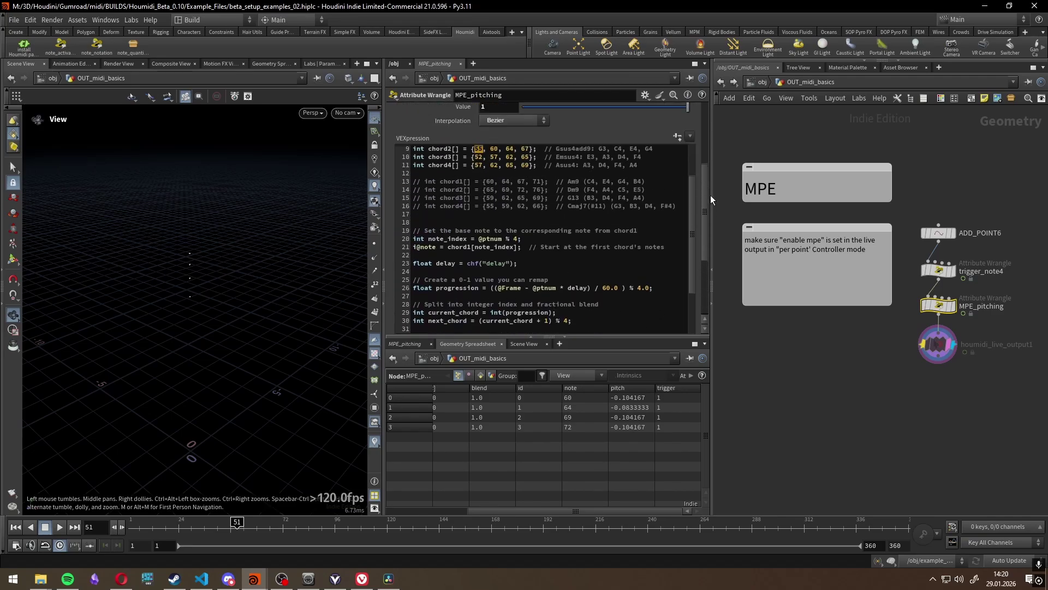
pyautogui.scroll(-2, 709, 231)
pyautogui.scroll(-7, 690, 201)
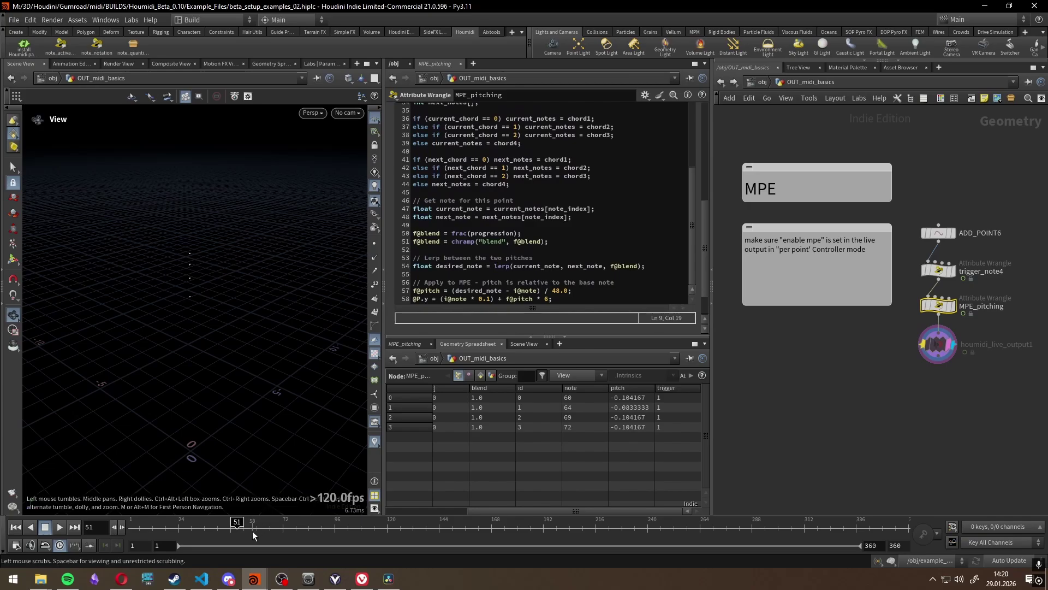
pyautogui.scroll(9, 699, 208)
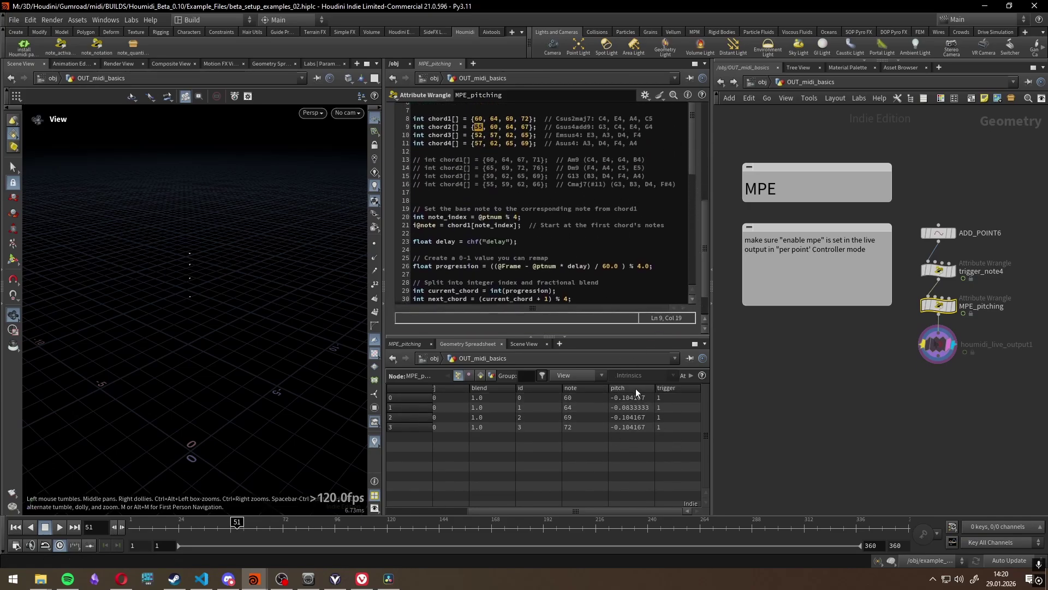
pyautogui.scroll(-5, 527, 235)
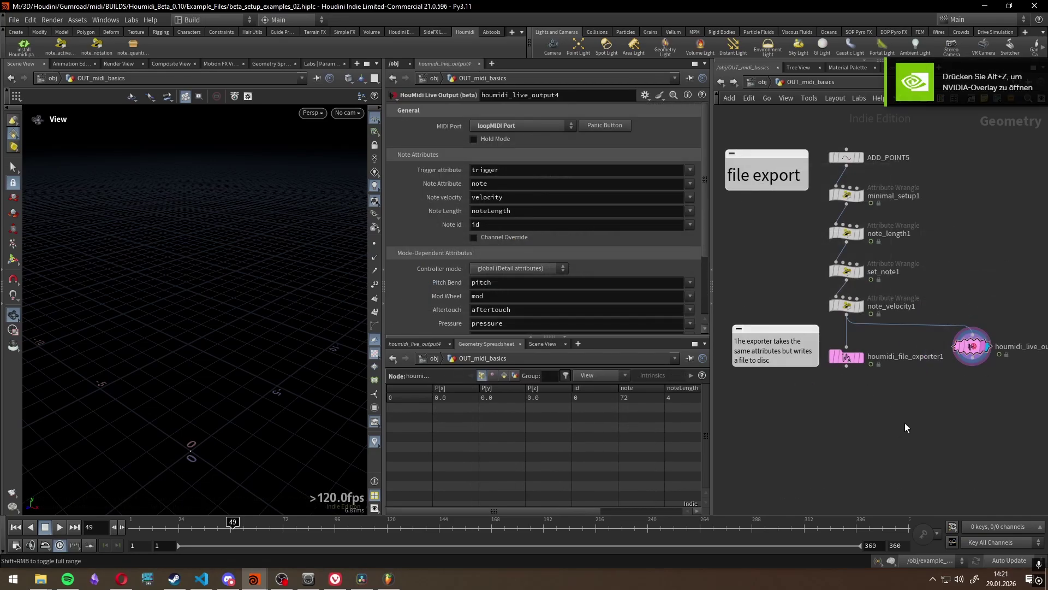
# Select houmidi_file_exporter1 in the file export network and review its MIDI file path, frame range, and note and controller attributes
pyautogui.moveTo(774, 290); pyautogui.dragTo(795, 295, button='middle')
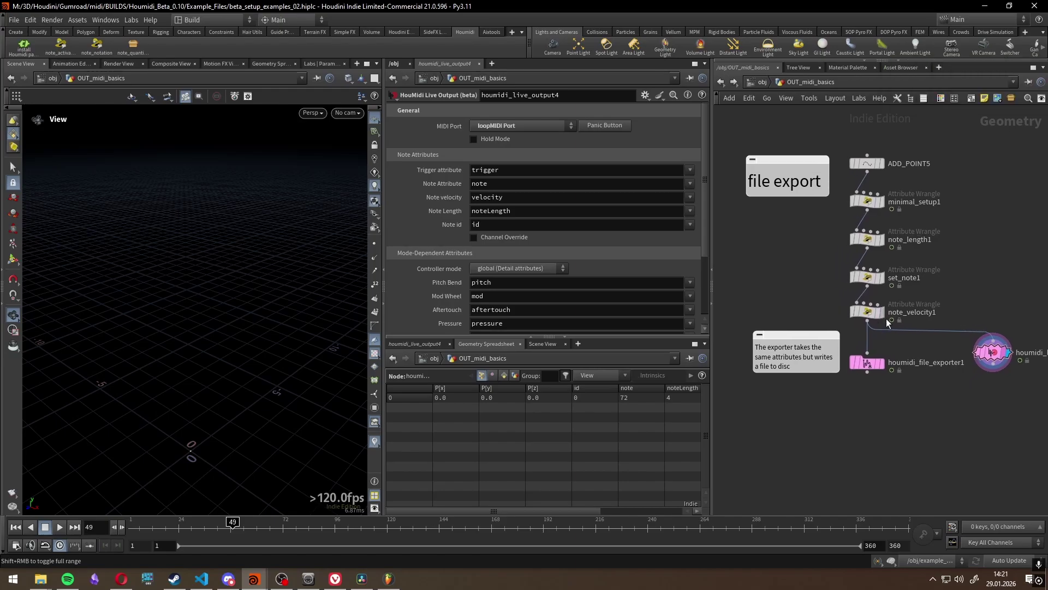
pyautogui.click(867, 362)
pyautogui.scroll(-3, 595, 280)
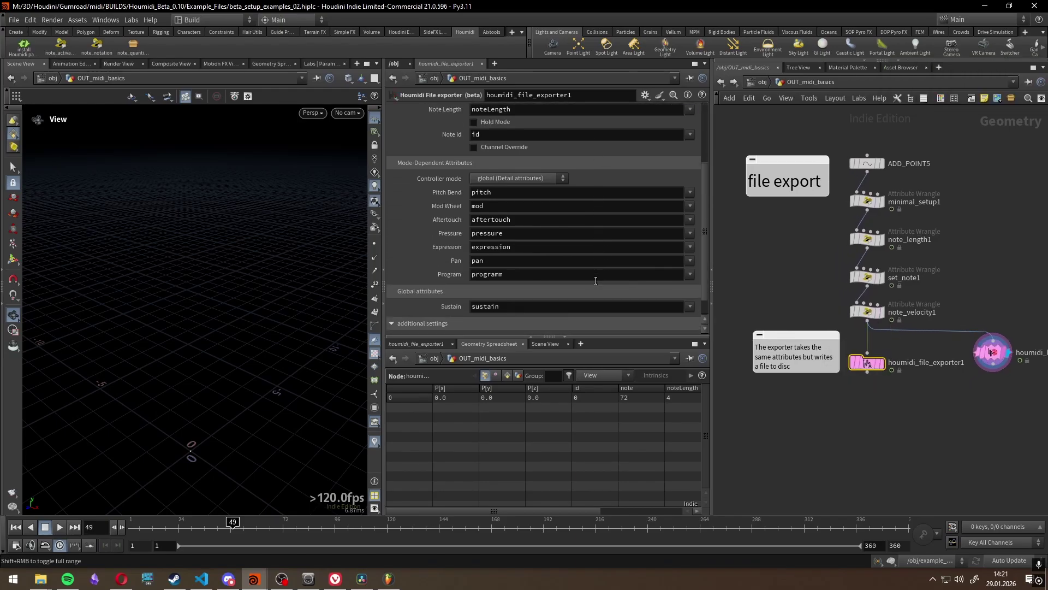
pyautogui.scroll(3, 612, 265)
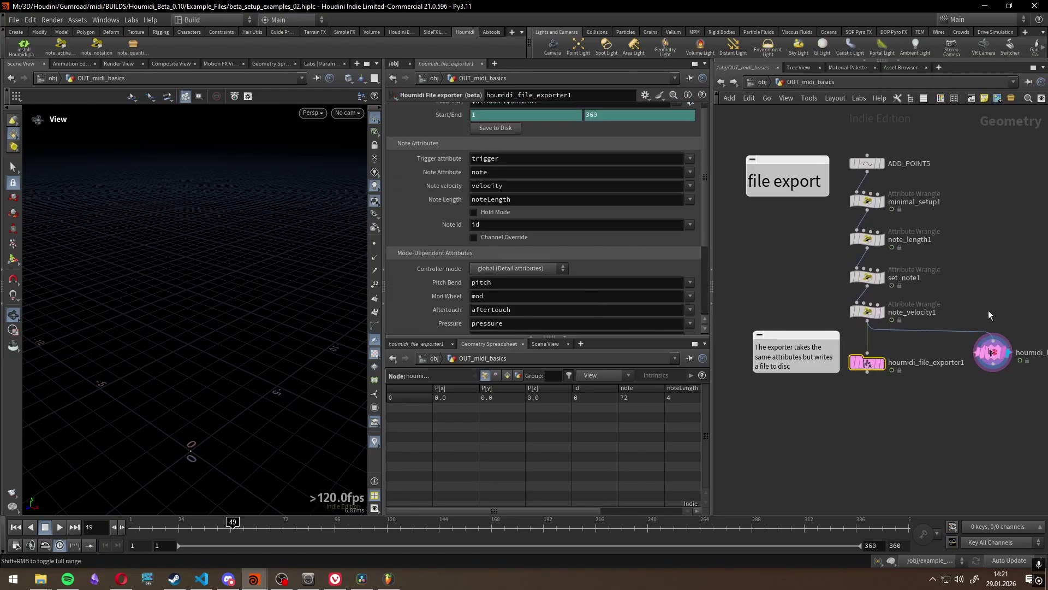
pyautogui.scroll(3, 988, 310)
pyautogui.scroll(1, 503, 142)
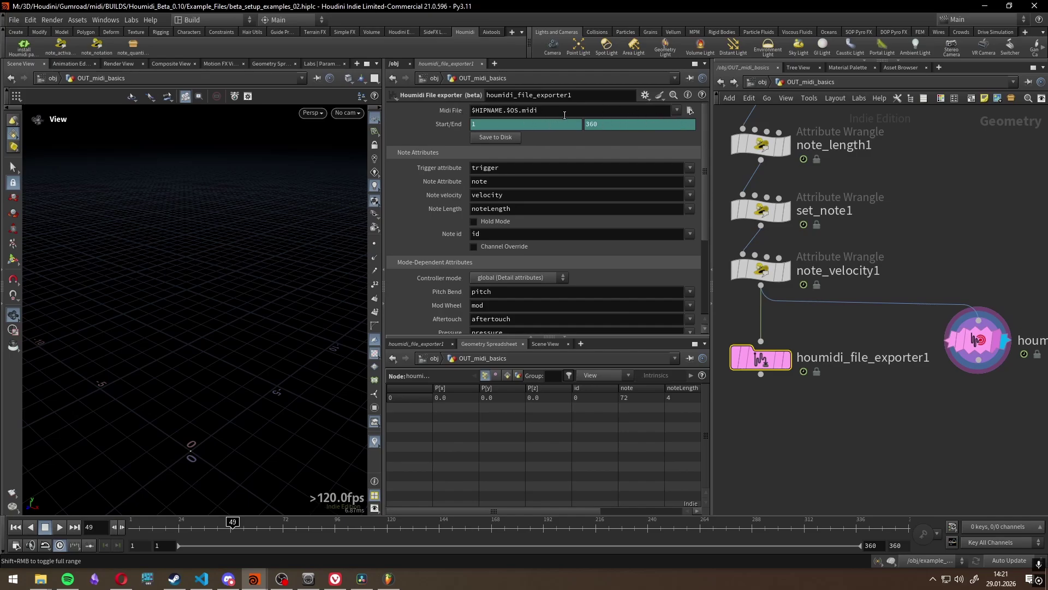
pyautogui.scroll(-4, 804, 293)
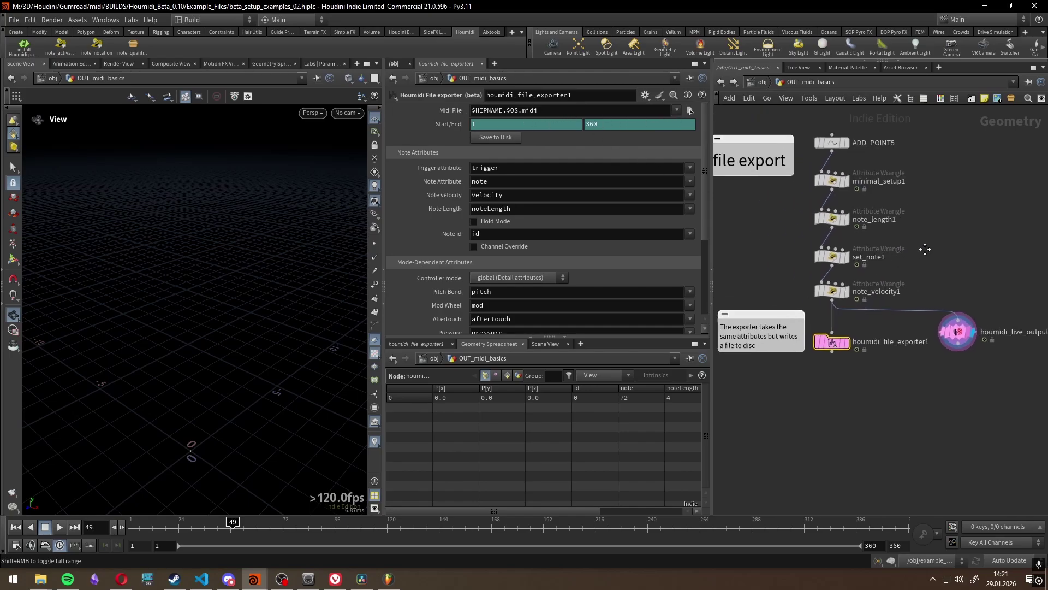
# Play the timeline from frame 1 to hear the file export setup's notes through houmidi_live_output4, and stop playback
pyautogui.moveTo(196, 532); pyautogui.dragTo(129, 528)
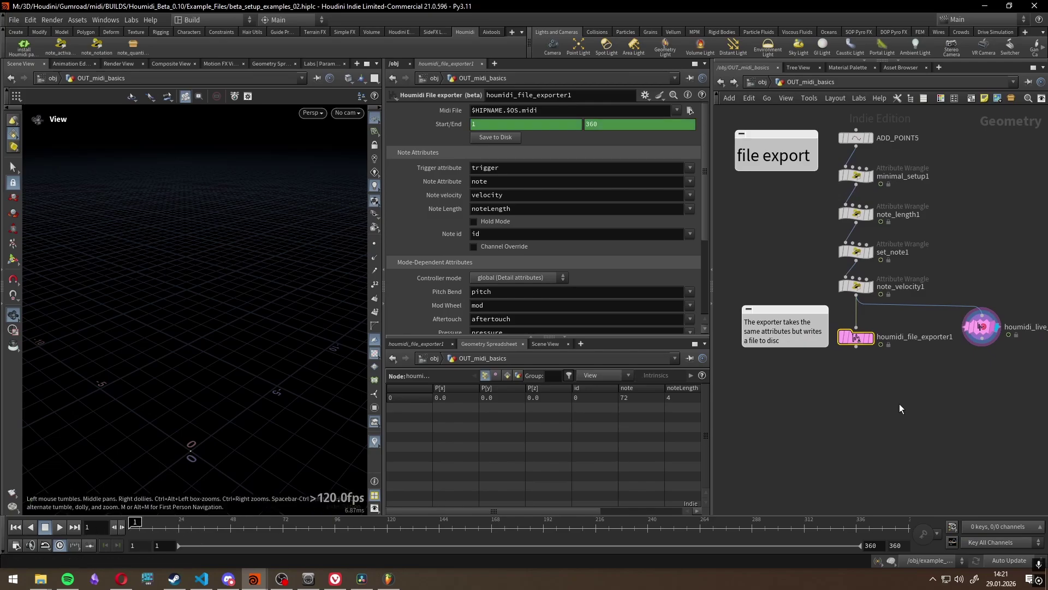
pyautogui.moveTo(868, 410); pyautogui.dragTo(815, 426, button='middle')
pyautogui.click(58, 527)
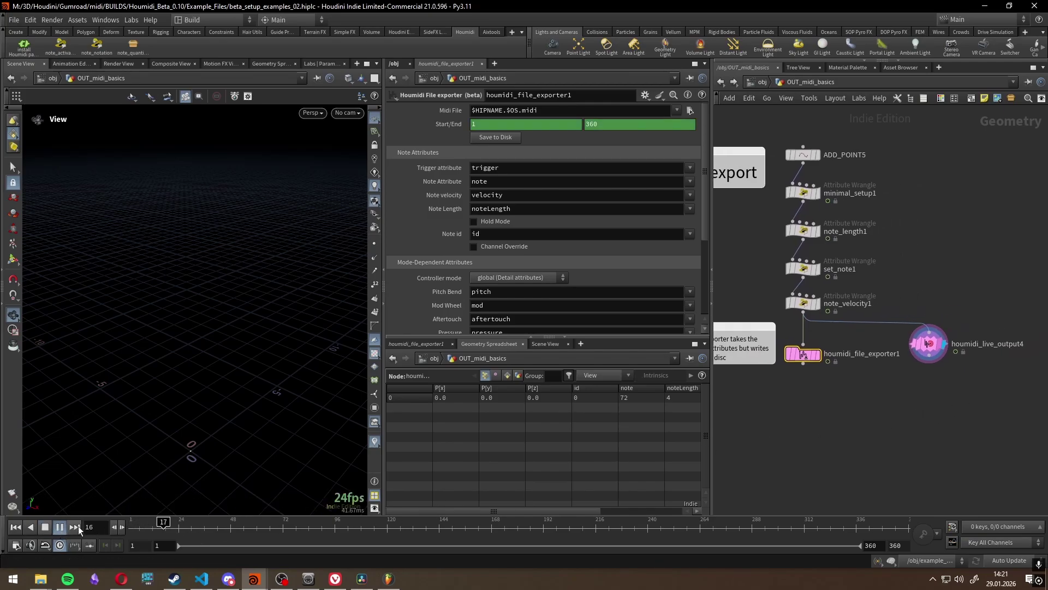
pyautogui.click(45, 528)
# Check the trigger code in minimal_setup1 and uncomment the four C Major Scale lines in set_note1's VEX code
pyautogui.click(802, 192)
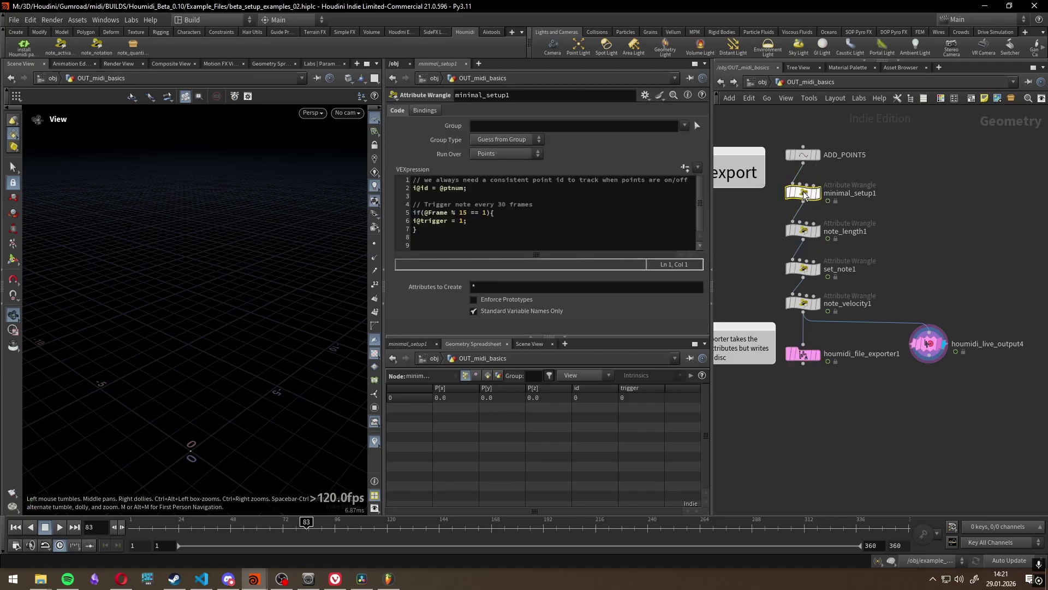
pyautogui.click(803, 268)
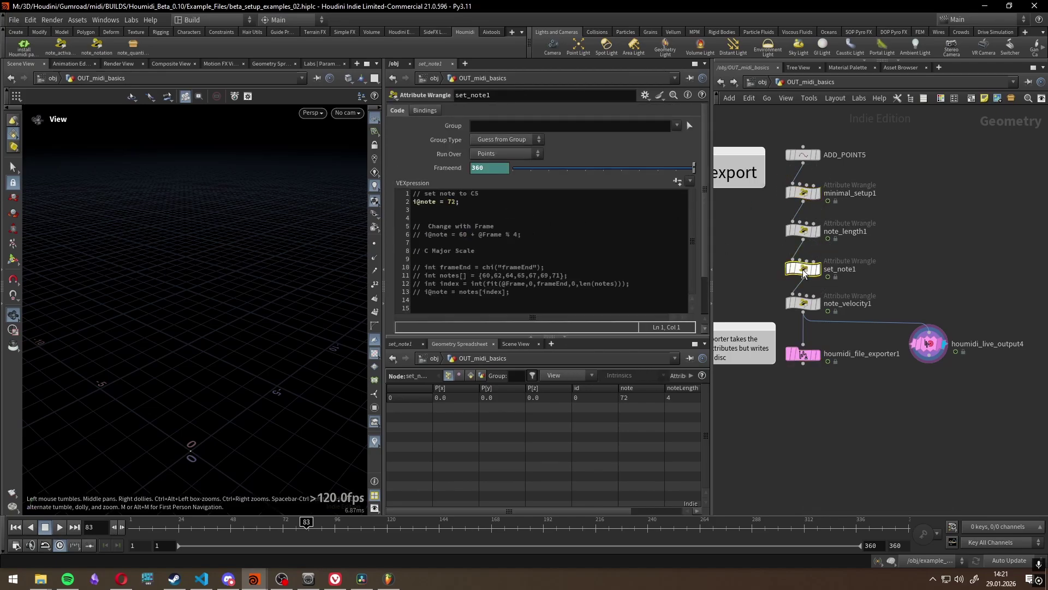
pyautogui.moveTo(510, 293); pyautogui.dragTo(375, 266)
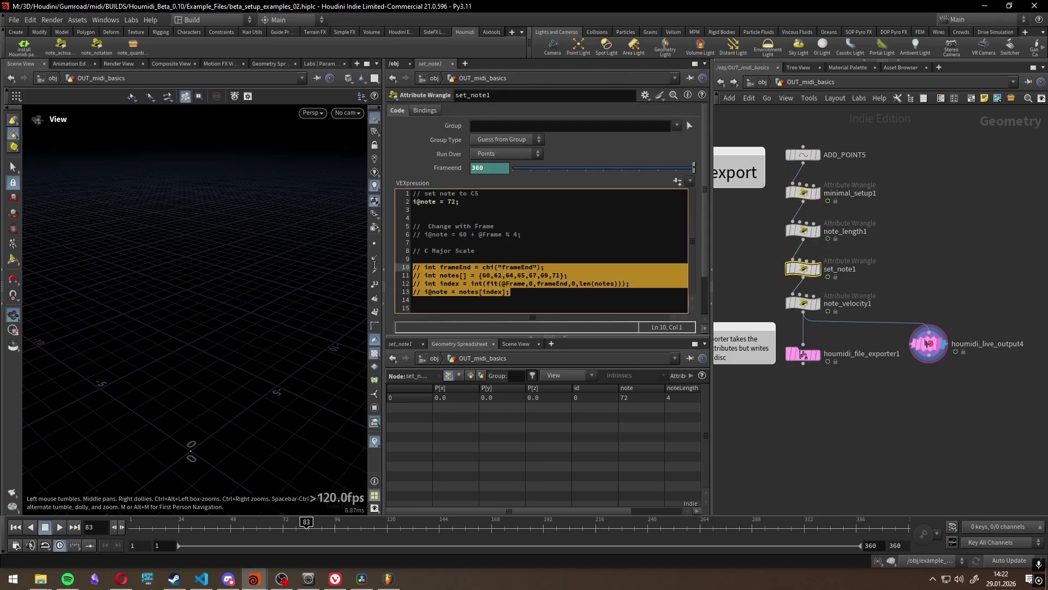
pyautogui.hotkey('ctrl', '/')
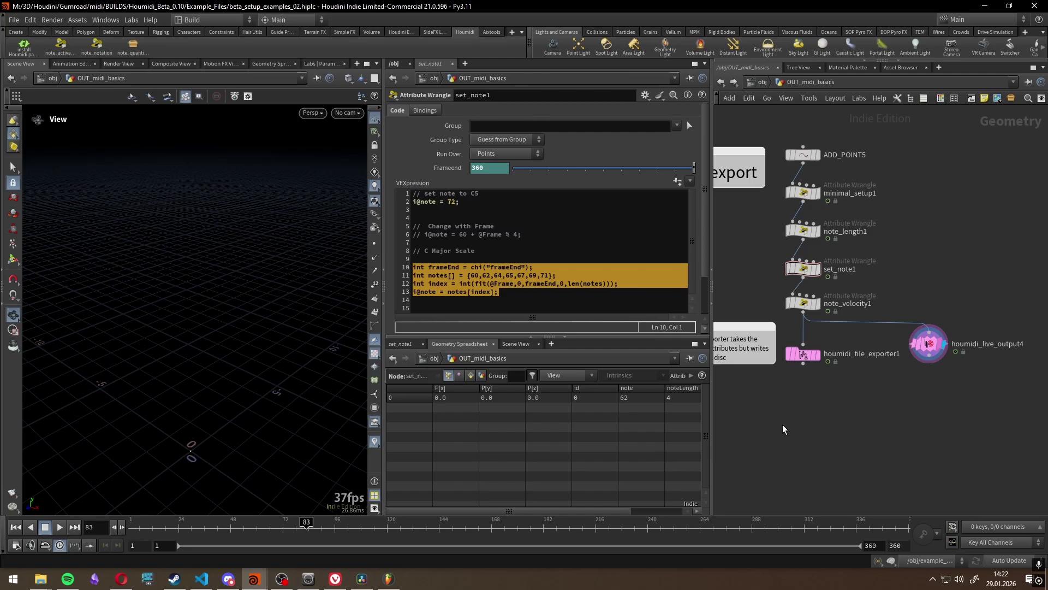
# Play the C major scale from the first frame, rewind the timeline to frame 1, and select houmidi_file_exporter1
pyautogui.click(15, 527)
pyautogui.click(61, 526)
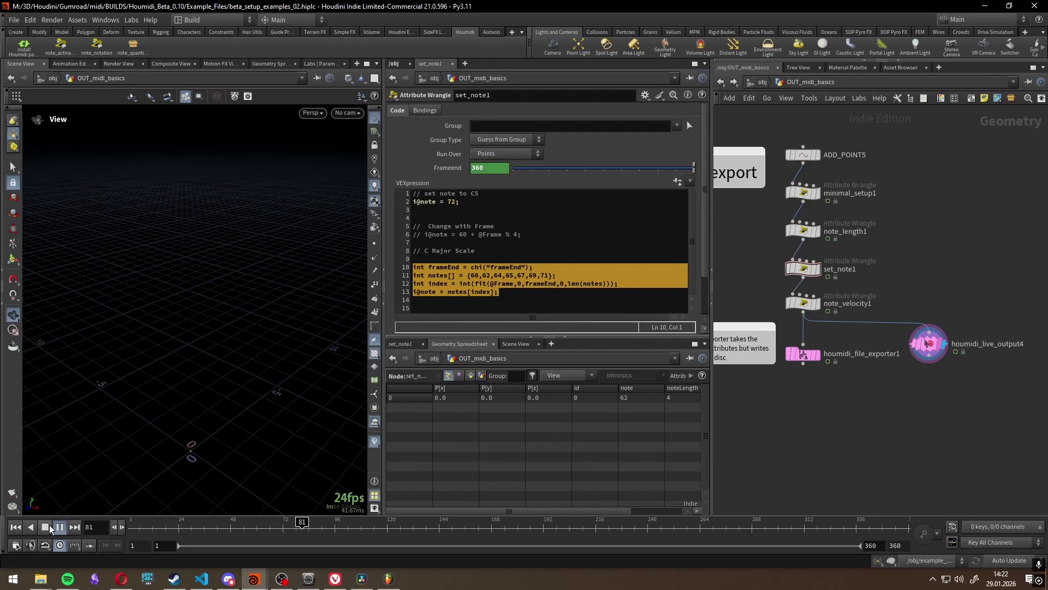
pyautogui.click(47, 527)
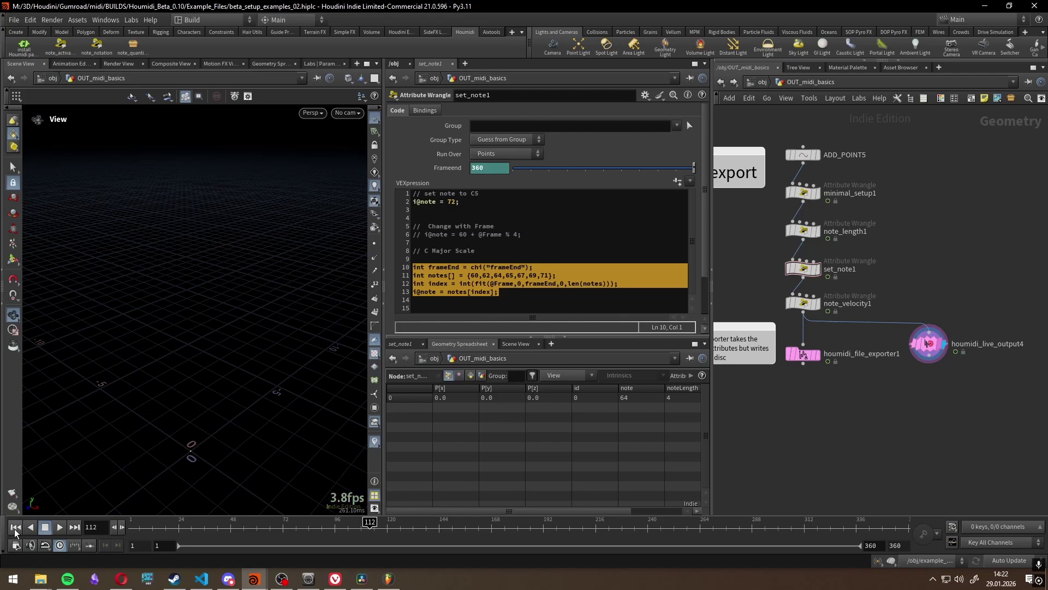
pyautogui.click(16, 527)
pyautogui.click(803, 354)
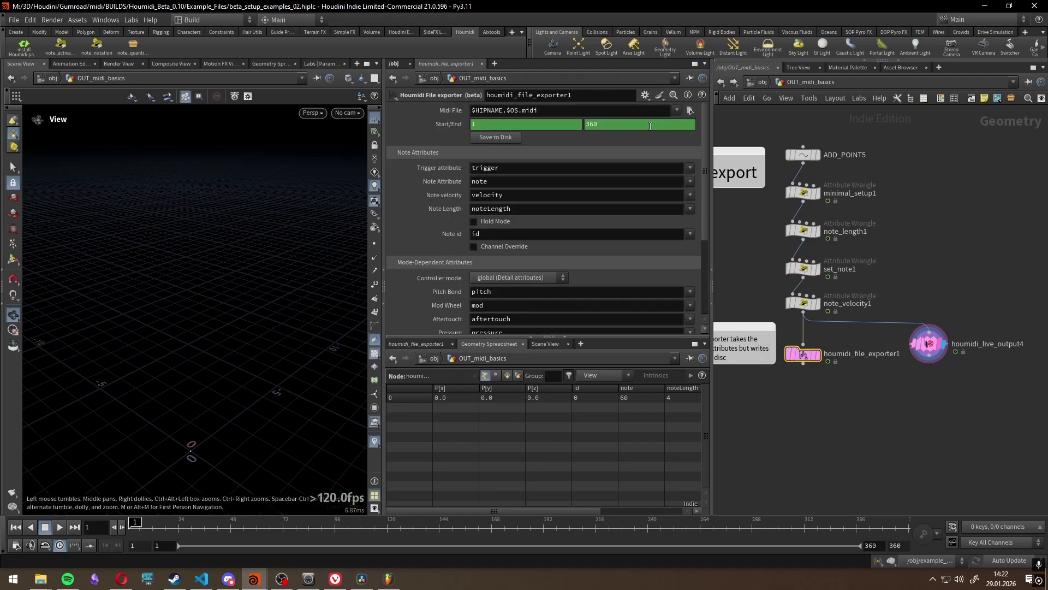
# Save the C major scale notes for frames 1 to 360 to disk as a MIDI file from houmidi_file_exporter1
pyautogui.click(510, 137)
pyautogui.moveTo(727, 395); pyautogui.dragTo(778, 445, button='middle')
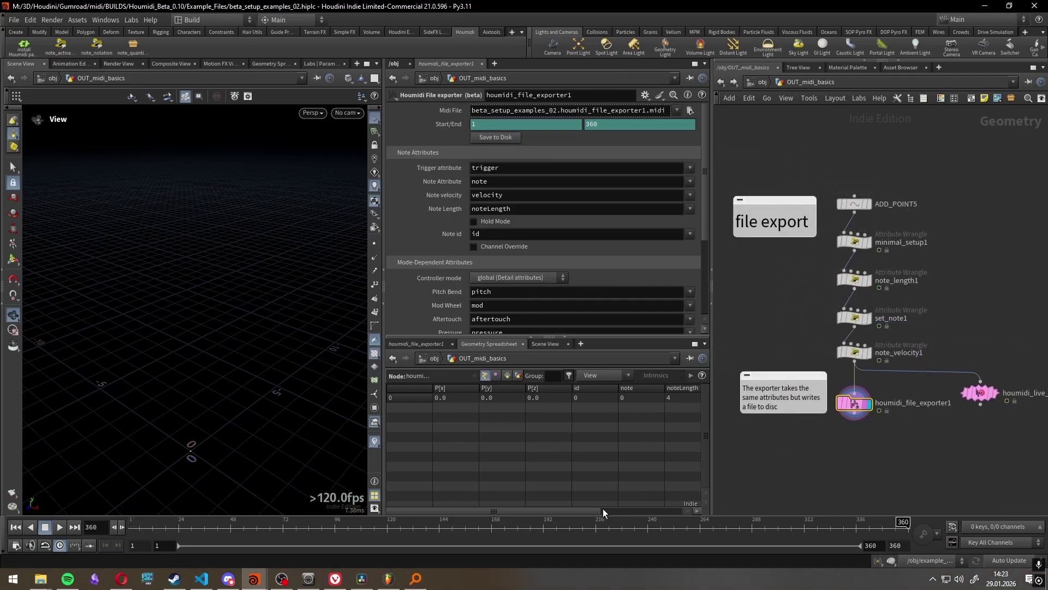
# Switch to FL Studio, play the scale notes in the piano roll of Pattern 1, and stop playback
pyautogui.click(389, 578)
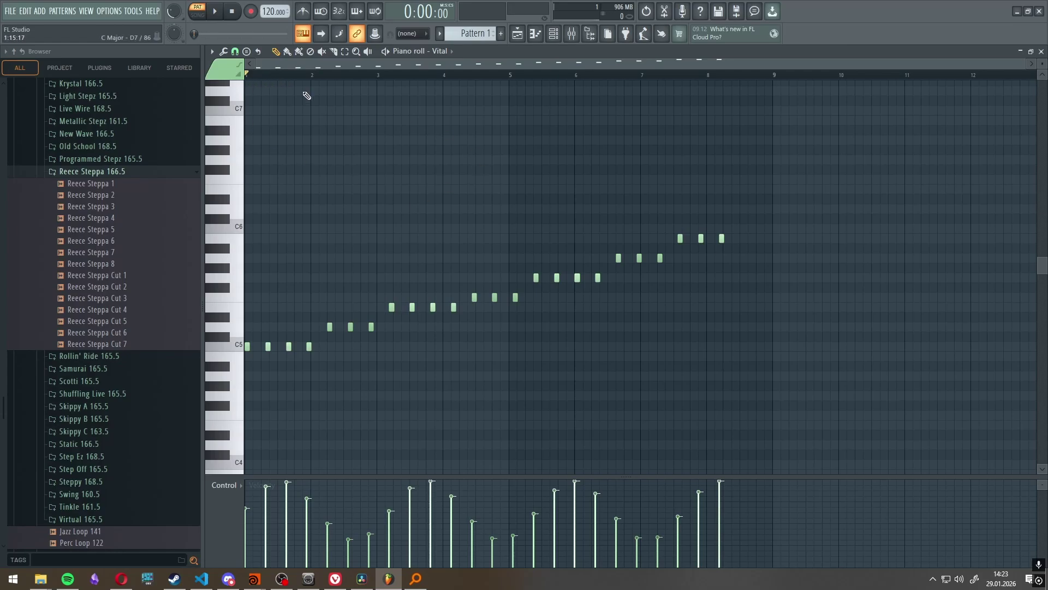
pyautogui.click(216, 13)
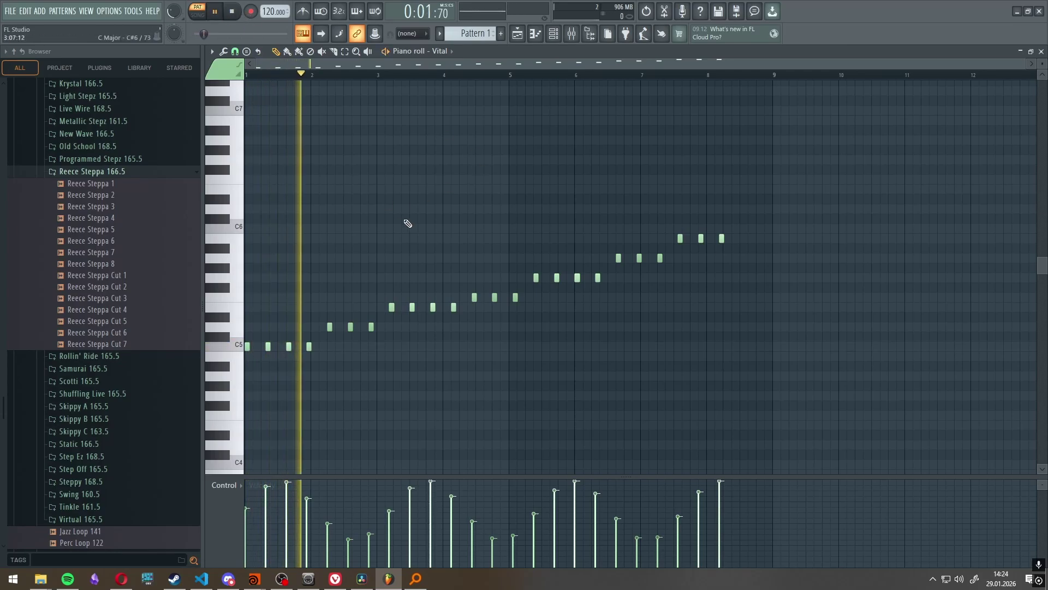
pyautogui.click(234, 13)
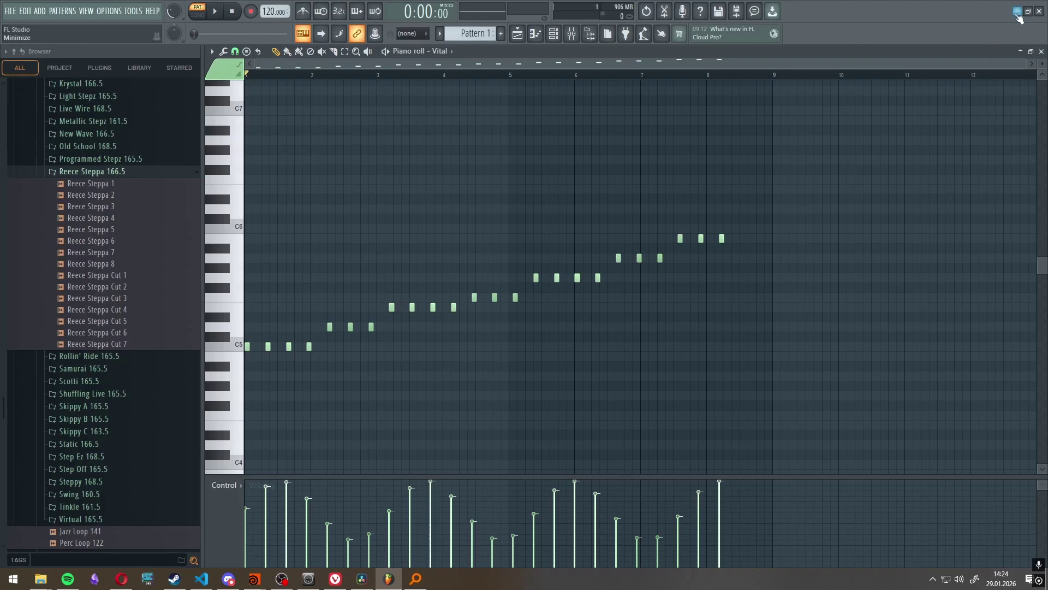
# Return to Houdini, select houmidi_live_output4, and play the timeline to hear the scale live before stopping playback
pyautogui.hotkey('alt', 'Tab')
pyautogui.click(981, 394)
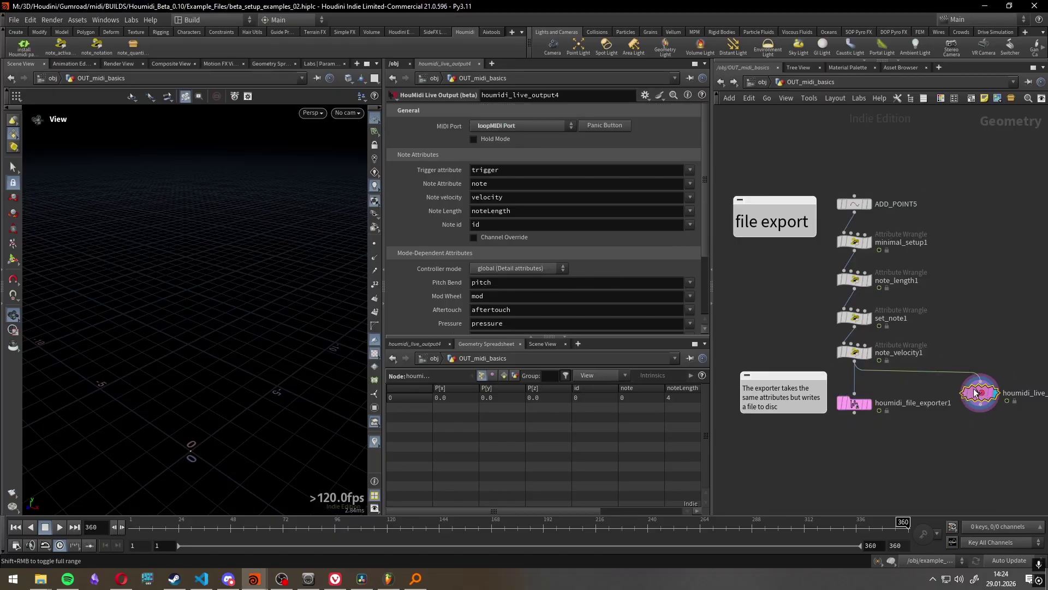
pyautogui.click(60, 527)
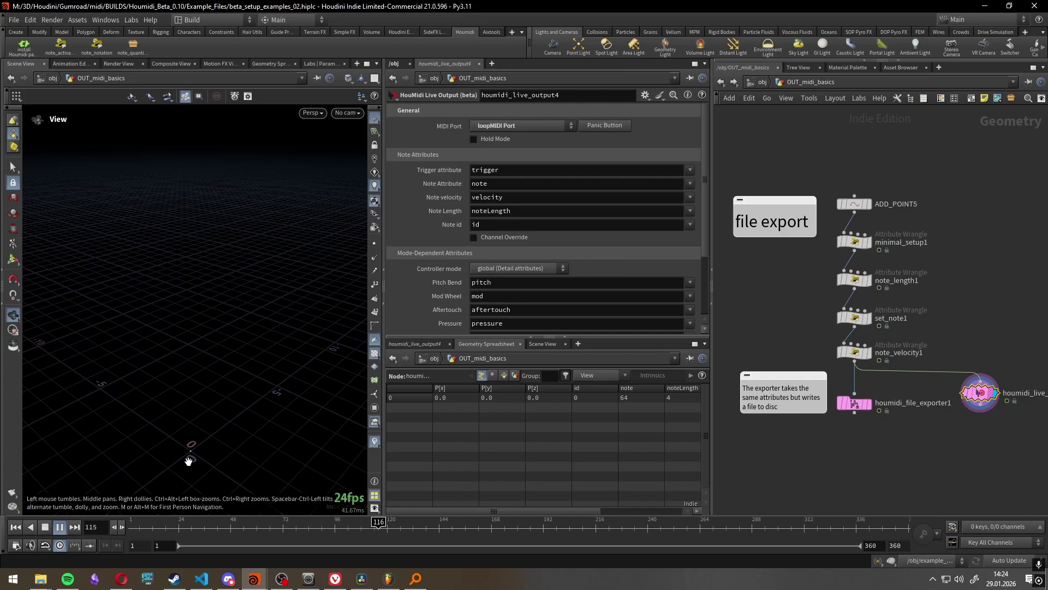
pyautogui.click(44, 527)
# Open the IN_midi_basics geometry network and widen the network editor so the importer notes and nodes fit
pyautogui.scroll(-4, 887, 464)
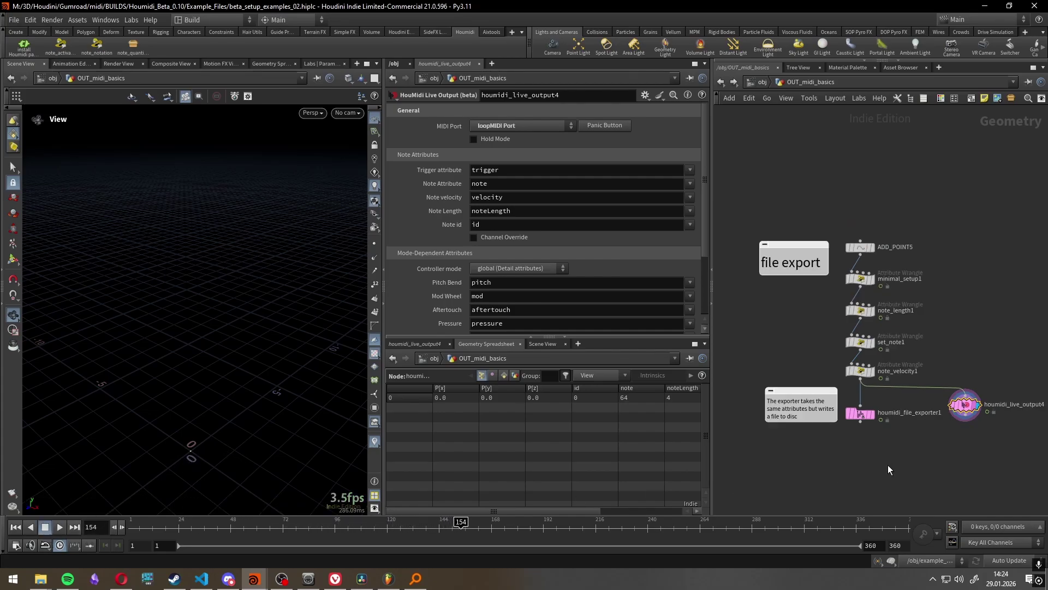
pyautogui.moveTo(877, 461); pyautogui.dragTo(834, 418, button='middle')
pyautogui.scroll(4, 834, 419)
pyautogui.scroll(-2, 817, 392)
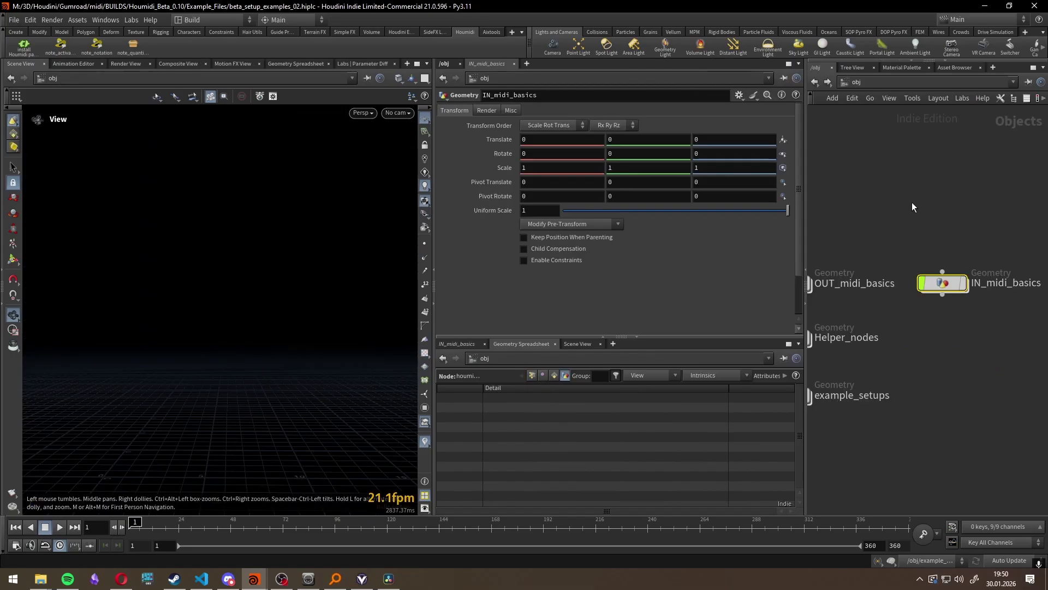
pyautogui.doubleClick(945, 285)
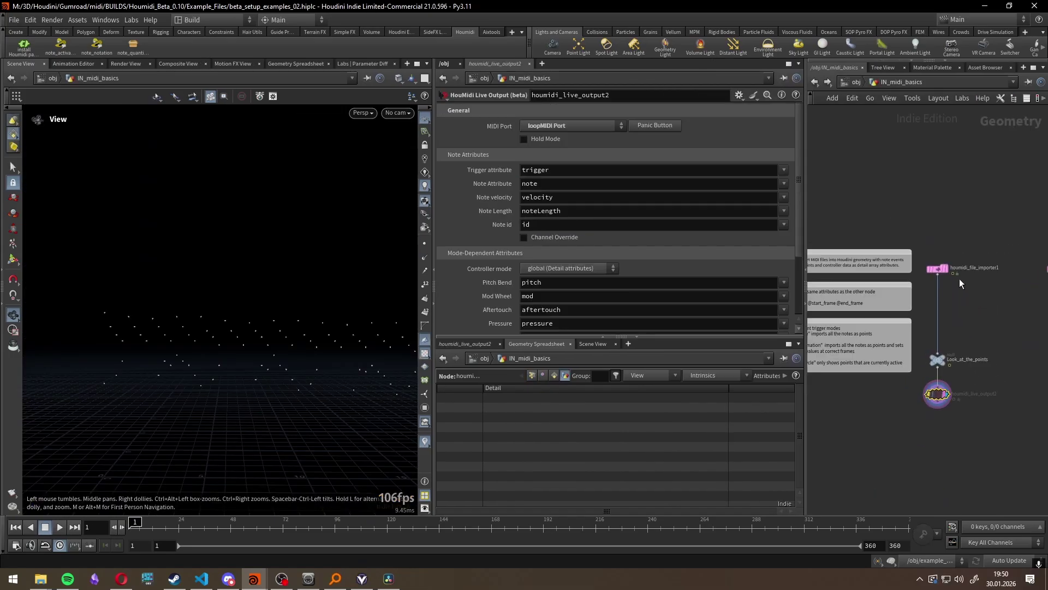
pyautogui.scroll(3, 970, 285)
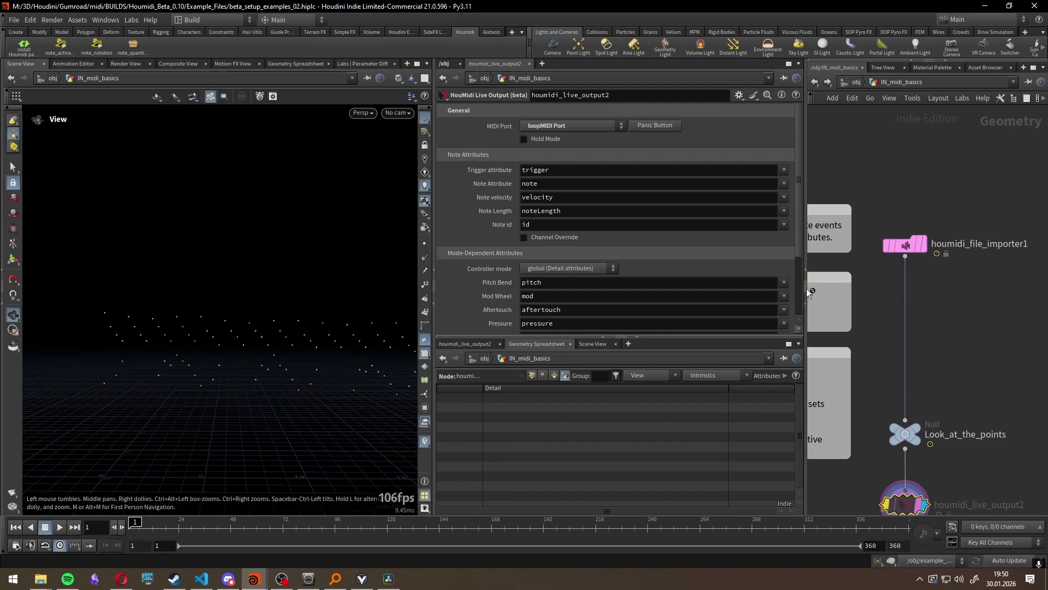
pyautogui.moveTo(807, 288); pyautogui.dragTo(719, 291)
pyautogui.scroll(-3, 858, 314)
pyautogui.moveTo(848, 334); pyautogui.dragTo(936, 300, button='middle')
# Select houmidi_file_importer1, check its MIDI file path, and inspect the point attributes in its node info
pyautogui.click(952, 237)
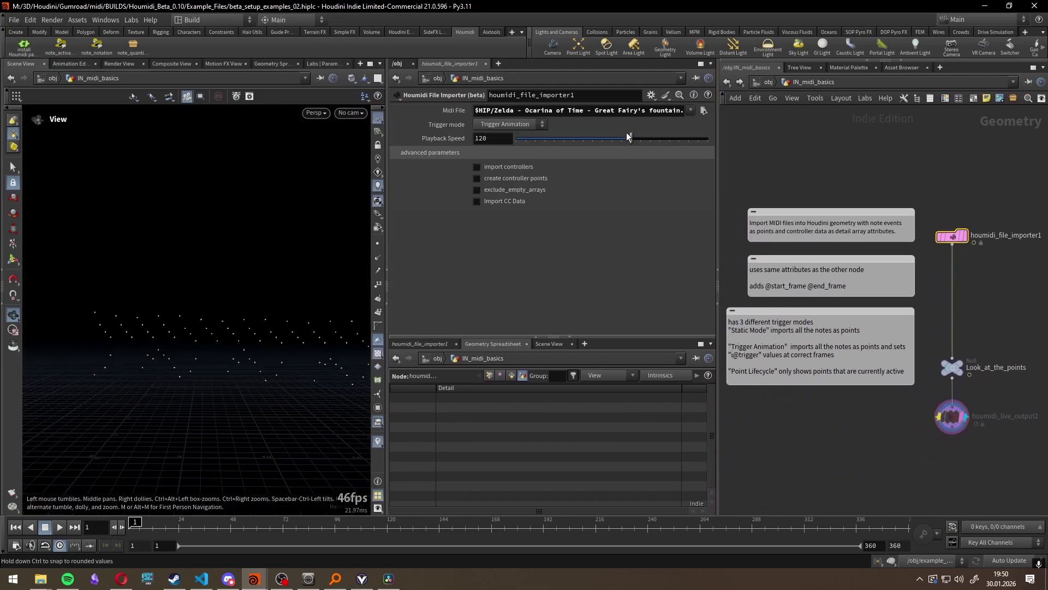
pyautogui.doubleClick(661, 114)
pyautogui.press('Escape')
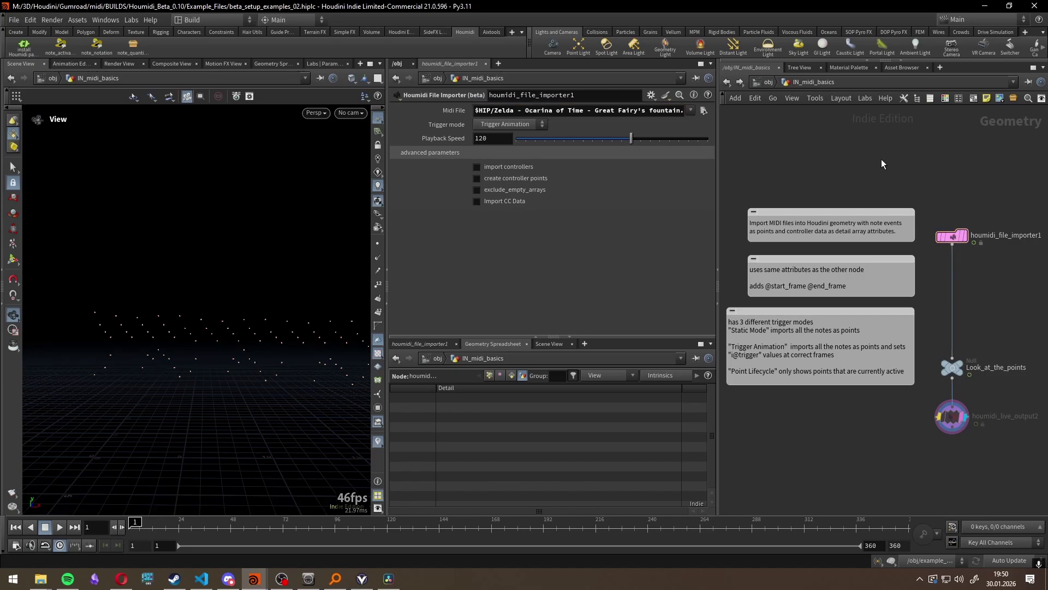
pyautogui.middleClick(952, 236)
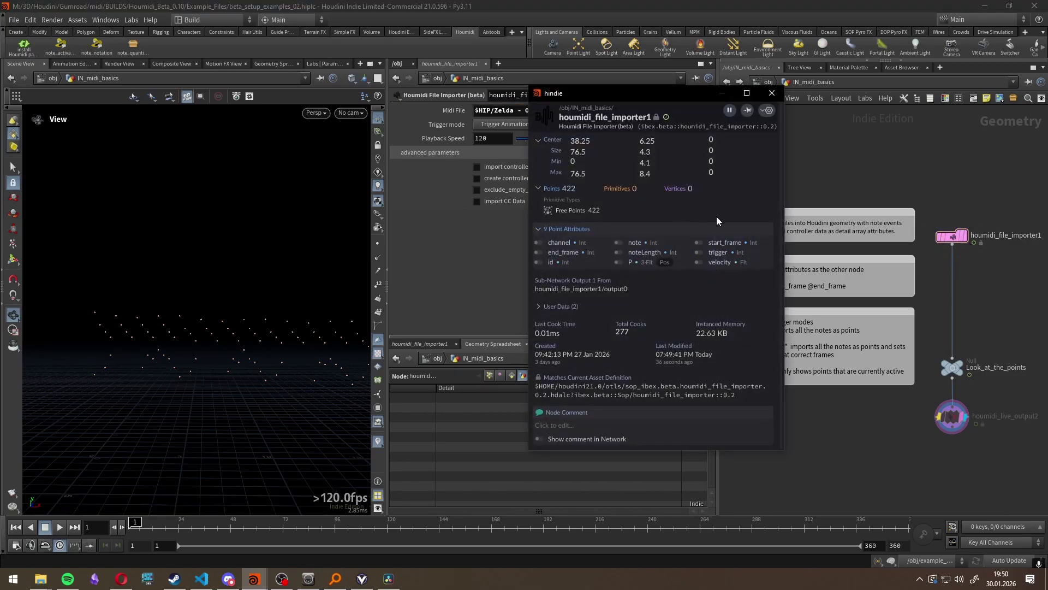
pyautogui.click(618, 243)
pyautogui.click(618, 243)
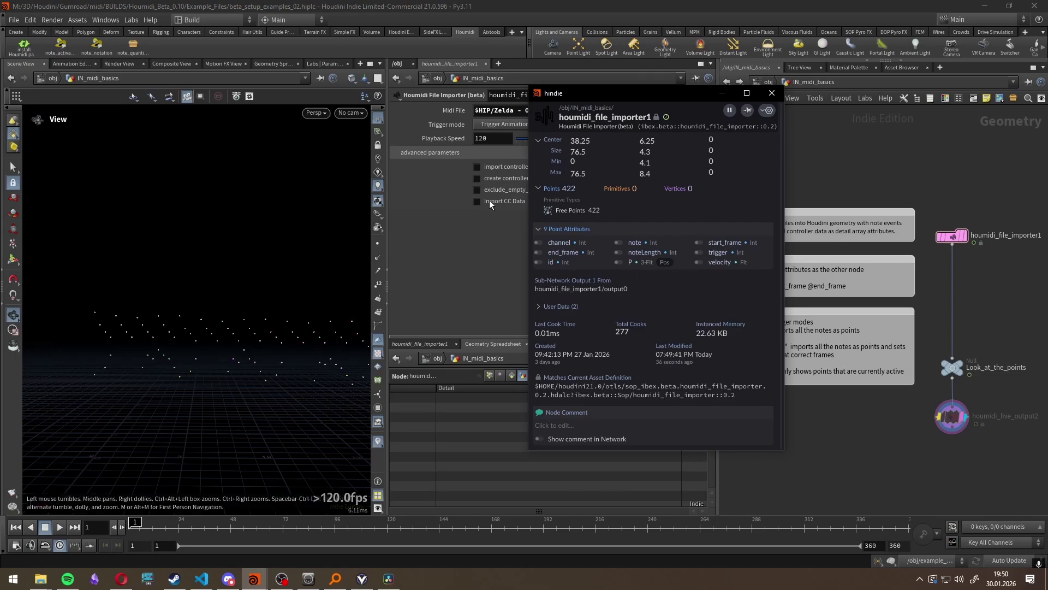
pyautogui.click(538, 252)
pyautogui.click(538, 253)
pyautogui.click(994, 271)
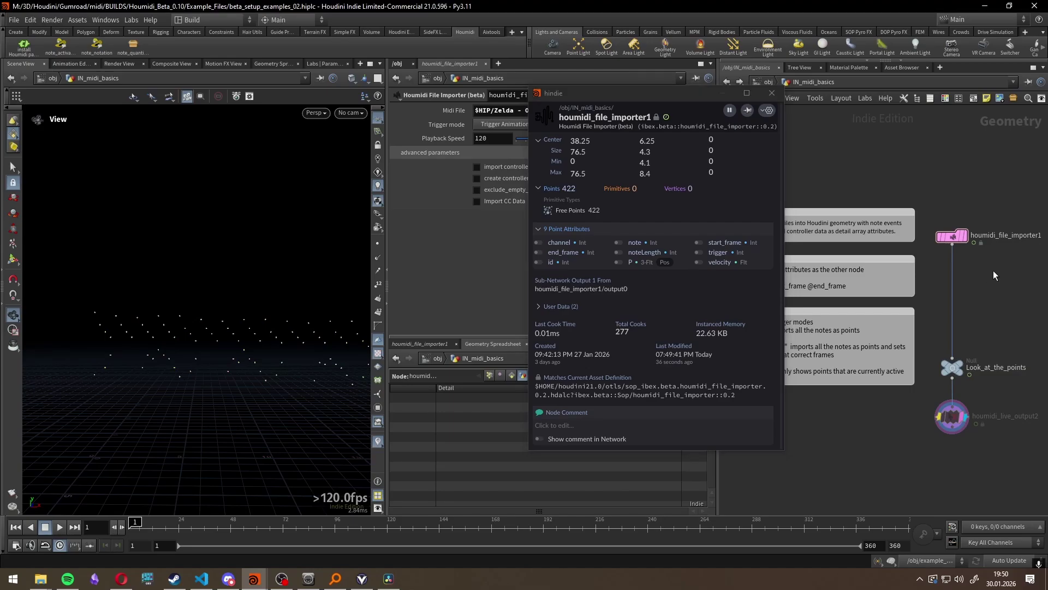
# Set the importer's trigger mode to Static Mode and check its point attributes in the node info
pyautogui.click(506, 125)
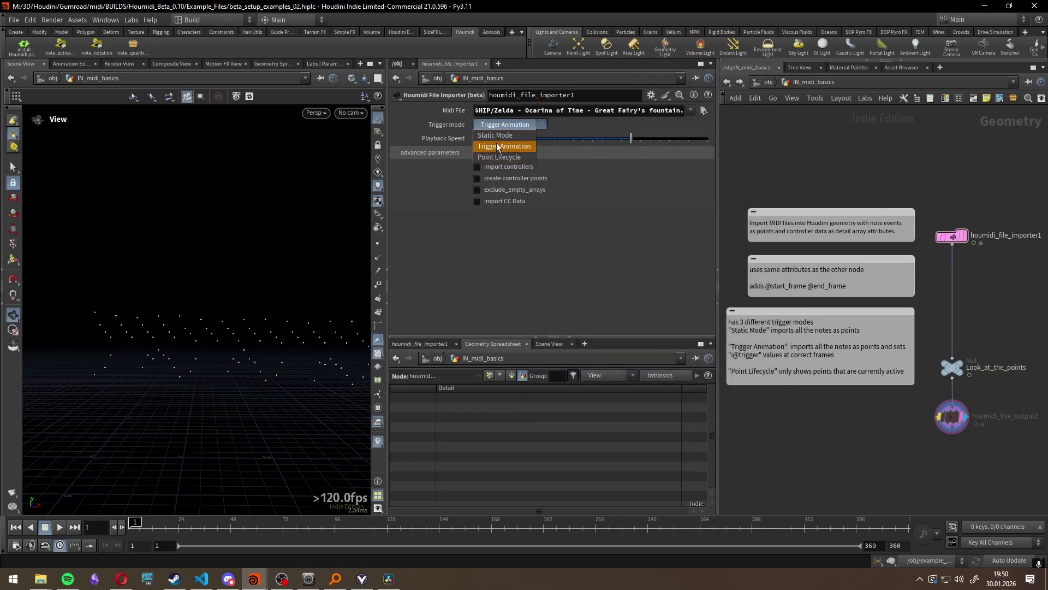
pyautogui.click(497, 136)
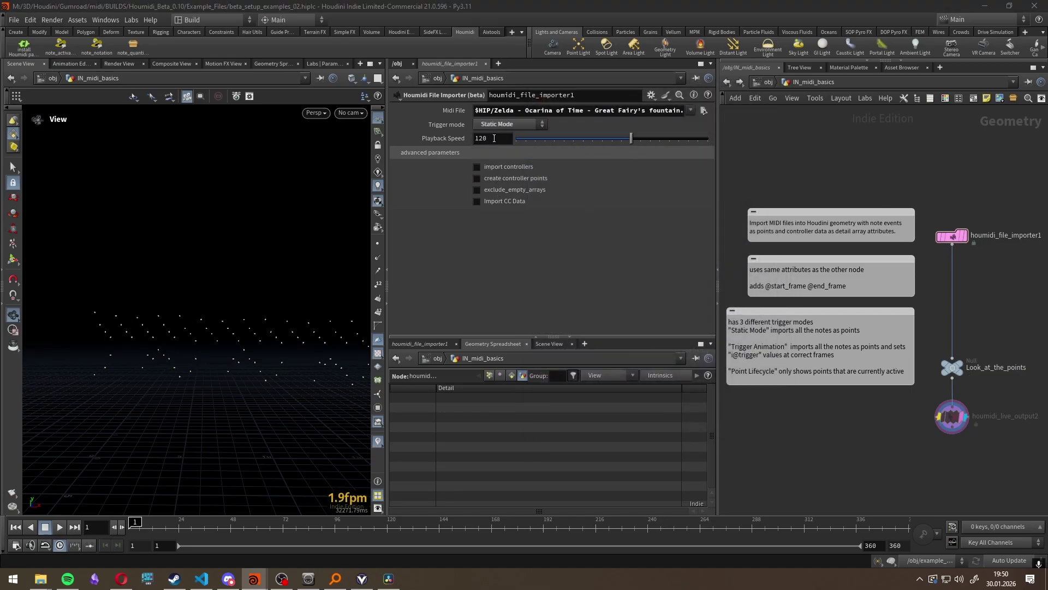
pyautogui.middleClick(952, 240)
pyautogui.hotkey('ctrl', 'o')
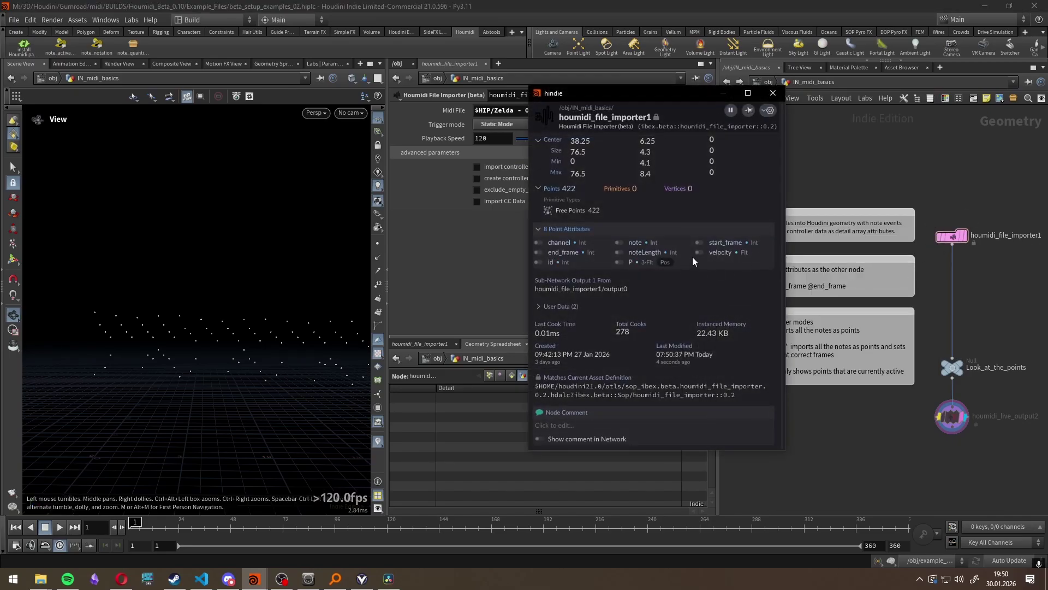
pyautogui.click(772, 93)
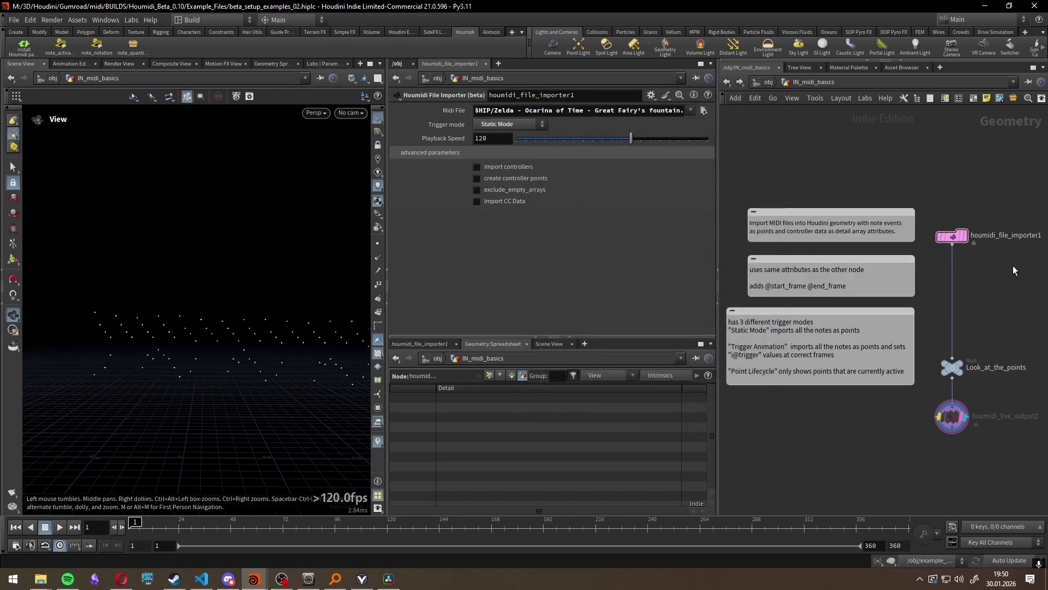
# Set the importer's trigger mode to Trigger Animation, visualize its trigger attribute, and scrub to frame 19
pyautogui.click(518, 126)
pyautogui.click(516, 144)
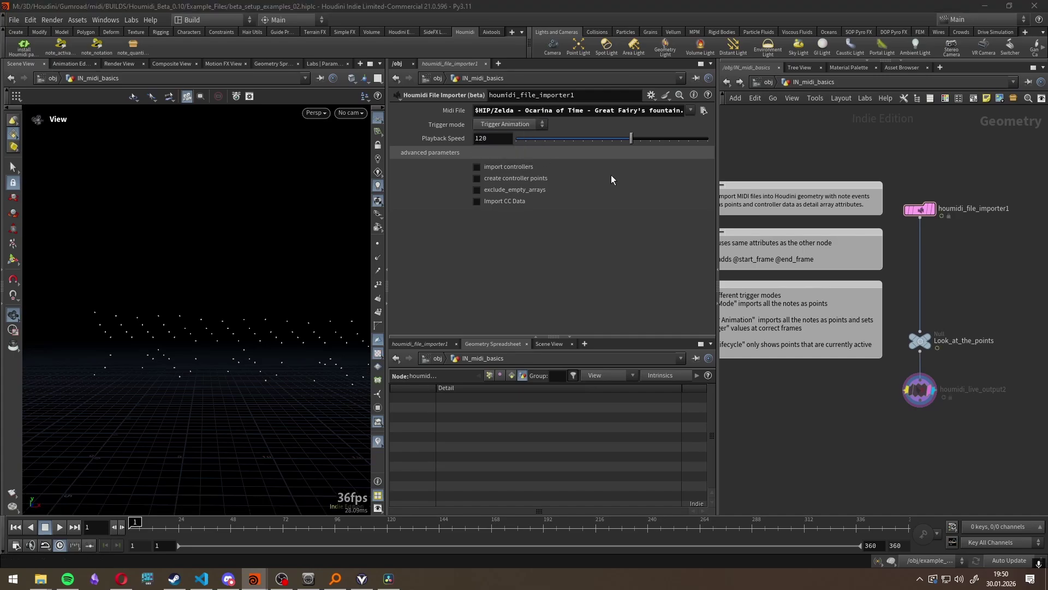
pyautogui.middleClick(919, 208)
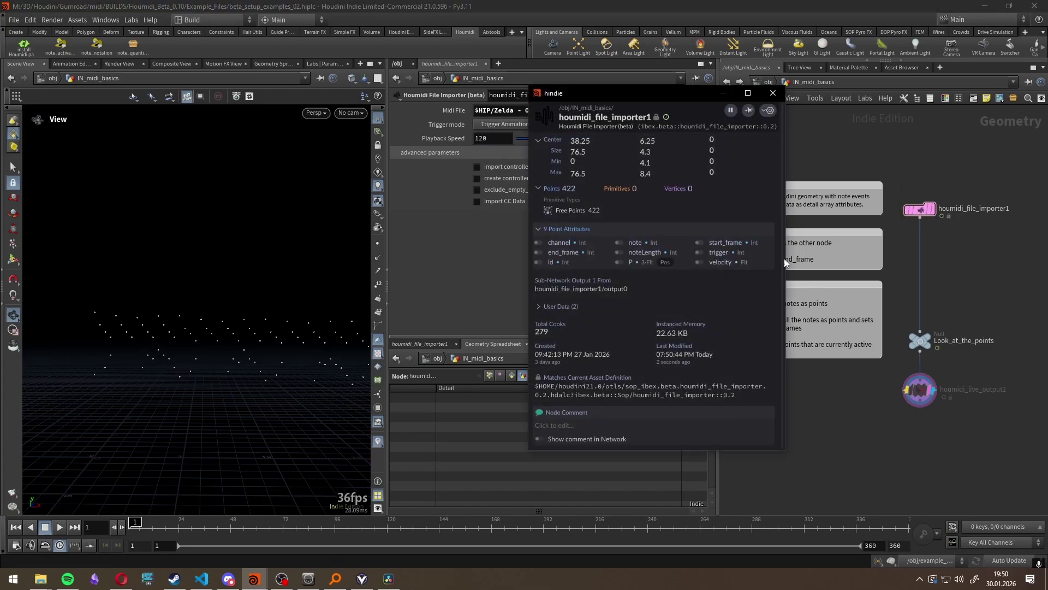
pyautogui.click(699, 252)
pyautogui.click(222, 359)
pyautogui.moveTo(134, 522); pyautogui.dragTo(168, 524)
pyautogui.middleClick(920, 209)
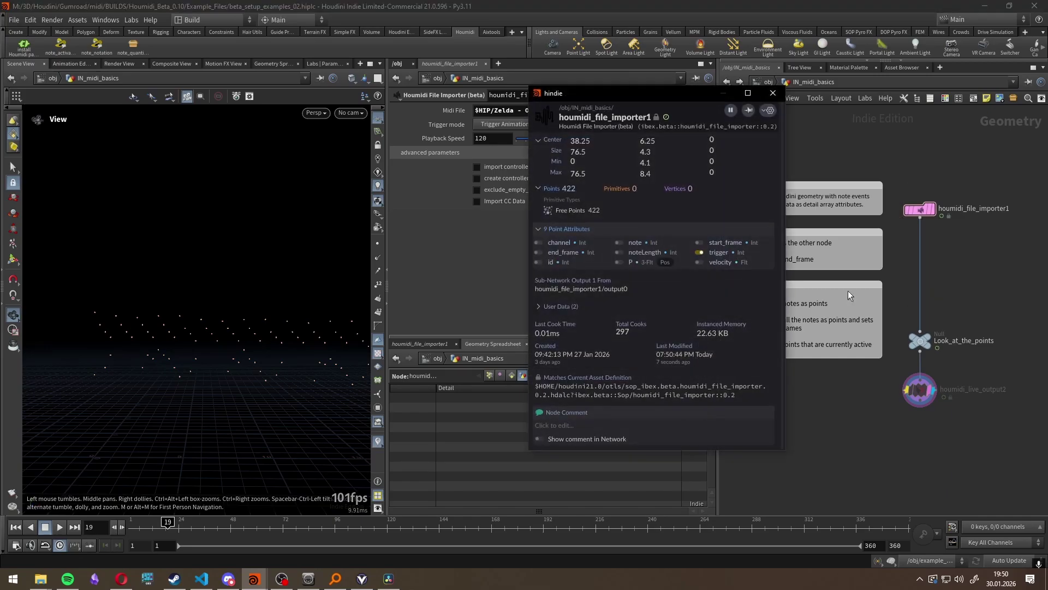
pyautogui.click(698, 252)
# Scrub the timeline to frame 36 and examine the trigger coloring on the imported note points up close
pyautogui.moveTo(191, 358); pyautogui.dragTo(224, 391, button='middle')
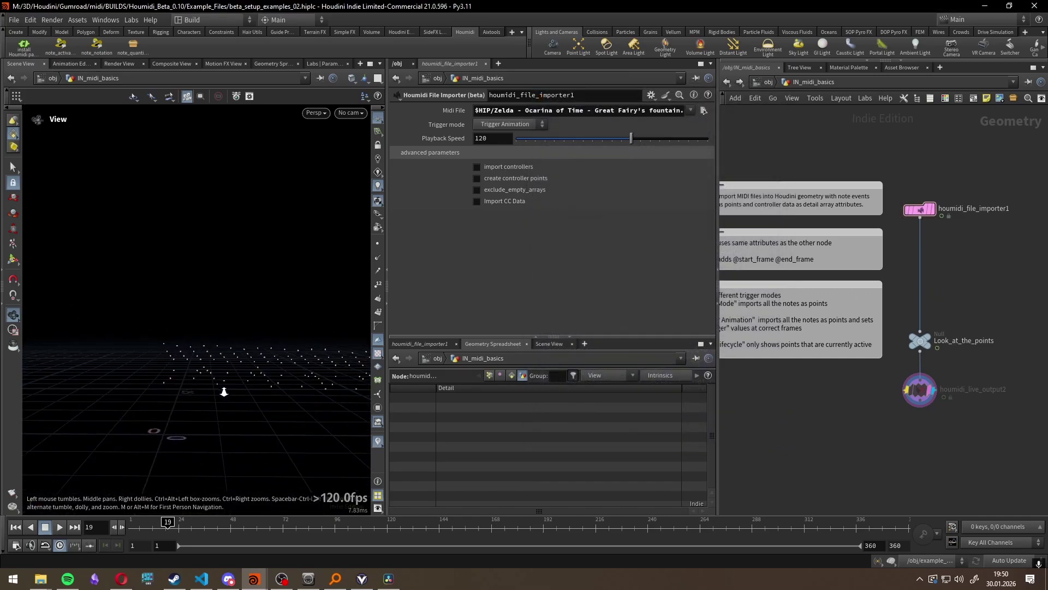
pyautogui.moveTo(224, 391); pyautogui.dragTo(205, 397, button='right')
pyautogui.moveTo(157, 522); pyautogui.dragTo(180, 523)
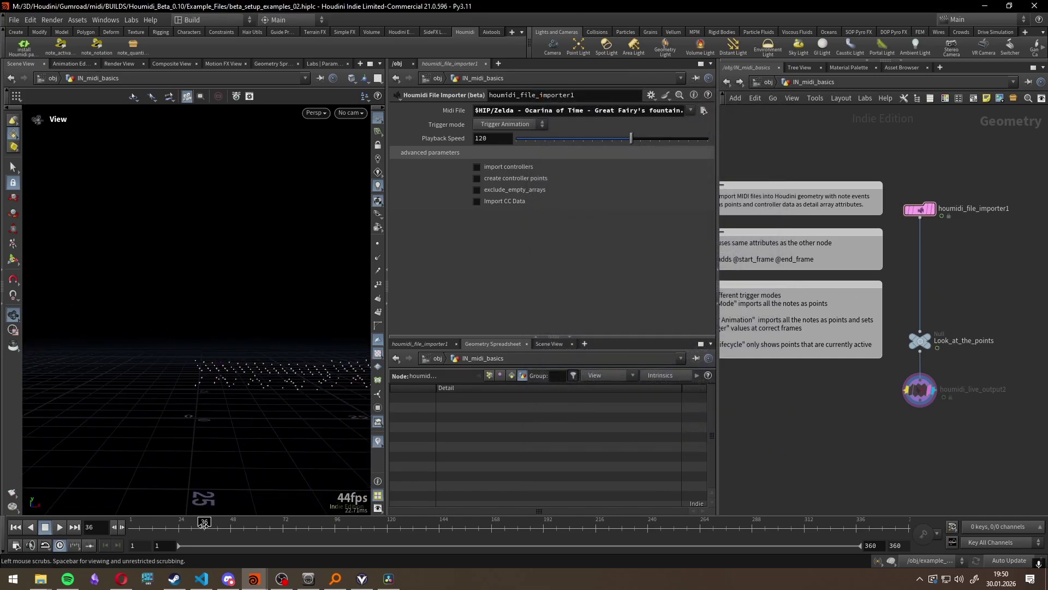
pyautogui.moveTo(222, 393); pyautogui.dragTo(241, 428, button='right')
pyautogui.moveTo(241, 428); pyautogui.dragTo(226, 392, button='middle')
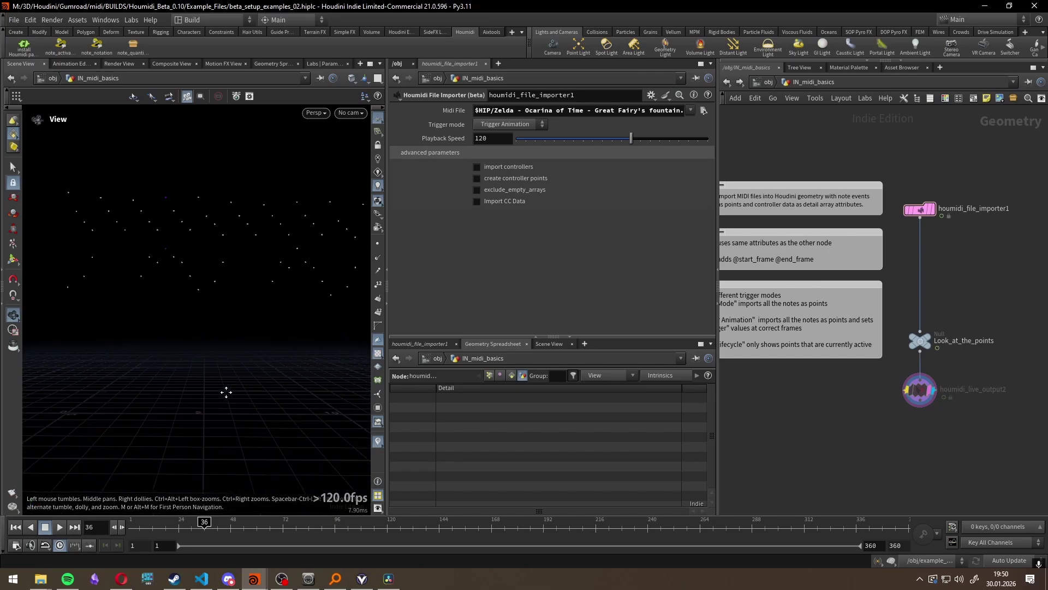
pyautogui.moveTo(226, 392); pyautogui.dragTo(271, 306, button='right')
pyautogui.moveTo(272, 306); pyautogui.dragTo(276, 303, button='middle')
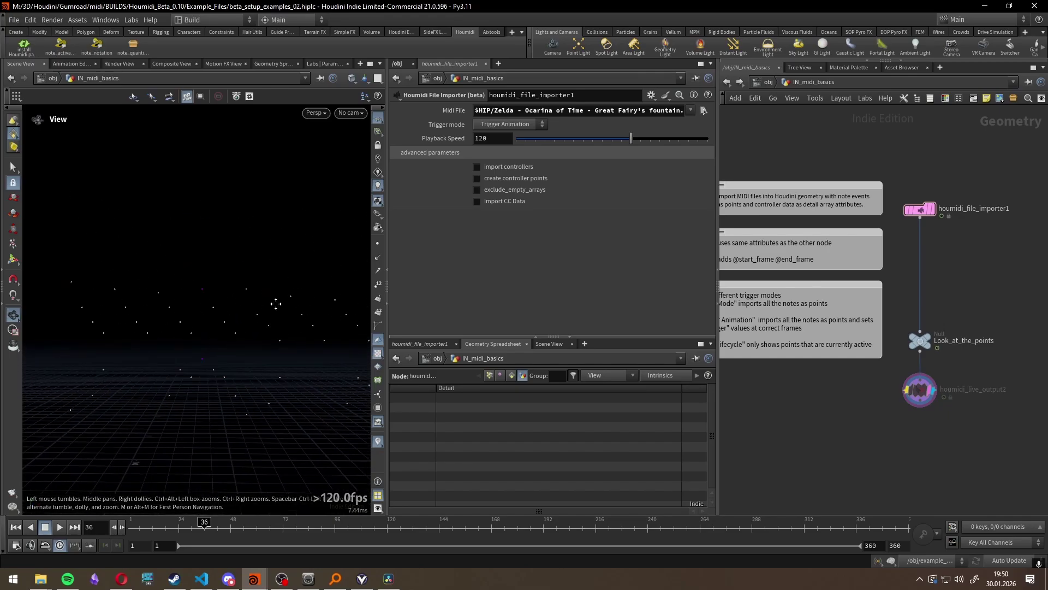
# Set the importer's trigger mode to Point Lifecycle and scrub the timeline between frames 36 and 57 to watch active notes
pyautogui.click(496, 124)
pyautogui.click(505, 155)
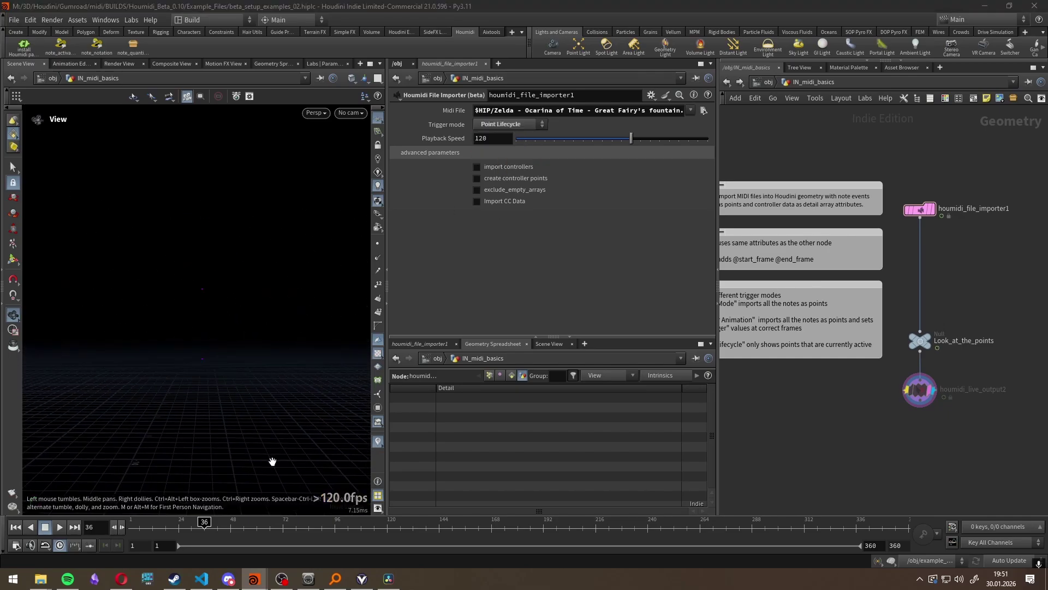
pyautogui.click(213, 522)
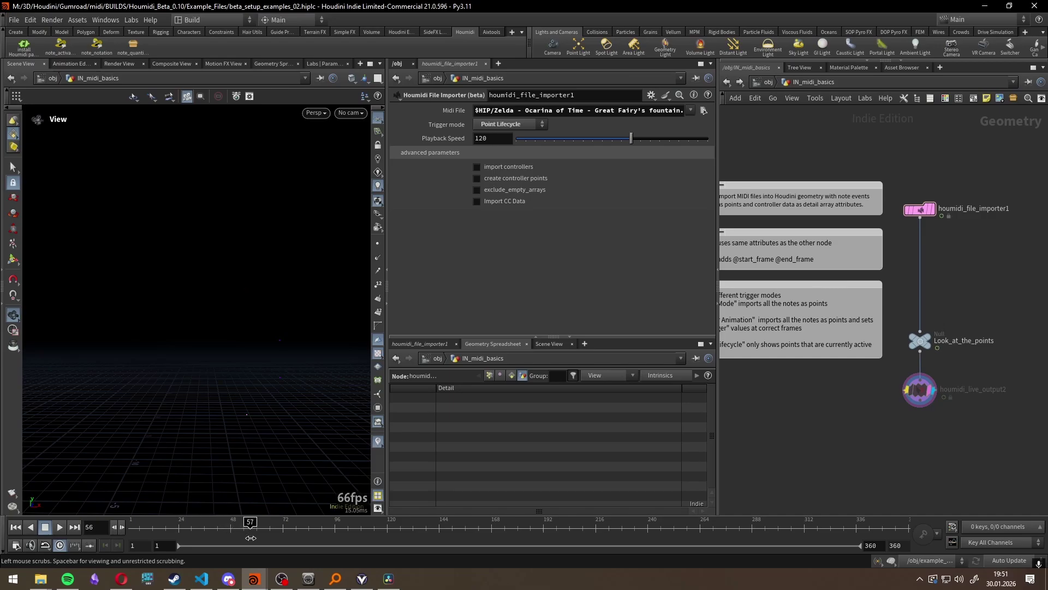
pyautogui.moveTo(251, 538)
pyautogui.mouseDown()
pyautogui.moveTo(293, 541)
pyautogui.moveTo(163, 535)
pyautogui.moveTo(207, 533)
pyautogui.mouseUp()
# Switch the importer back to Trigger Animation and check the node's time-dependency marker and info
pyautogui.scroll(5, 899, 259)
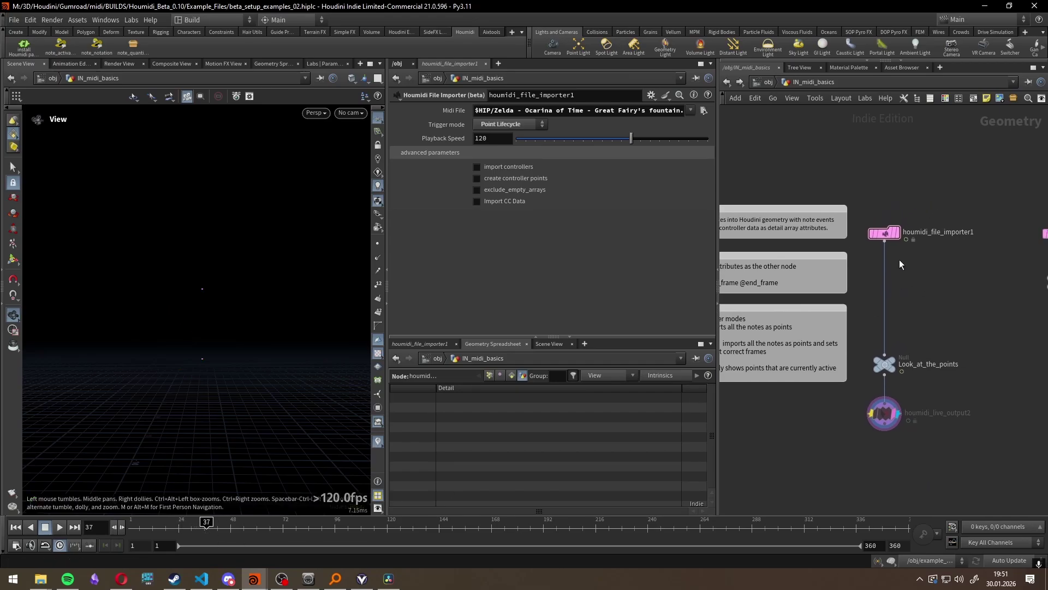
pyautogui.scroll(3, 873, 240)
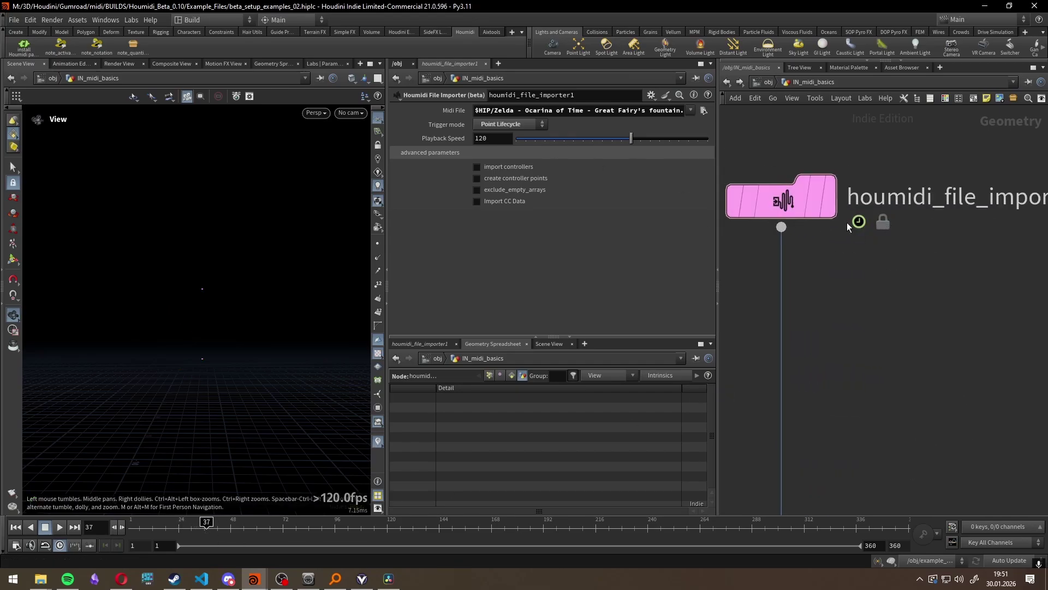
pyautogui.click(512, 146)
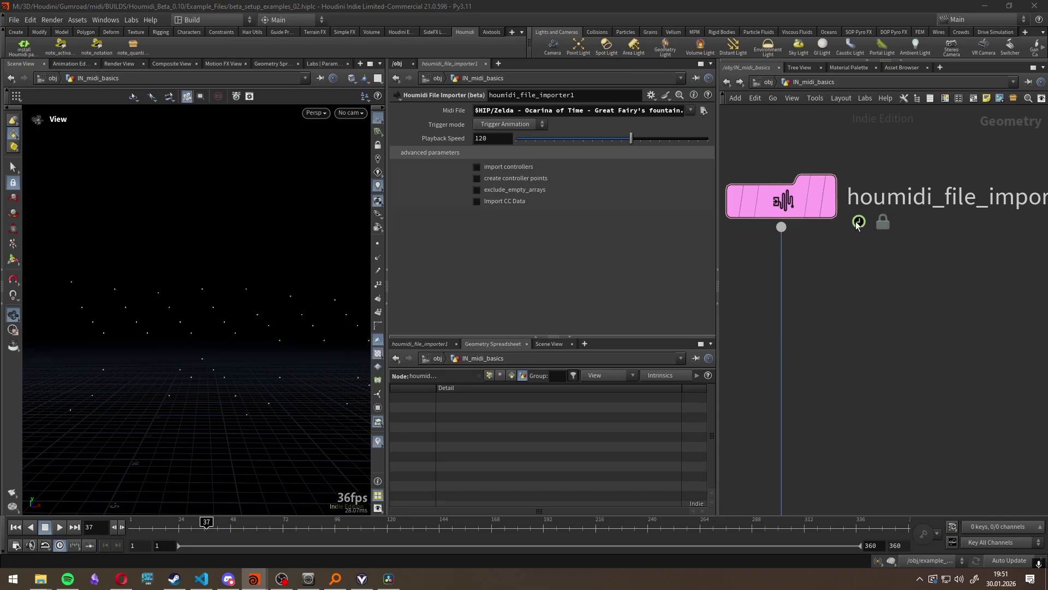
pyautogui.middleClick(781, 192)
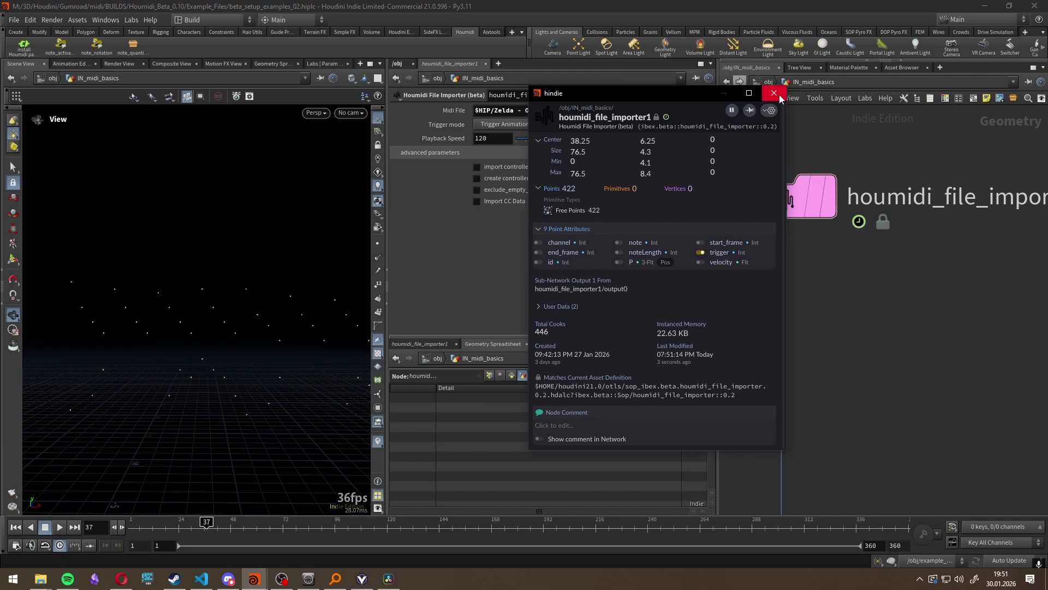
pyautogui.click(775, 92)
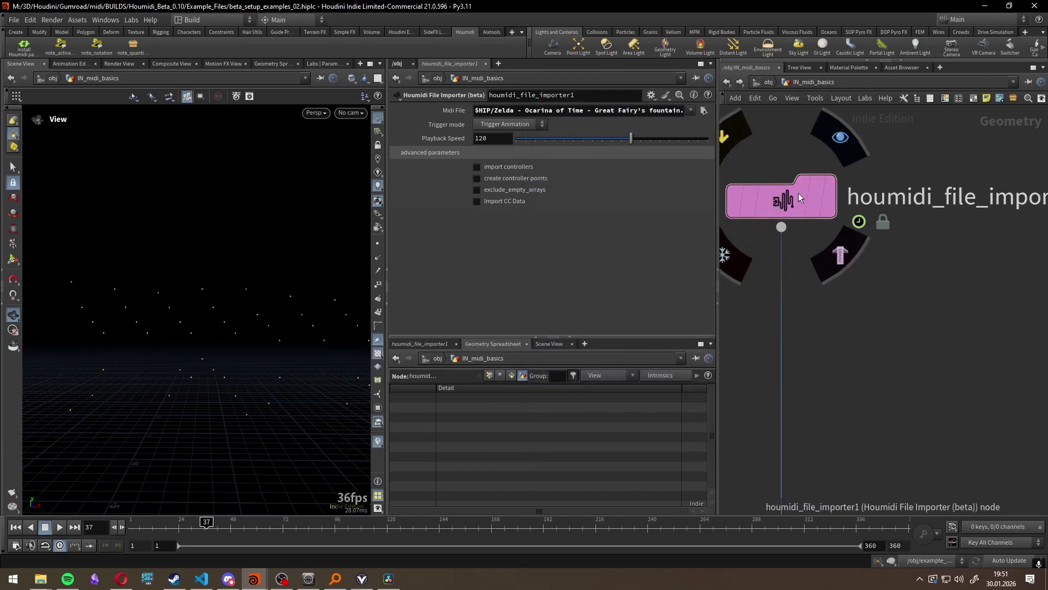
# Set houmidi_file_importer1's trigger mode to Static Mode and look over the imported points and the surrounding network
pyautogui.click(519, 124)
pyautogui.click(499, 134)
pyautogui.moveTo(306, 324); pyautogui.dragTo(118, 372, button='middle')
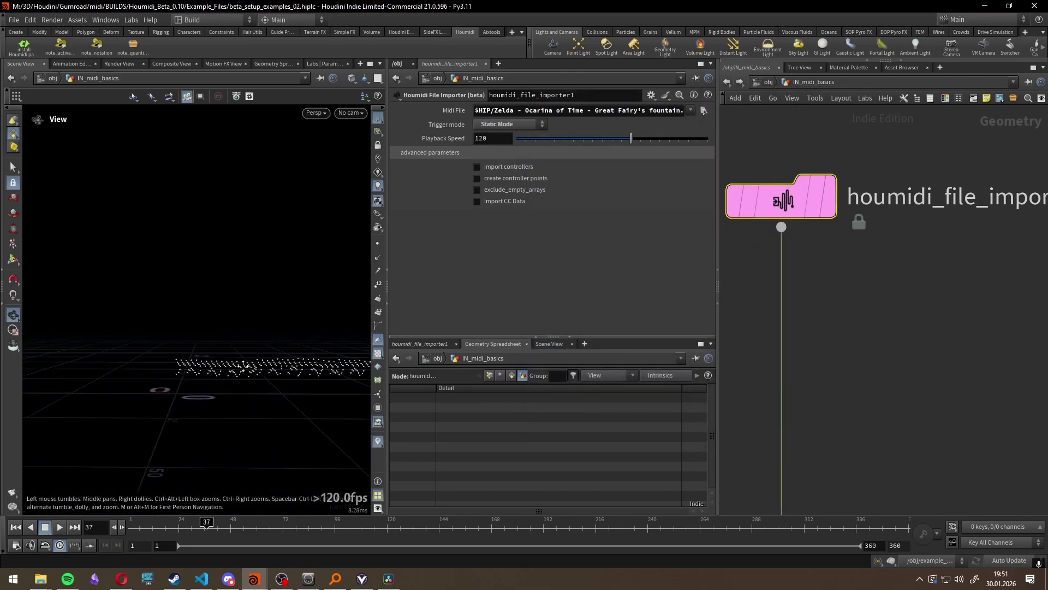
pyautogui.scroll(-10, 851, 296)
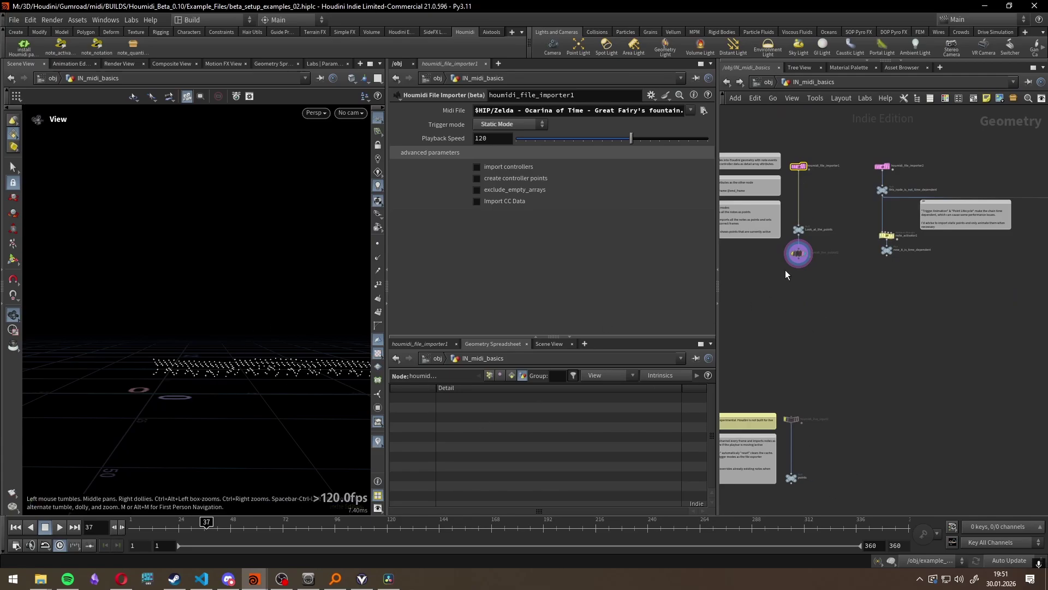
# Display note_activator1 in the second importer's branch and look over its trigger mode settings
pyautogui.scroll(5, 777, 176)
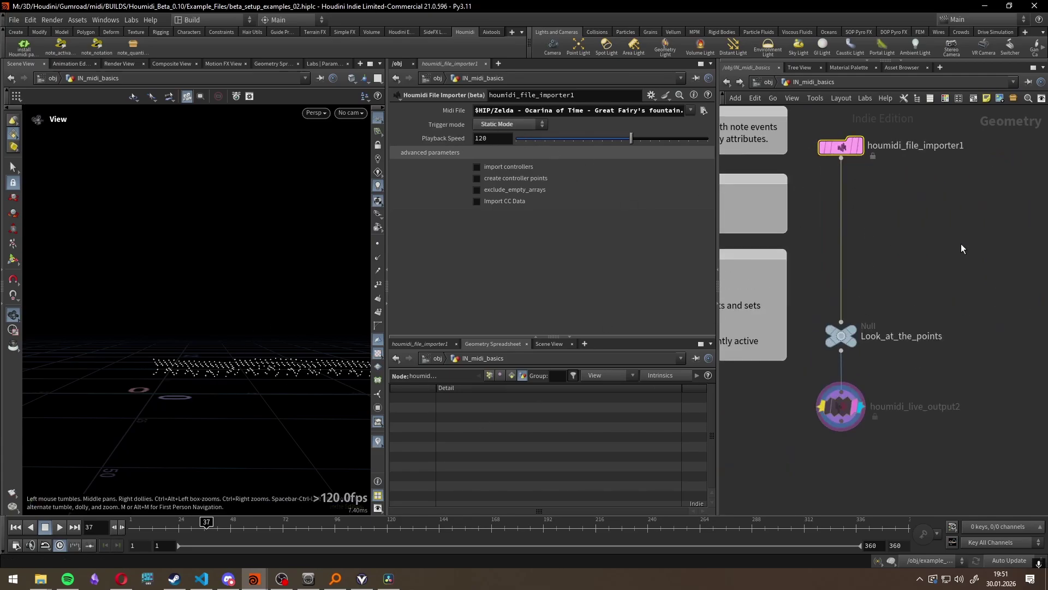
pyautogui.moveTo(983, 252); pyautogui.dragTo(765, 239, button='middle')
pyautogui.moveTo(965, 273); pyautogui.dragTo(939, 243, button='middle')
pyautogui.scroll(2, 872, 294)
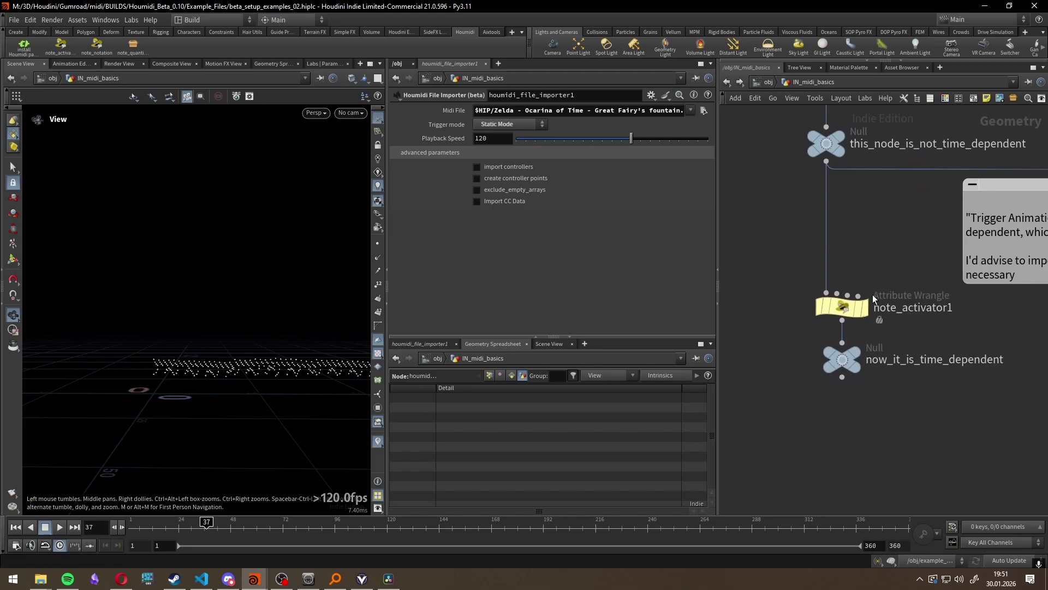
pyautogui.click(833, 306)
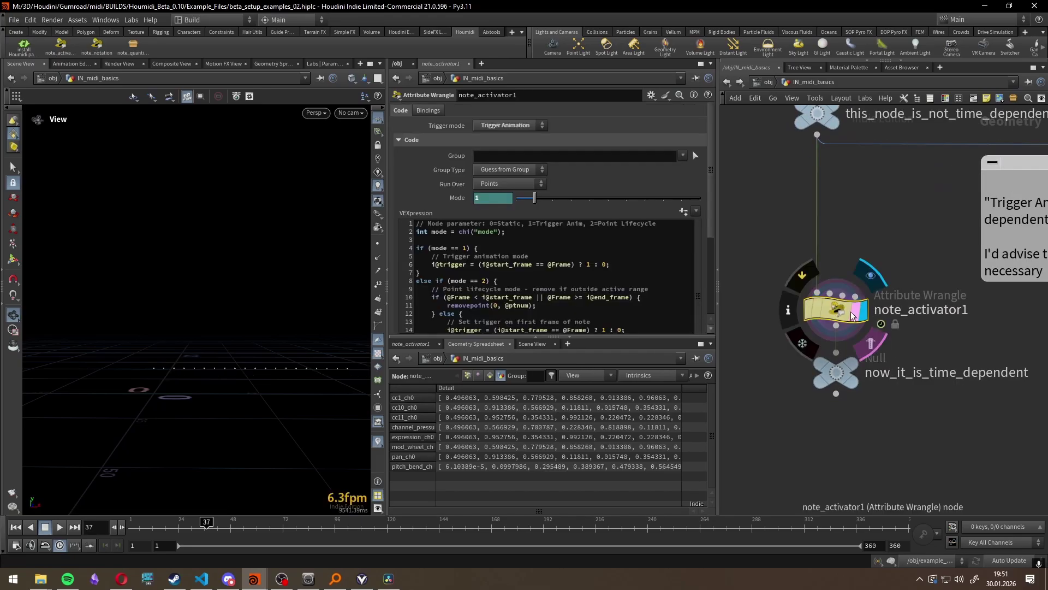
pyautogui.click(507, 130)
pyautogui.click(477, 198)
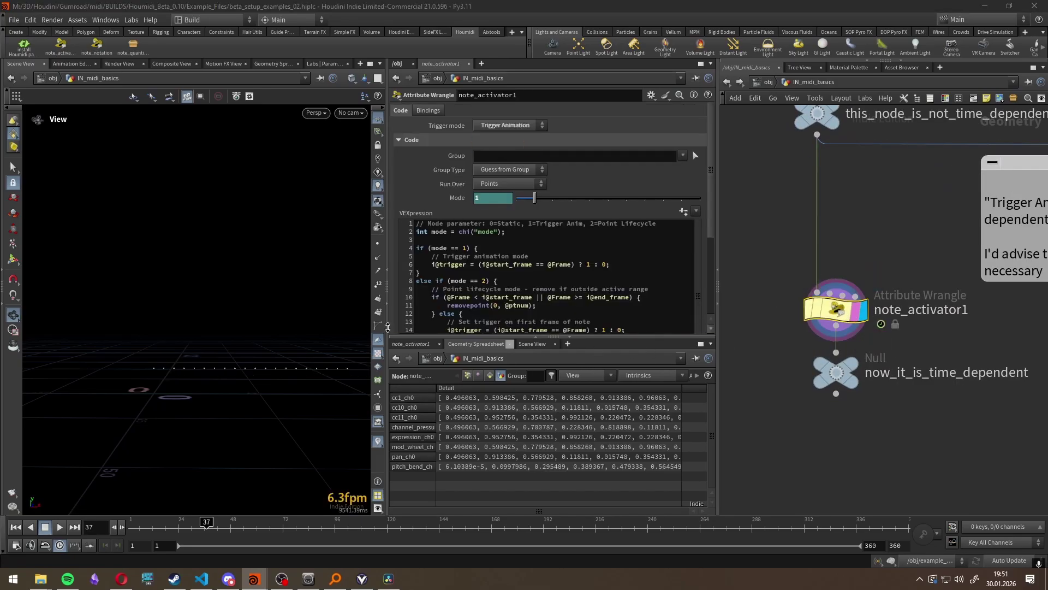
# Wire houmidi_file_importer1's output into note_activator1's first input
pyautogui.scroll(-4, 840, 250)
pyautogui.moveTo(840, 251); pyautogui.dragTo(957, 280, button='middle')
pyautogui.moveTo(804, 194); pyautogui.dragTo(945, 292)
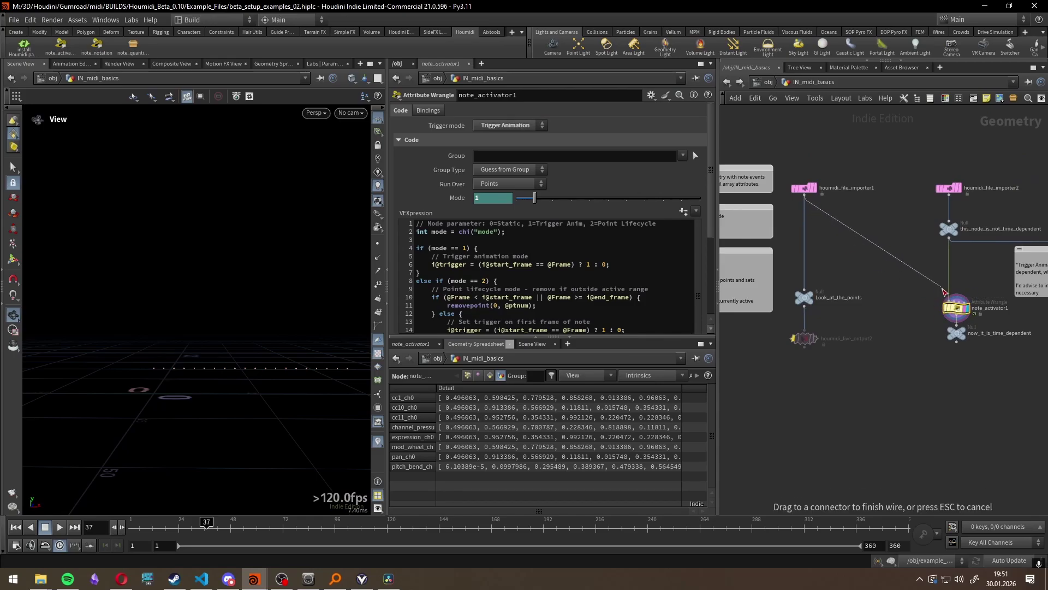
pyautogui.click(941, 291)
pyautogui.hotkey('ctrl', 'z')
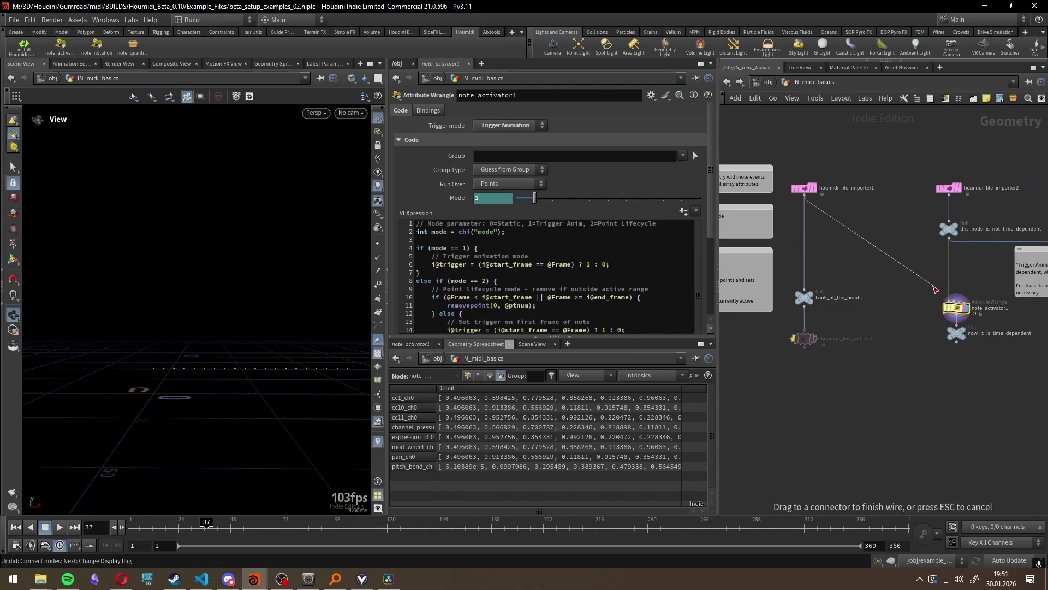
pyautogui.click(947, 296)
pyautogui.scroll(4, 900, 299)
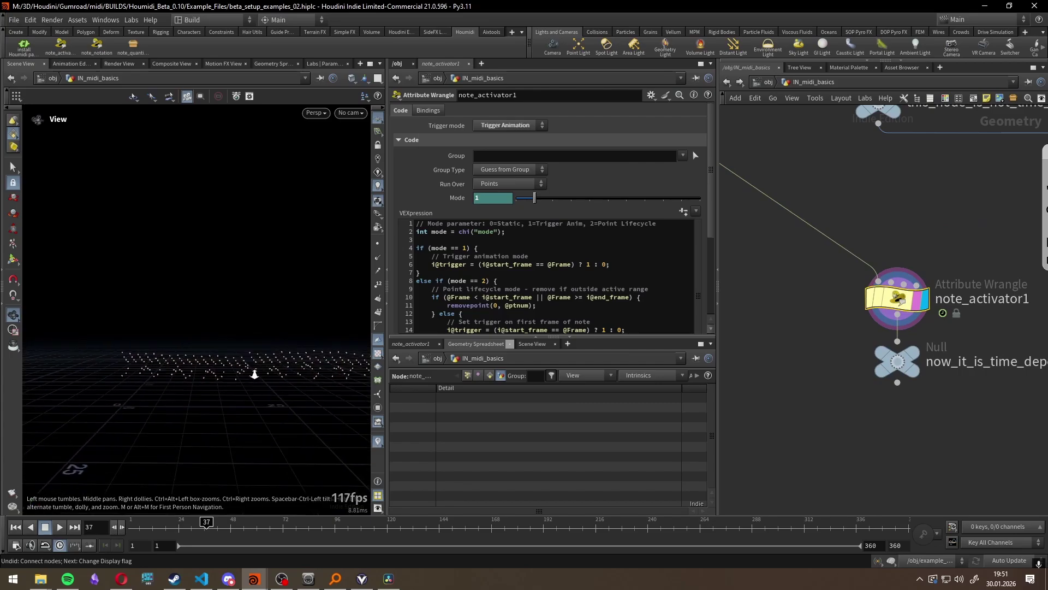
# Scrub the timeline to frame 54 and examine the triggered points and note_activator1's time-dependency marker
pyautogui.moveTo(192, 528); pyautogui.dragTo(242, 531)
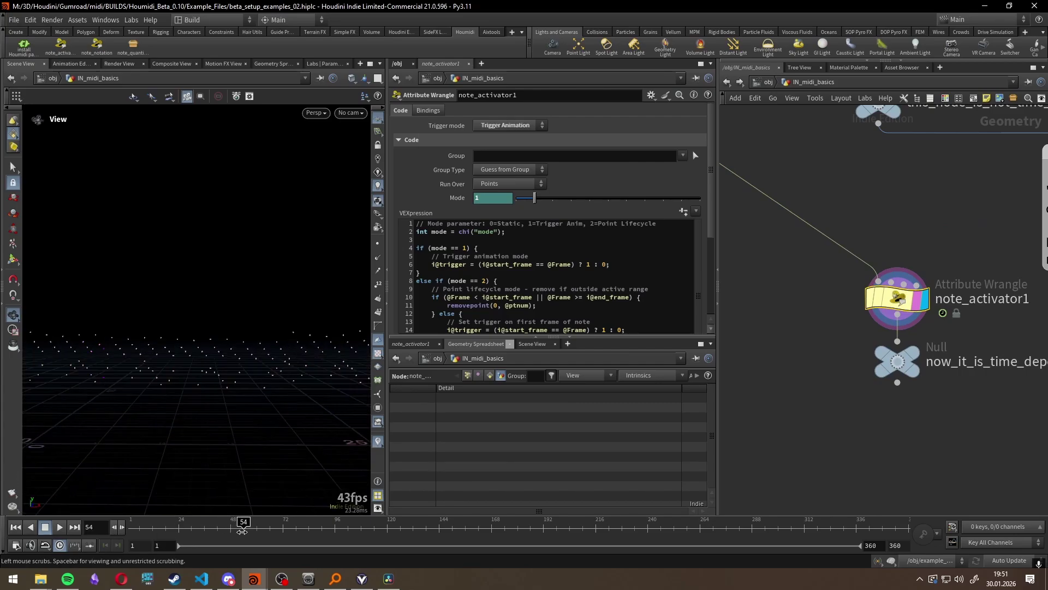
pyautogui.scroll(5, 100, 377)
pyautogui.moveTo(118, 366); pyautogui.dragTo(137, 368, button='middle')
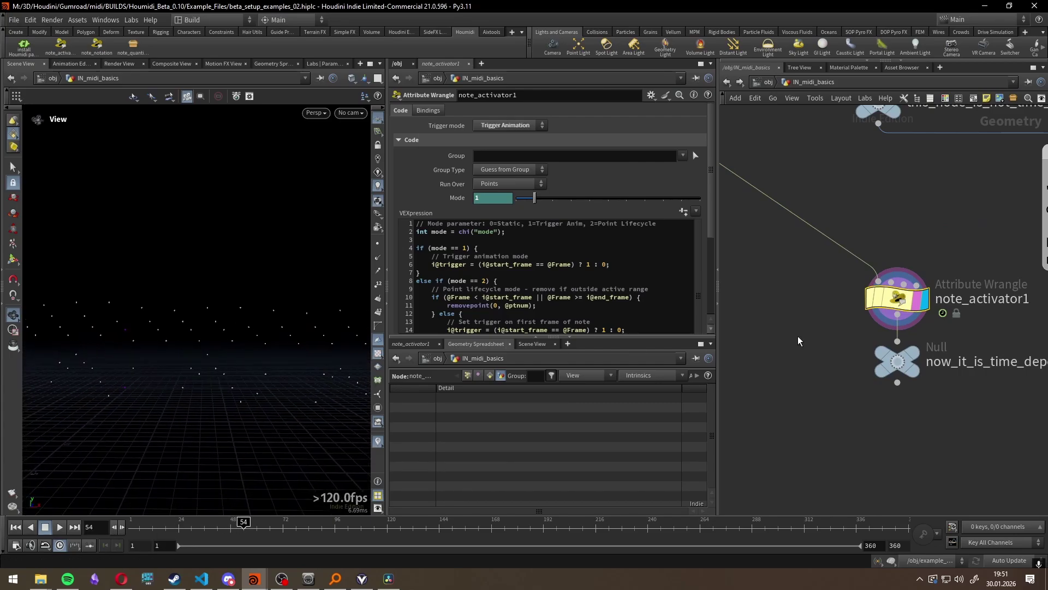
pyautogui.scroll(-5, 808, 344)
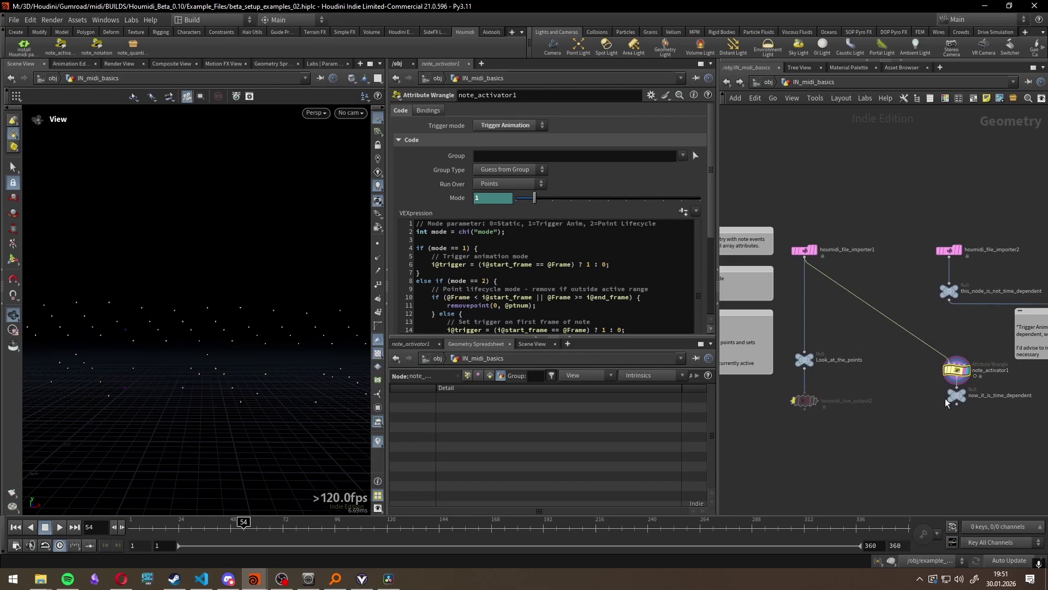
pyautogui.scroll(4, 874, 323)
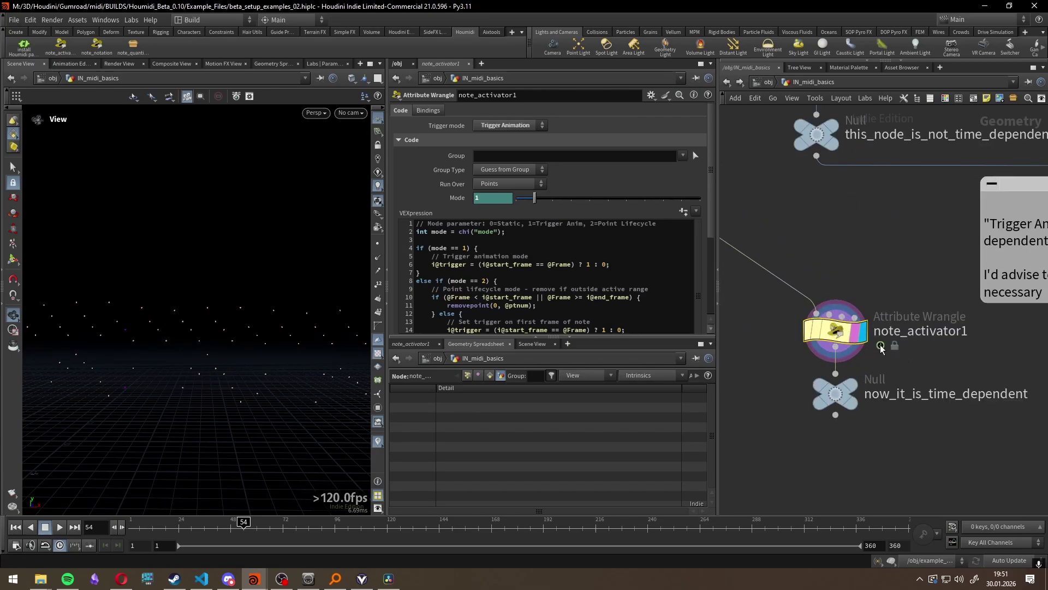
# Set note_activator1's trigger mode to Point lifecycle and scrub the timeline to frame 63
pyautogui.click(501, 127)
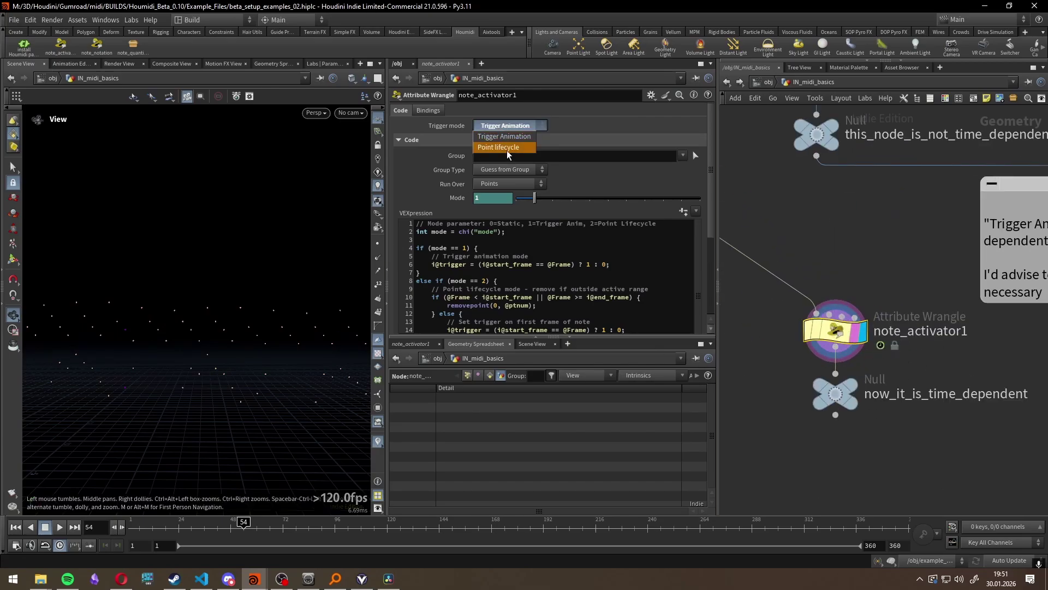
pyautogui.click(501, 147)
# Look at the activate_notetrigger wrangle's code inside houmidi_file_importer1 and return to the IN_midi_basics network
pyautogui.scroll(-4, 885, 289)
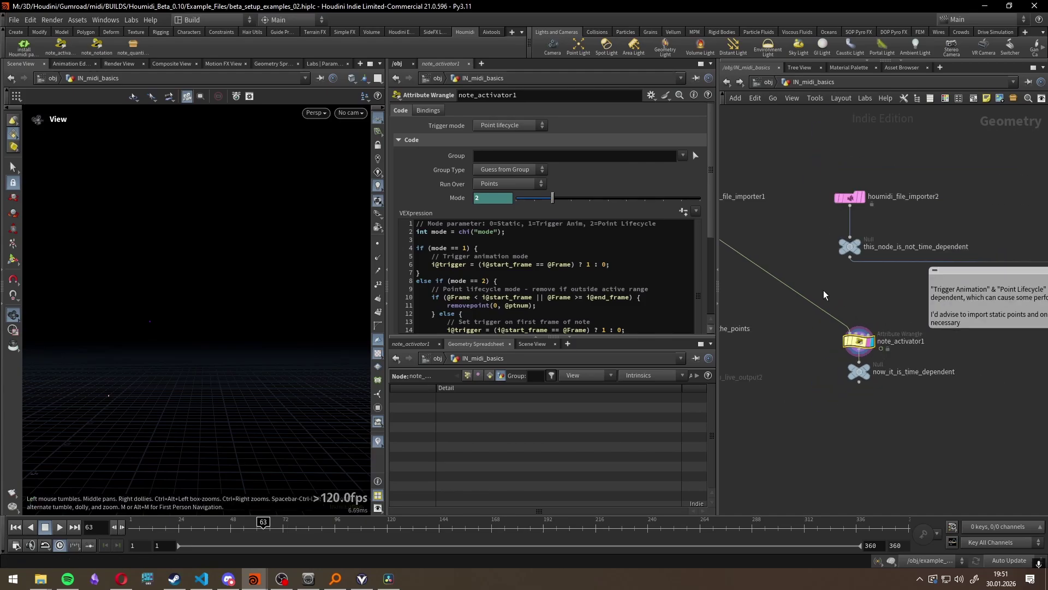
pyautogui.doubleClick(813, 263)
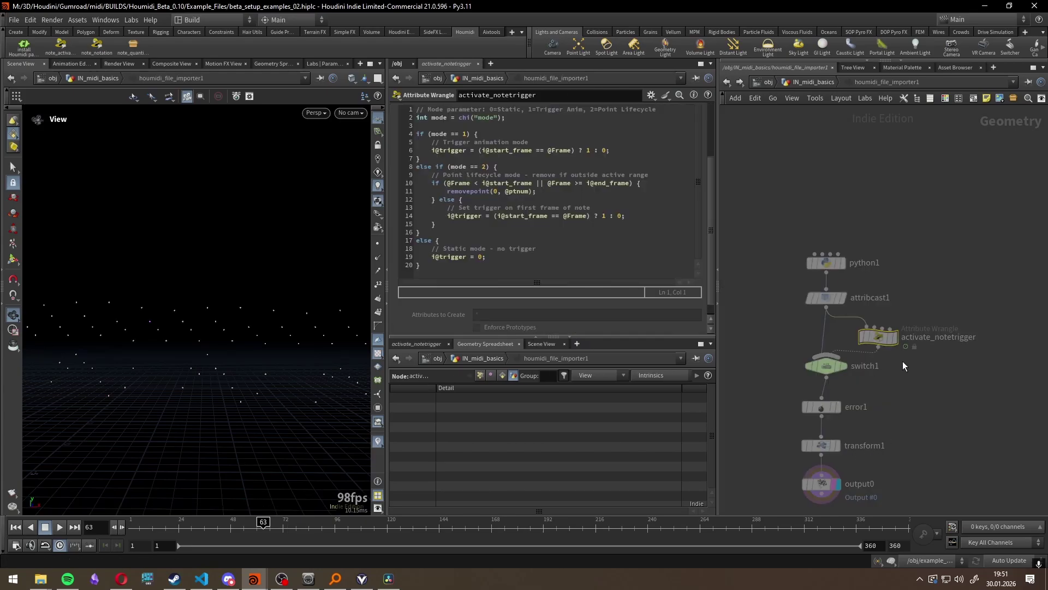
pyautogui.click(736, 84)
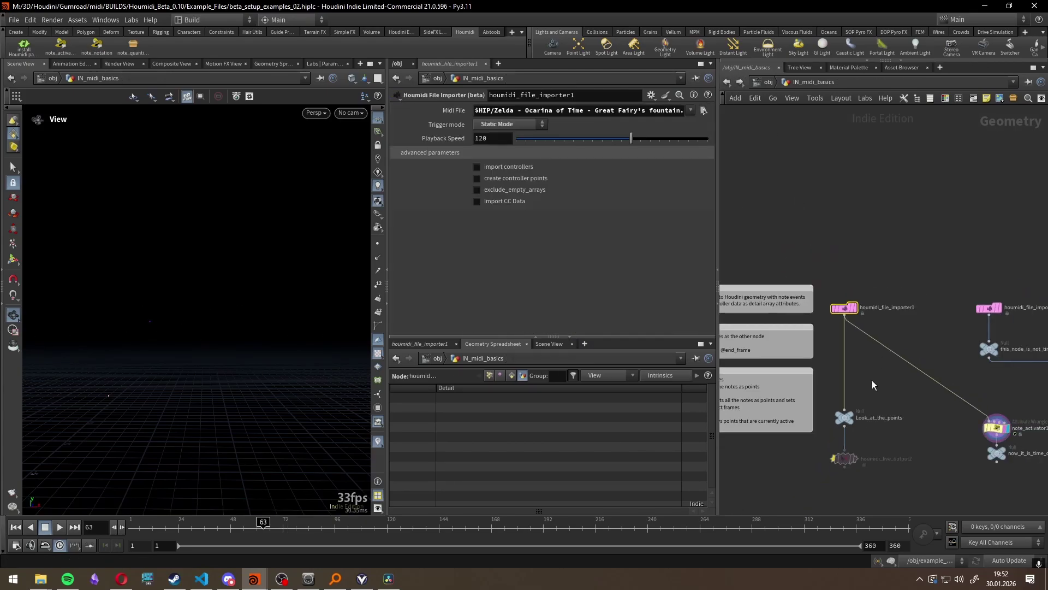
# Activate and display houmidi_live_output2 and play the timeline from frame 1 to about frame 78
pyautogui.scroll(3, 895, 355)
pyautogui.click(869, 325)
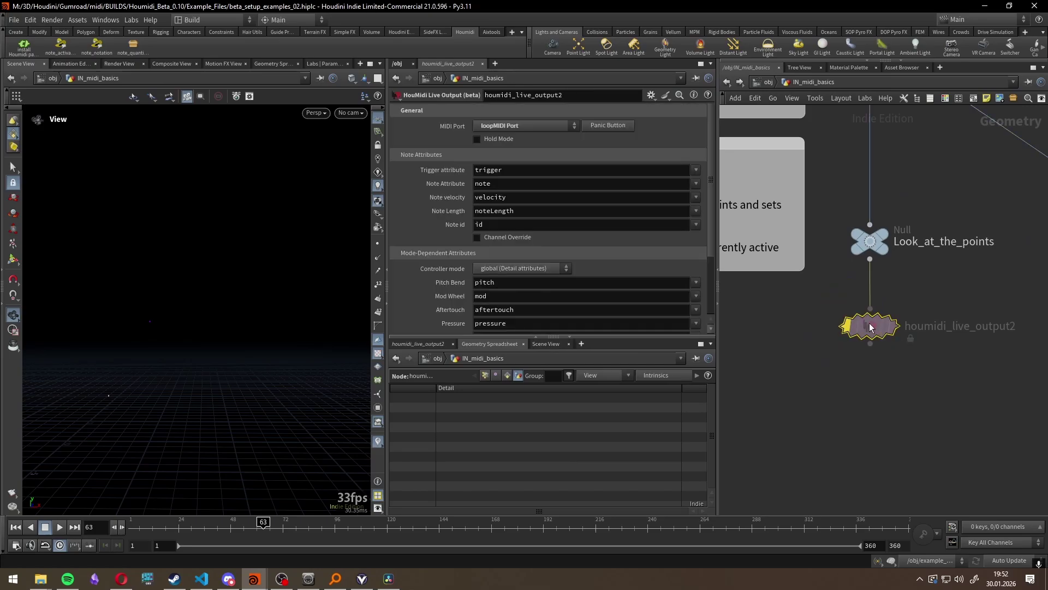
pyautogui.click(16, 526)
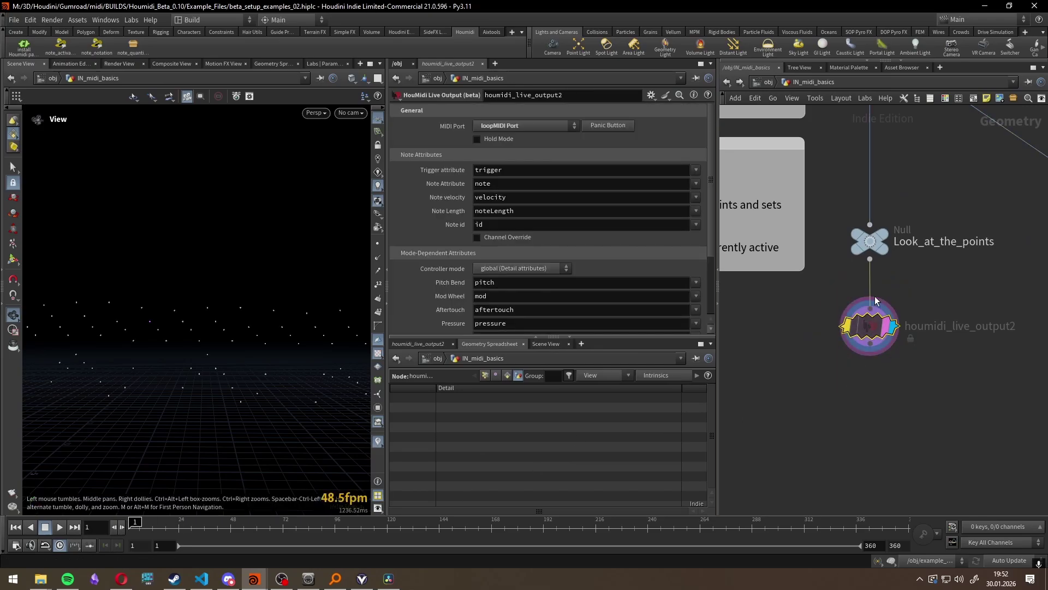
pyautogui.moveTo(218, 379)
pyautogui.mouseDown(button='right')
pyautogui.moveTo(168, 391)
pyautogui.moveTo(207, 385)
pyautogui.mouseUp(button='right')
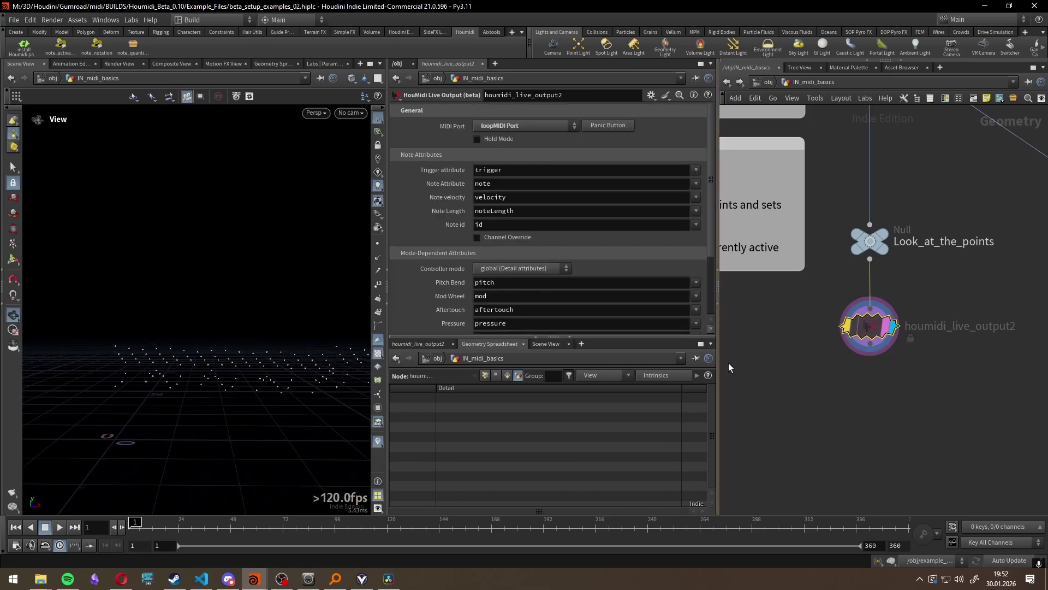
pyautogui.moveTo(847, 330)
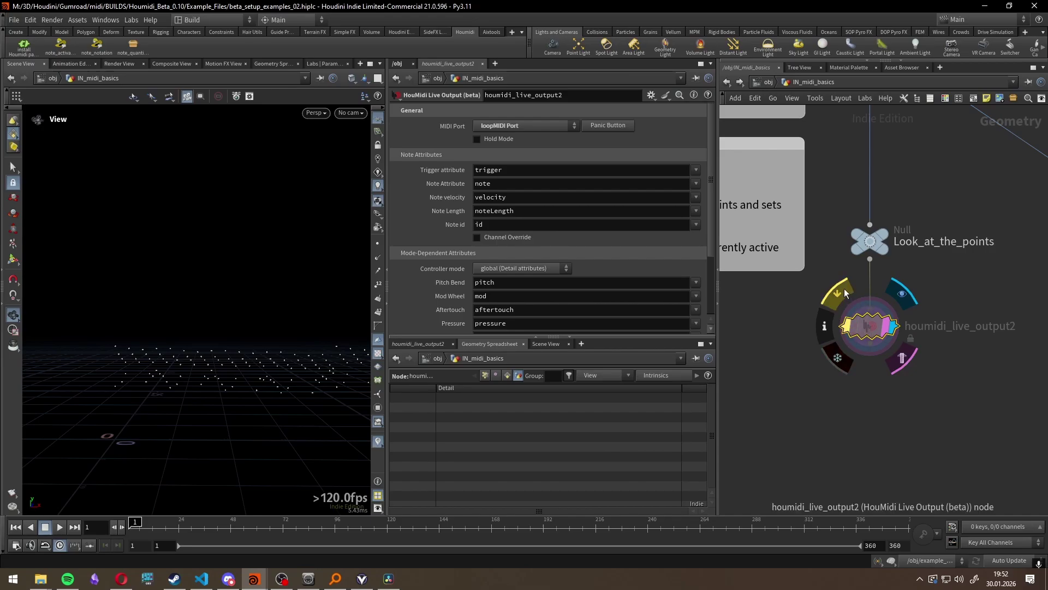
pyautogui.click(60, 528)
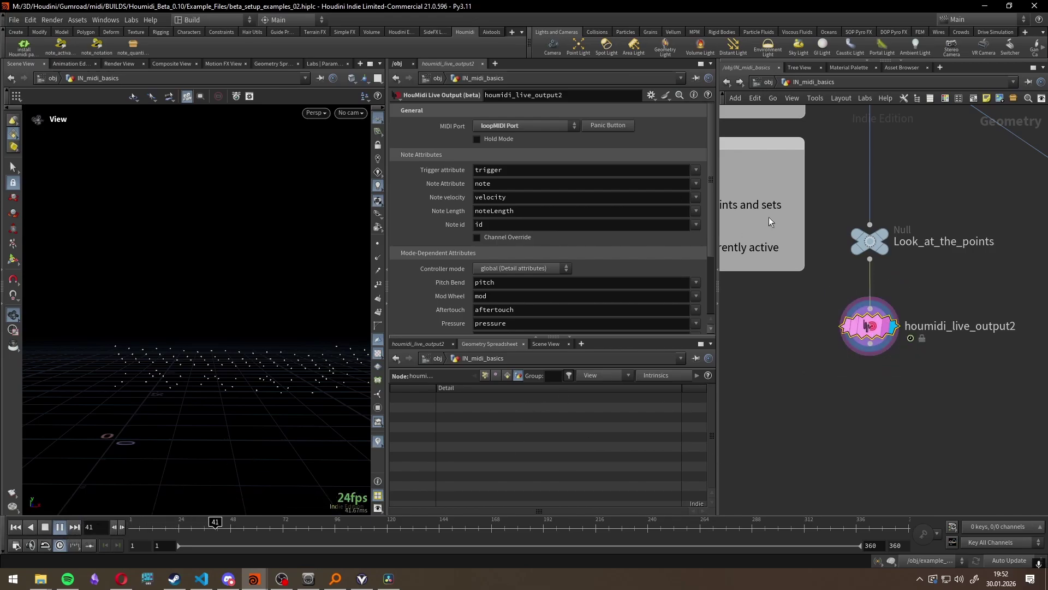
pyautogui.click(45, 528)
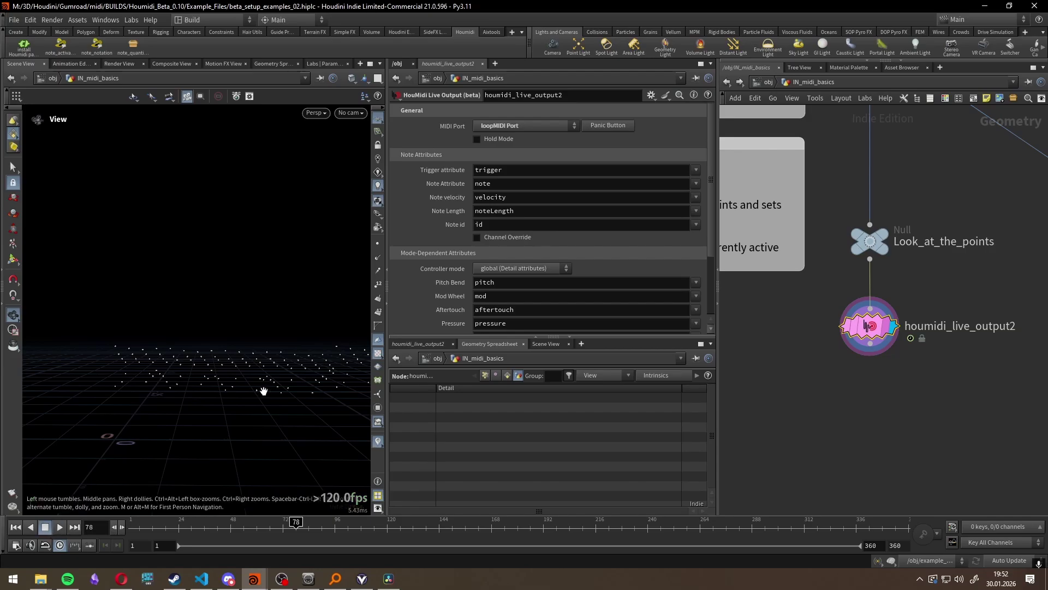
# Set houmidi_file_importer1's trigger mode to Trigger Animation
pyautogui.moveTo(264, 391); pyautogui.dragTo(198, 391)
pyautogui.scroll(-3, 907, 219)
pyautogui.moveTo(906, 180); pyautogui.dragTo(911, 260, button='middle')
pyautogui.scroll(2, 900, 202)
pyautogui.click(890, 174)
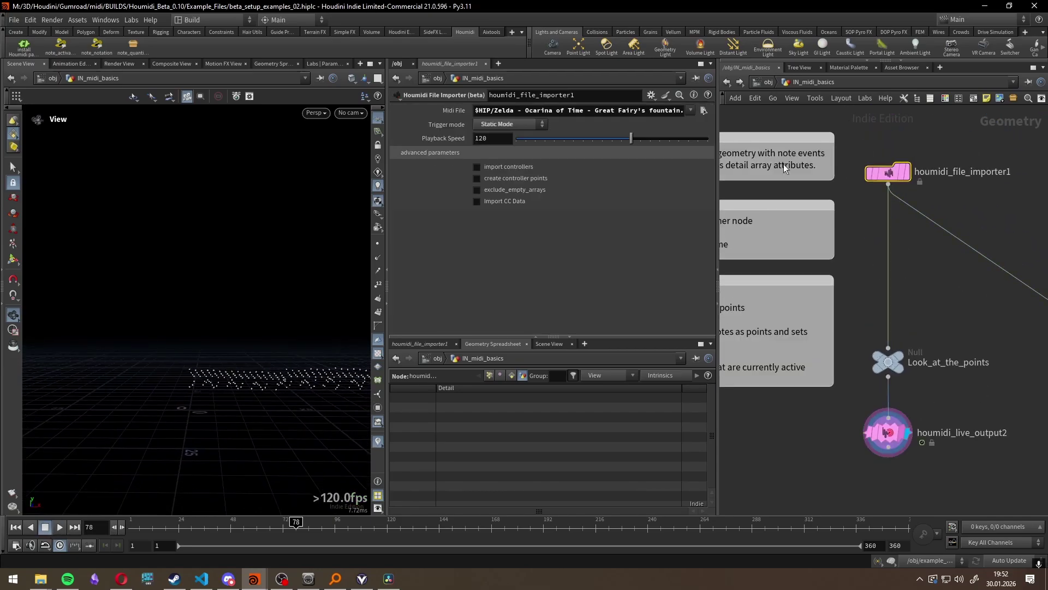
pyautogui.click(510, 124)
pyautogui.click(502, 146)
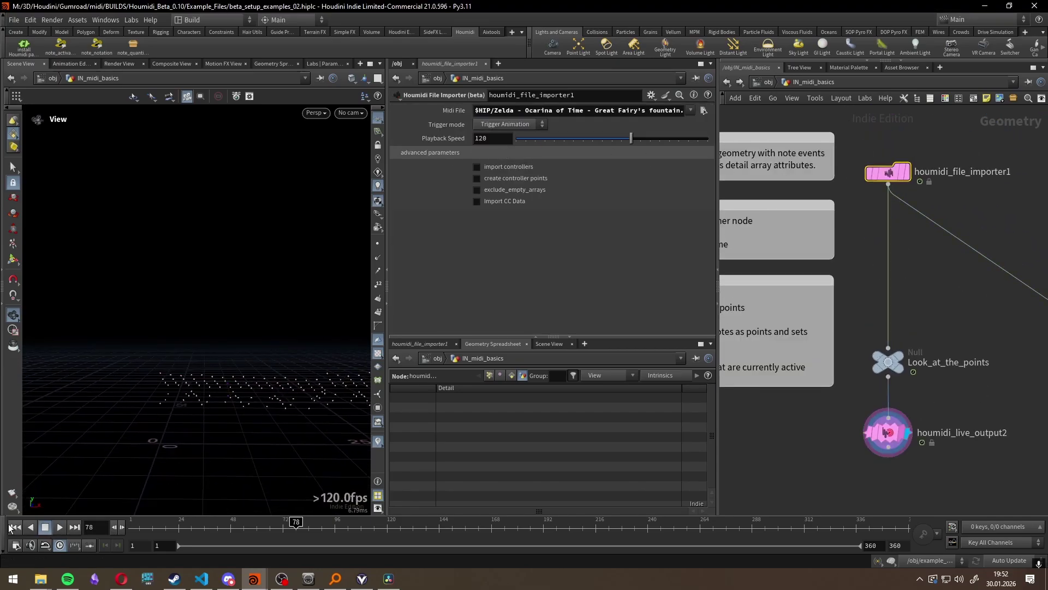
# Play the imported MIDI notes from frame 1 and stop at about frame 96
pyautogui.click(16, 527)
pyautogui.click(59, 527)
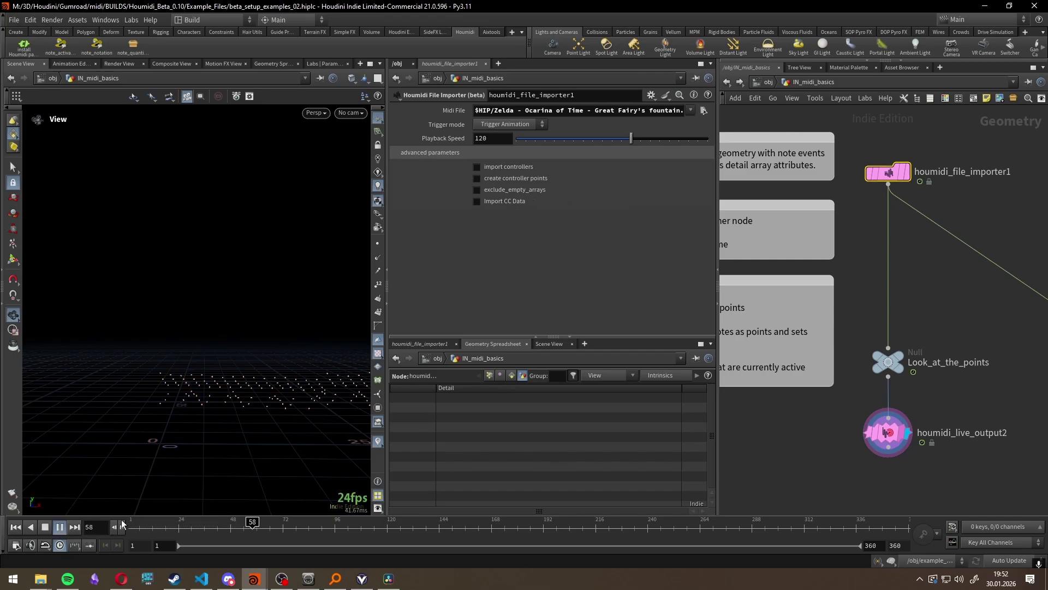
pyautogui.click(48, 528)
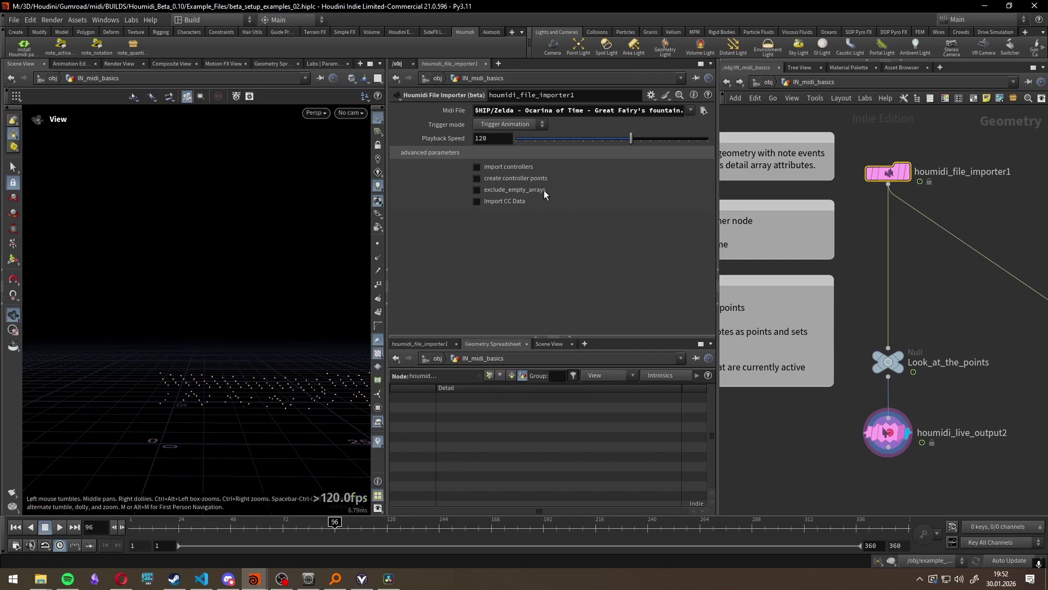
# Set the importer's playback speed to 80 and play the timeline from frame 1 to about frame 103
pyautogui.moveTo(630, 138); pyautogui.dragTo(584, 140)
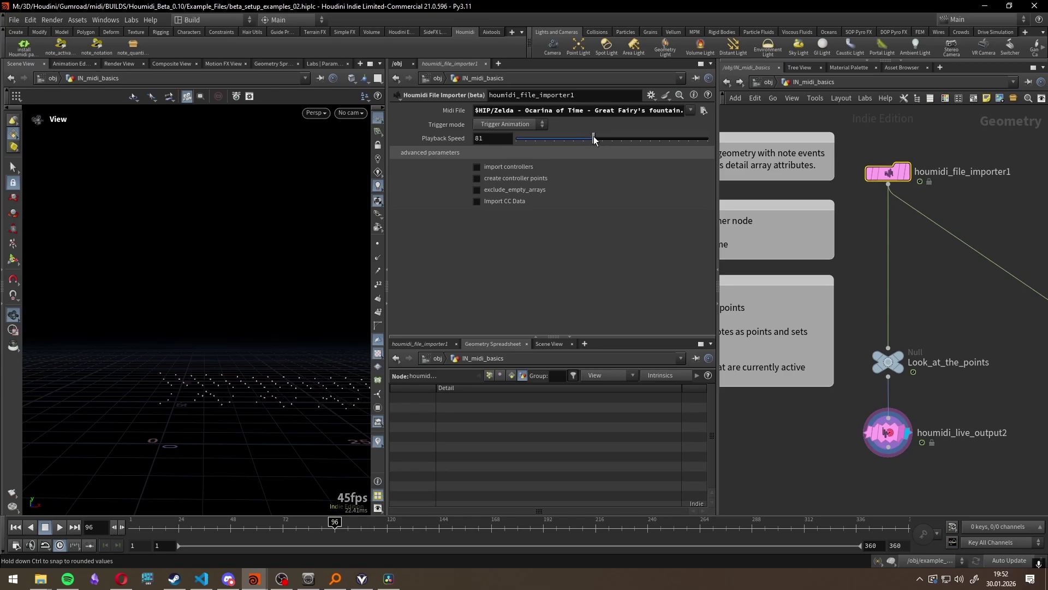
pyautogui.click(19, 528)
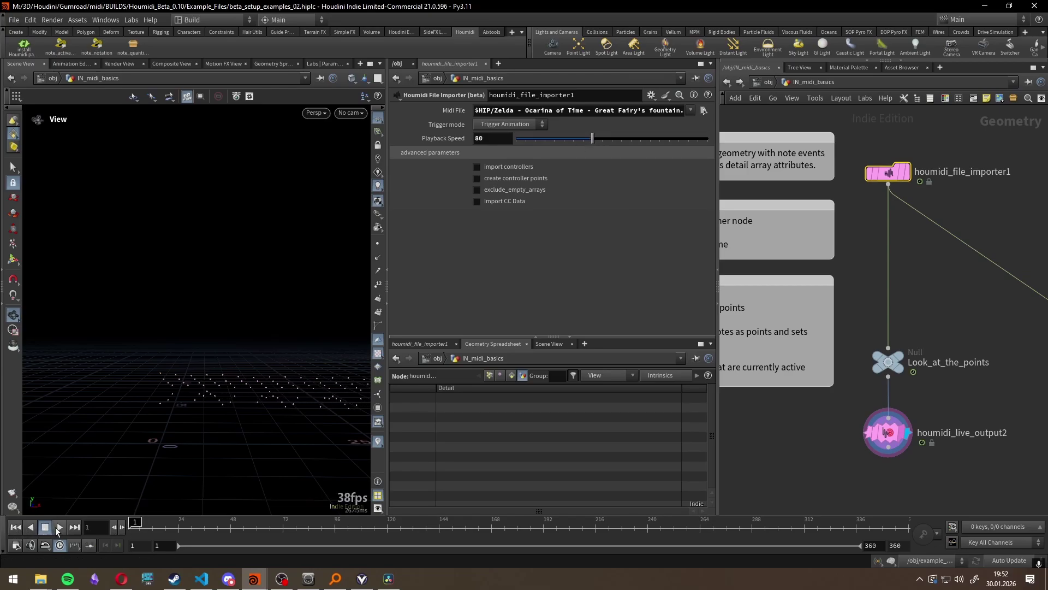
pyautogui.click(57, 527)
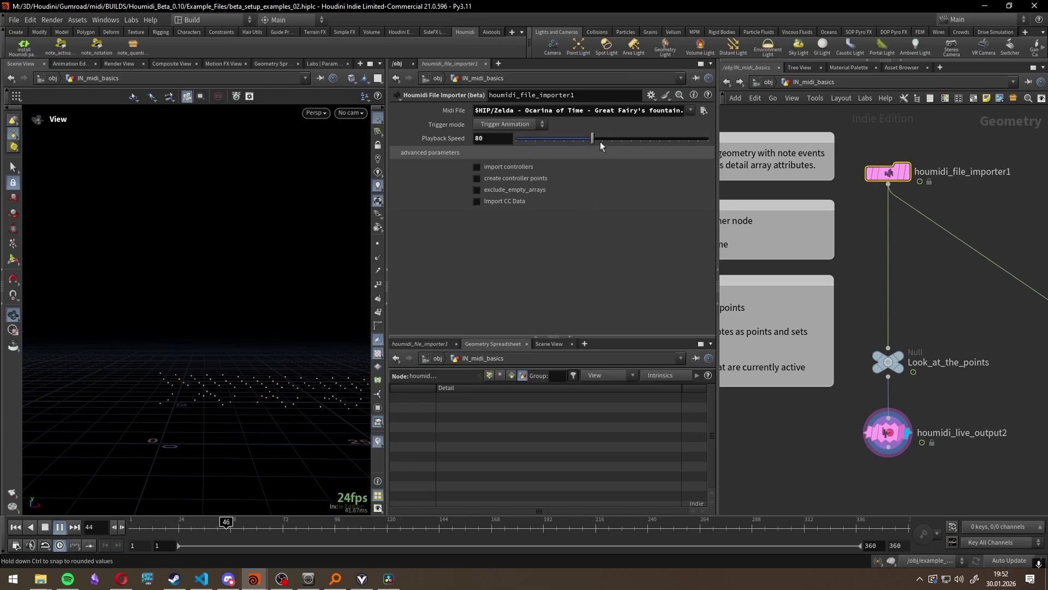
pyautogui.click(45, 526)
pyautogui.moveTo(257, 397); pyautogui.dragTo(316, 382)
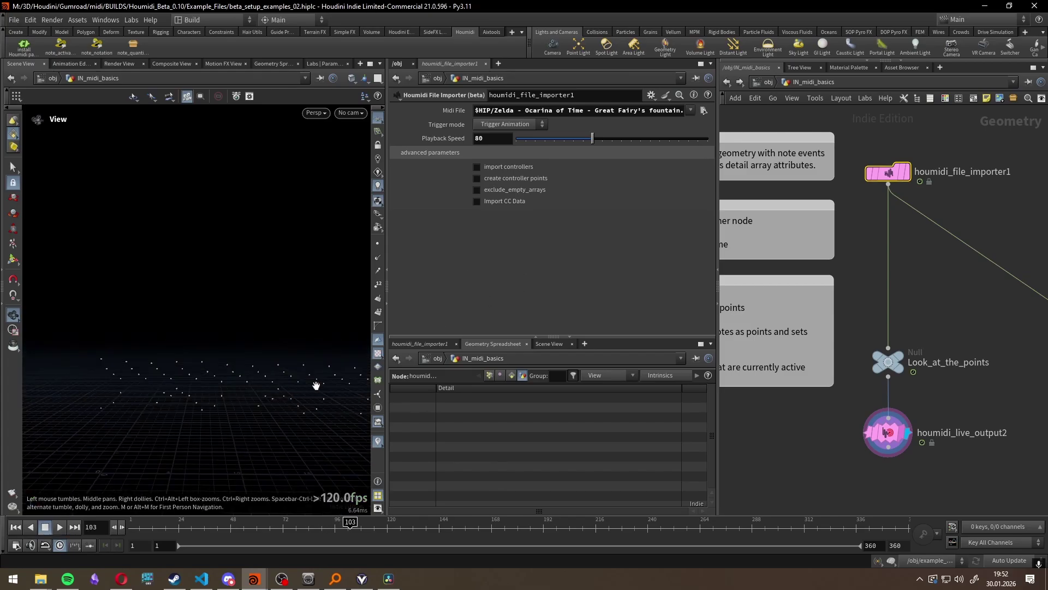
# Enable controller import on houmidi_file_importer1 and browse the detail array attributes in the geometry spreadsheet
pyautogui.click(477, 167)
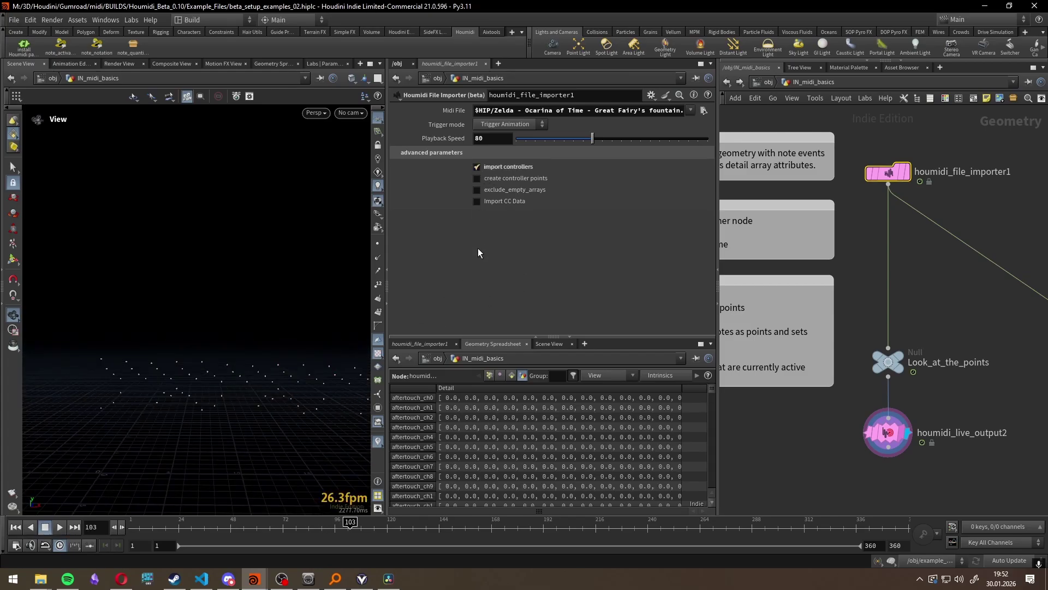
pyautogui.scroll(-10, 543, 420)
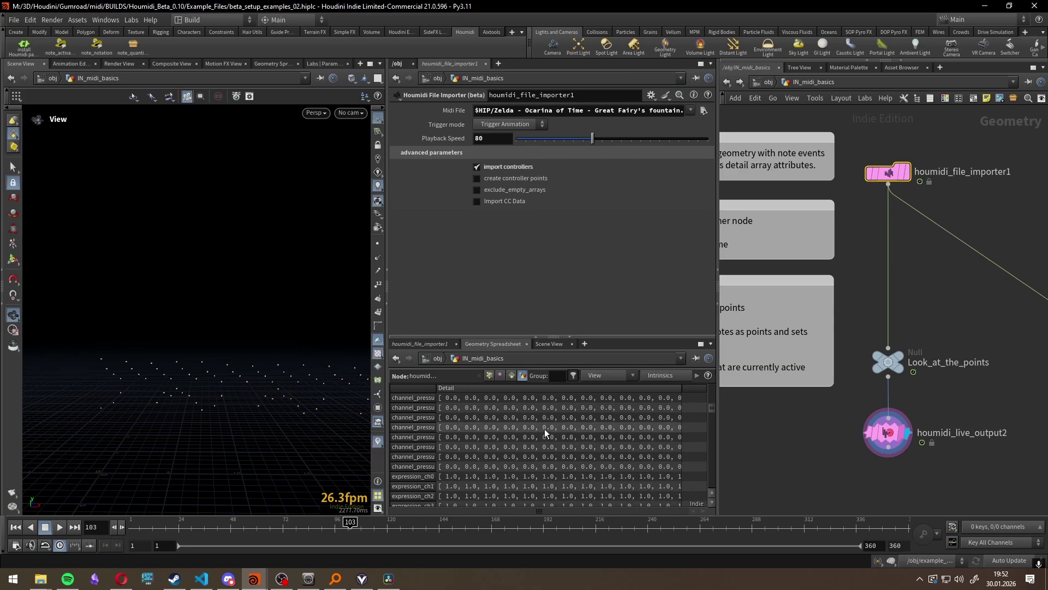
pyautogui.scroll(-3, 542, 430)
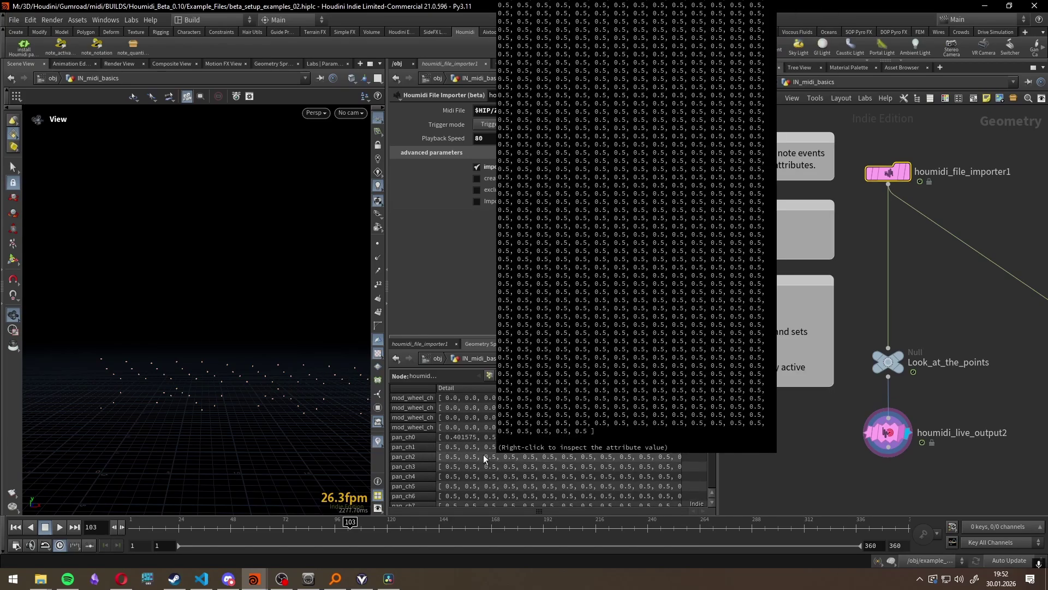
# Inspect the full value array of the pan_ch2 detail attribute in an enlarged window and close it
pyautogui.rightClick(484, 455)
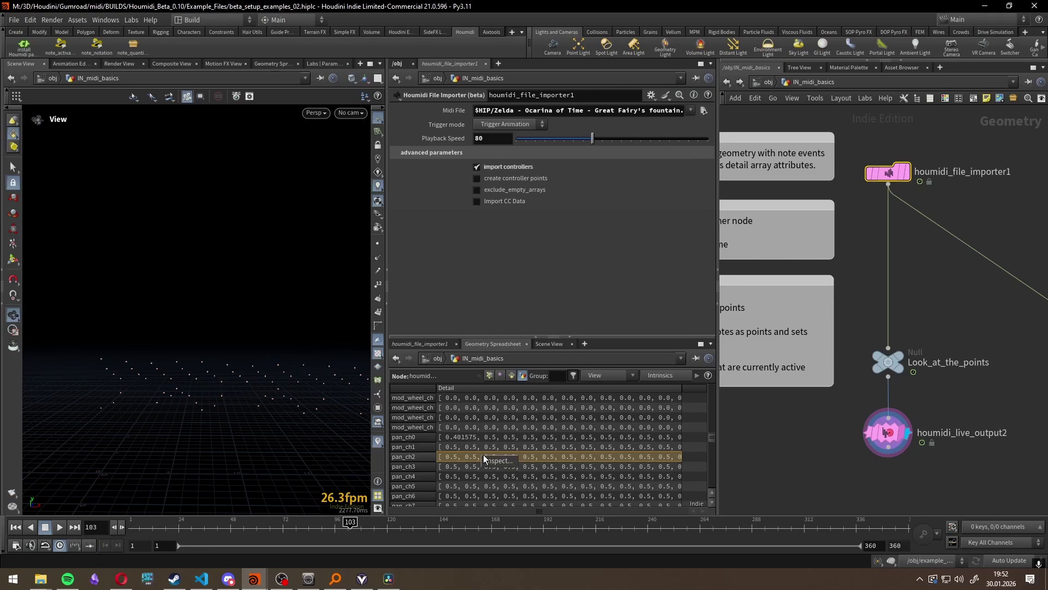
pyautogui.click(496, 461)
pyautogui.moveTo(721, 241); pyautogui.dragTo(423, 148)
pyautogui.moveTo(580, 246); pyautogui.dragTo(896, 246)
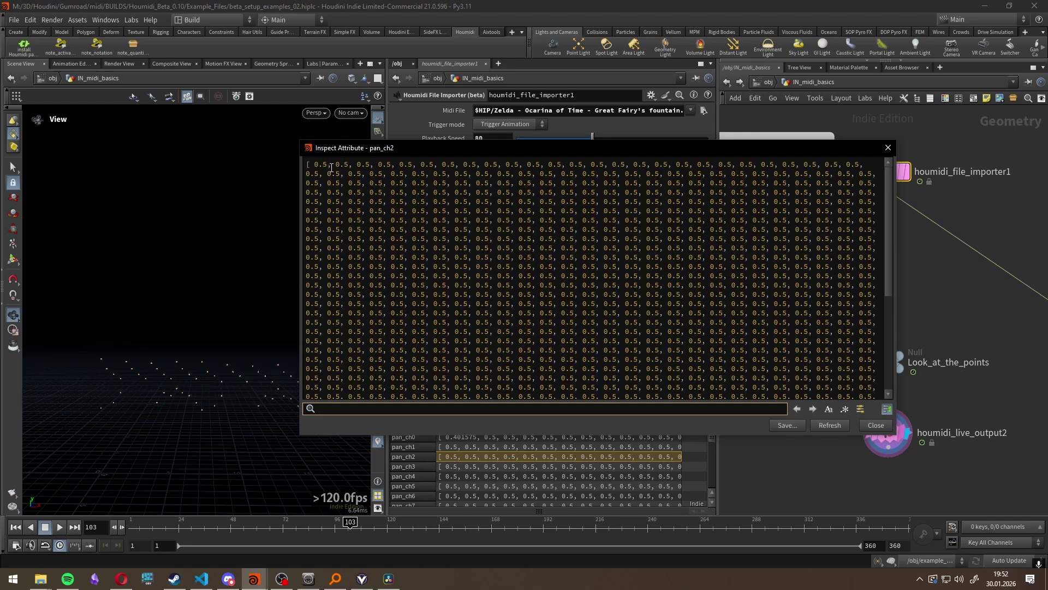
pyautogui.click(888, 147)
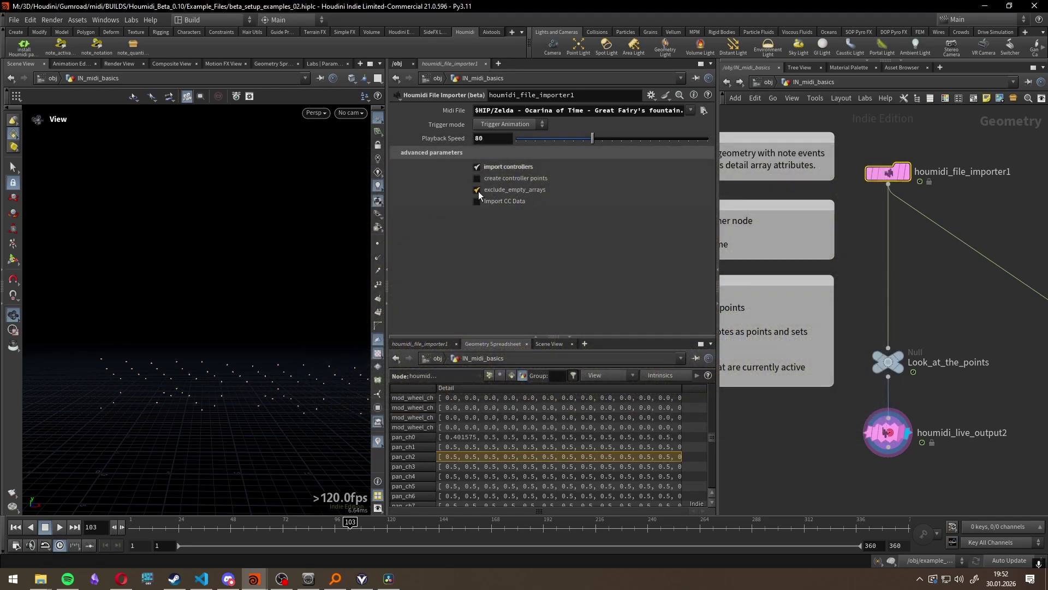
# Exclude empty arrays from the controller import, inspect the full sustain_ch0 array in an enlarged window and close it
pyautogui.click(477, 190)
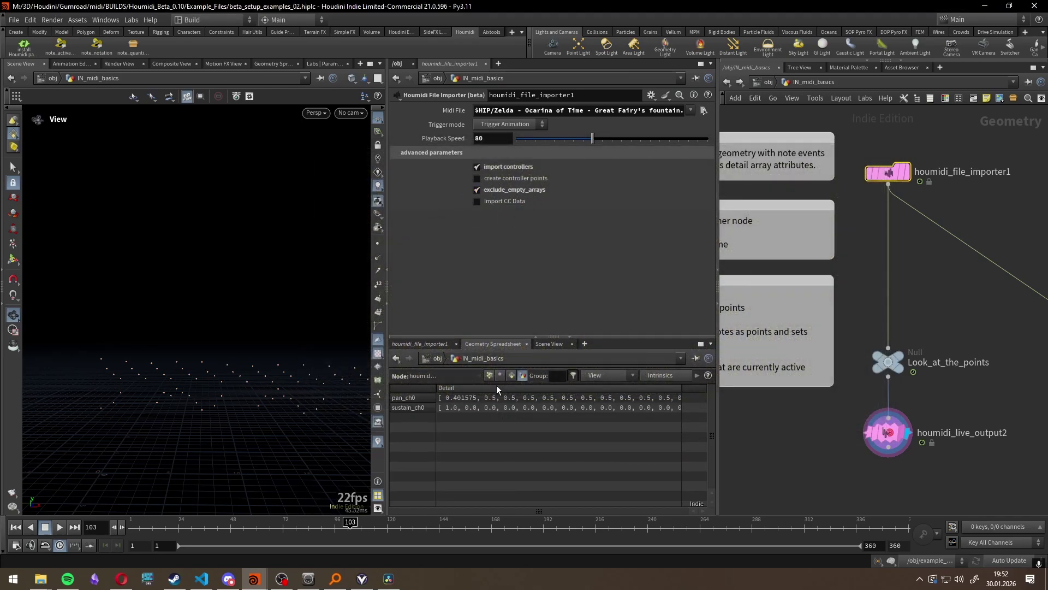
pyautogui.doubleClick(480, 409)
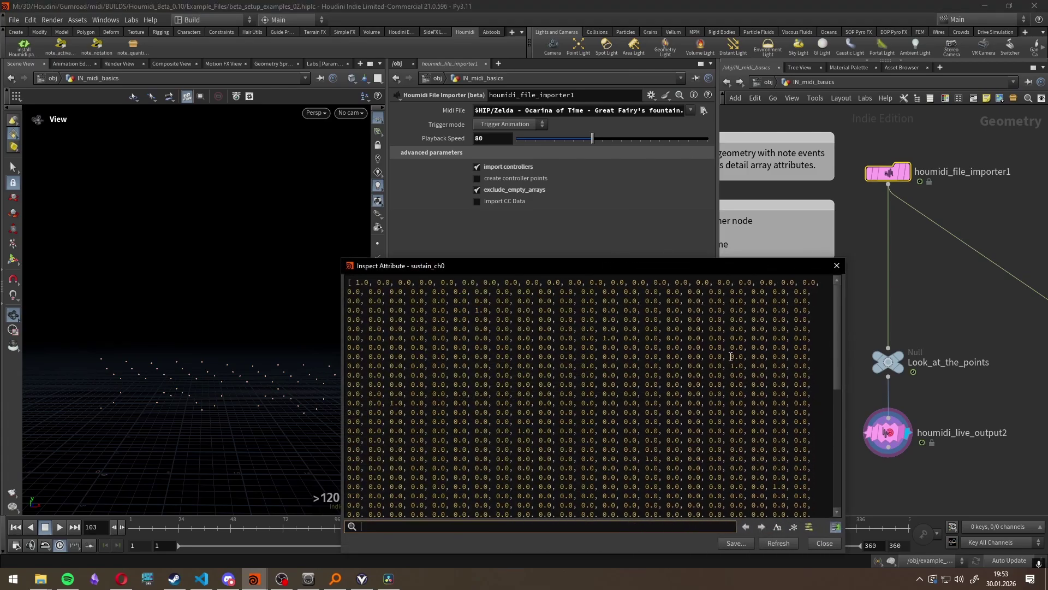
pyautogui.click(835, 267)
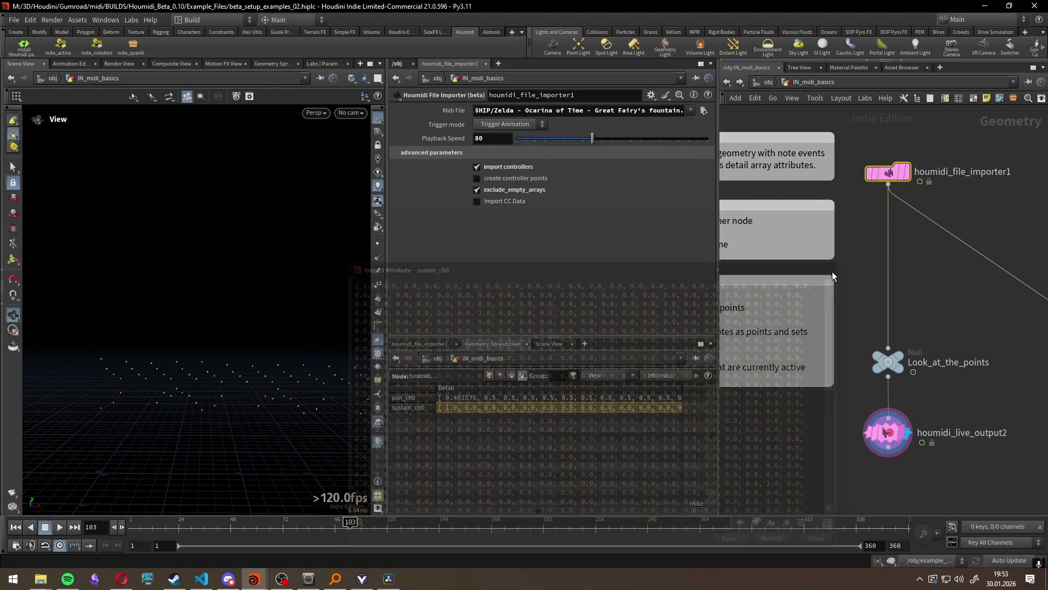
# Enable CC data import and controller point creation on houmidi_file_importer1
pyautogui.click(507, 202)
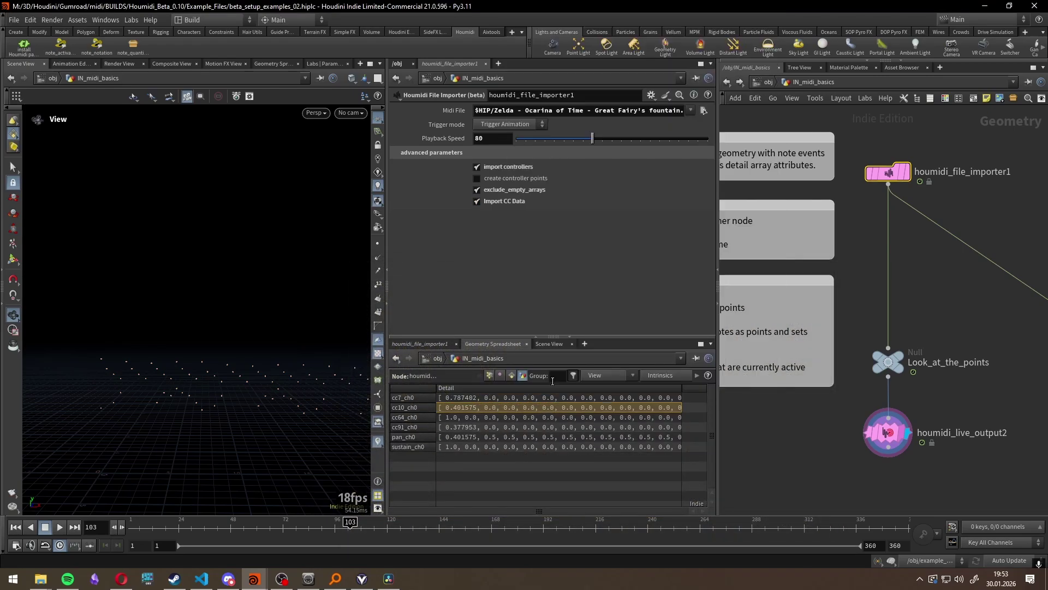
pyautogui.click(479, 179)
pyautogui.click(479, 178)
pyautogui.click(477, 179)
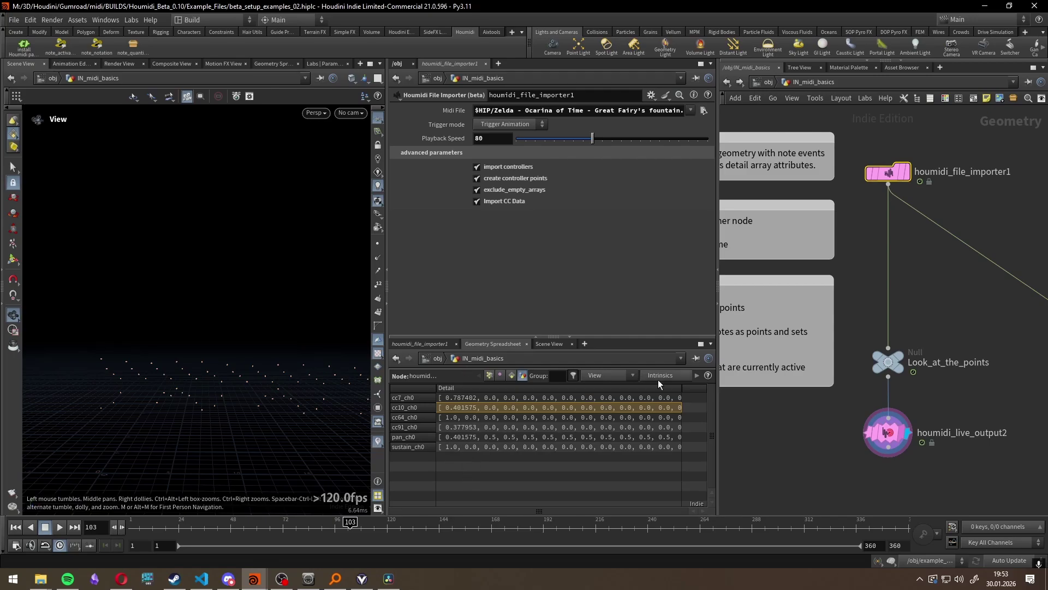
# Display the delete1 node at the head of the detail attribute extraction chain and review its settings
pyautogui.scroll(-5, 873, 350)
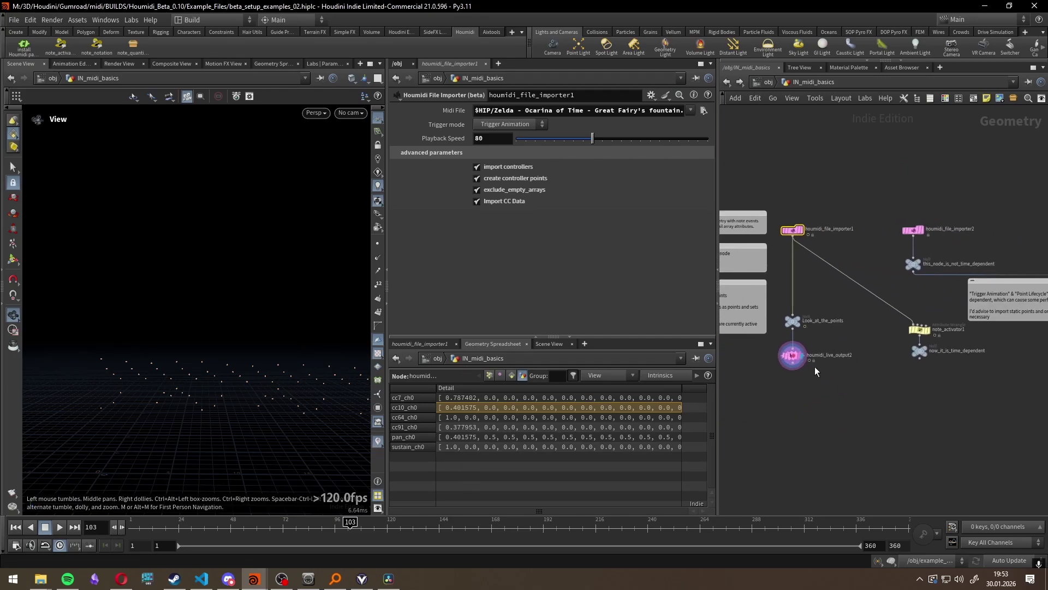
pyautogui.press('2')
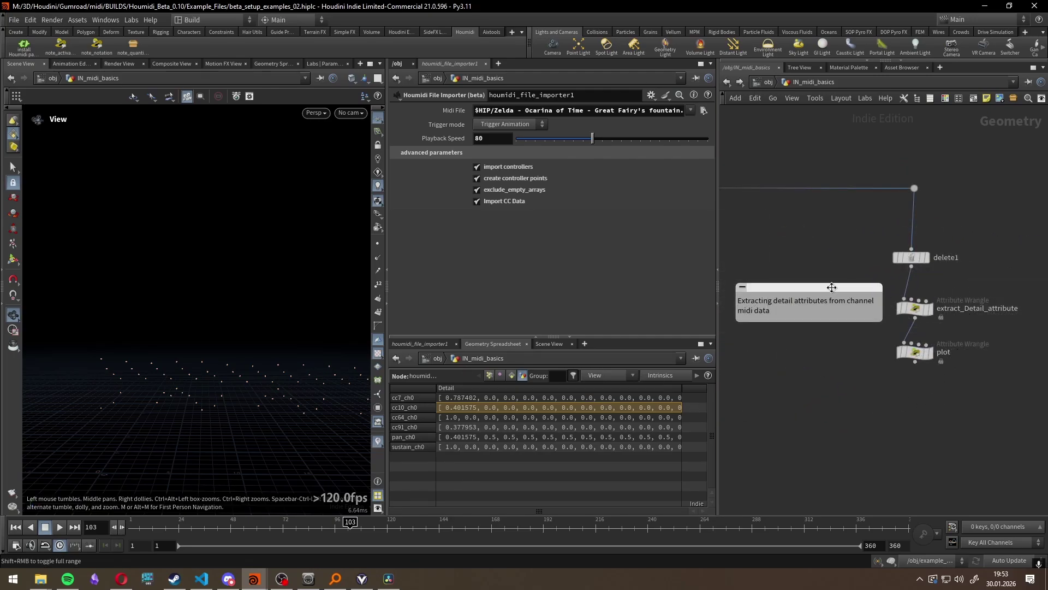
pyautogui.moveTo(793, 266); pyautogui.dragTo(905, 267, button='middle')
pyautogui.moveTo(974, 399); pyautogui.dragTo(862, 368, button='middle')
pyautogui.scroll(-2, 1013, 406)
pyautogui.scroll(3, 883, 301)
pyautogui.click(890, 291)
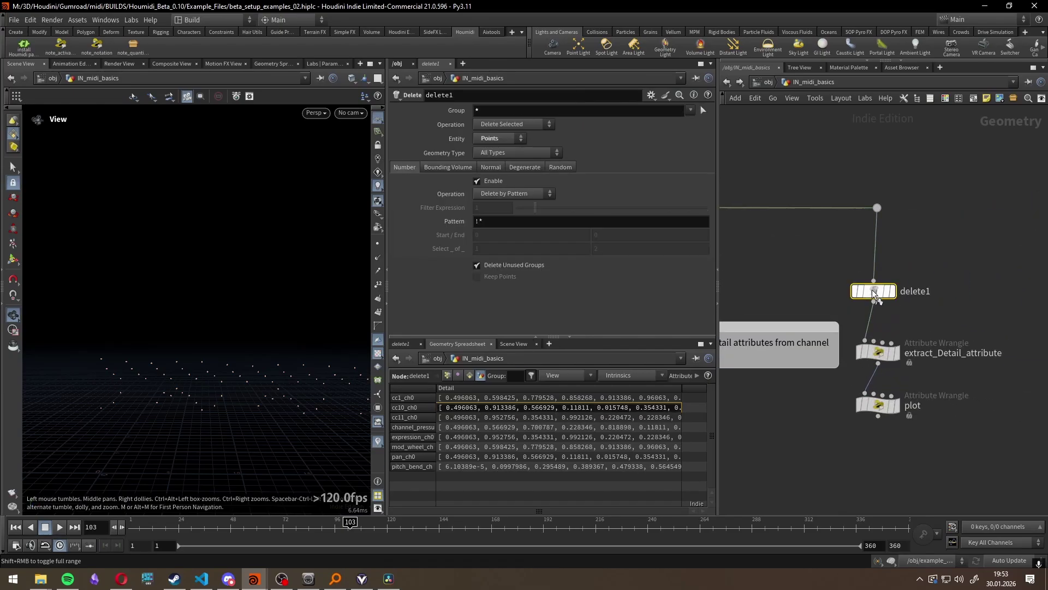
pyautogui.moveTo(1003, 479); pyautogui.dragTo(819, 266)
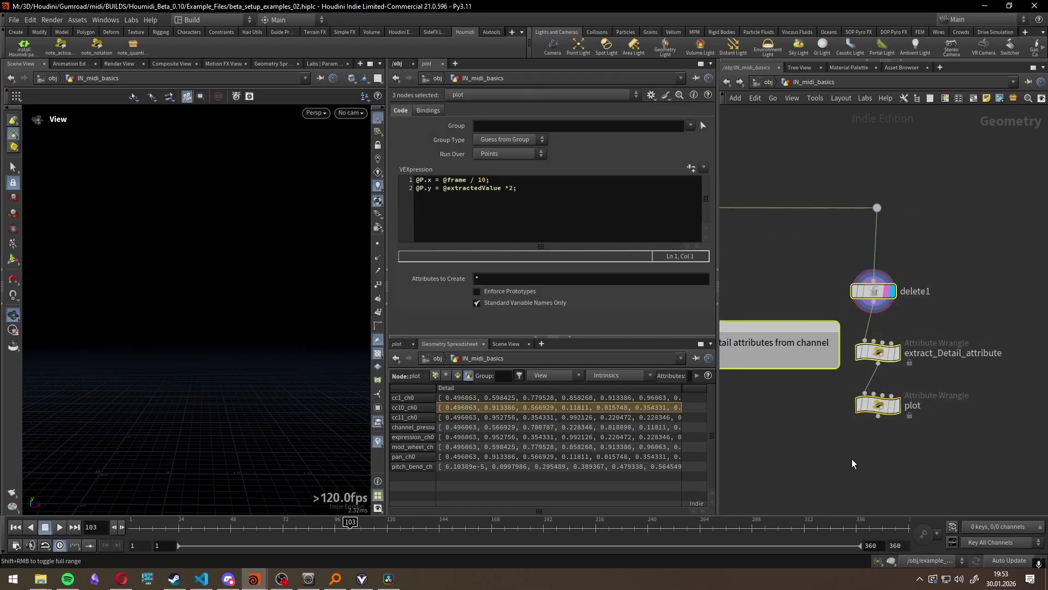
pyautogui.moveTo(883, 363)
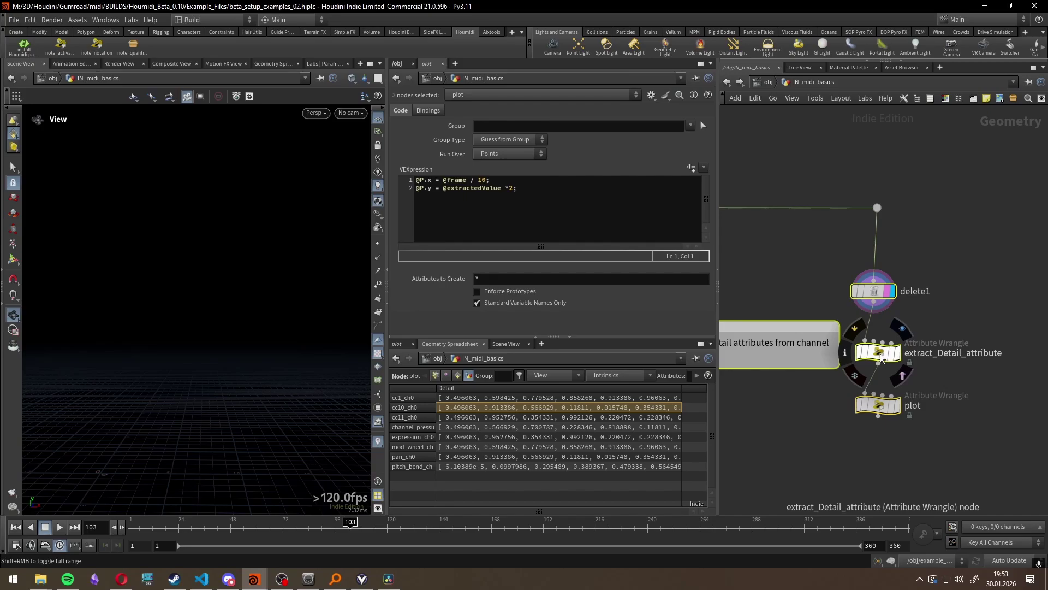
pyautogui.click(873, 291)
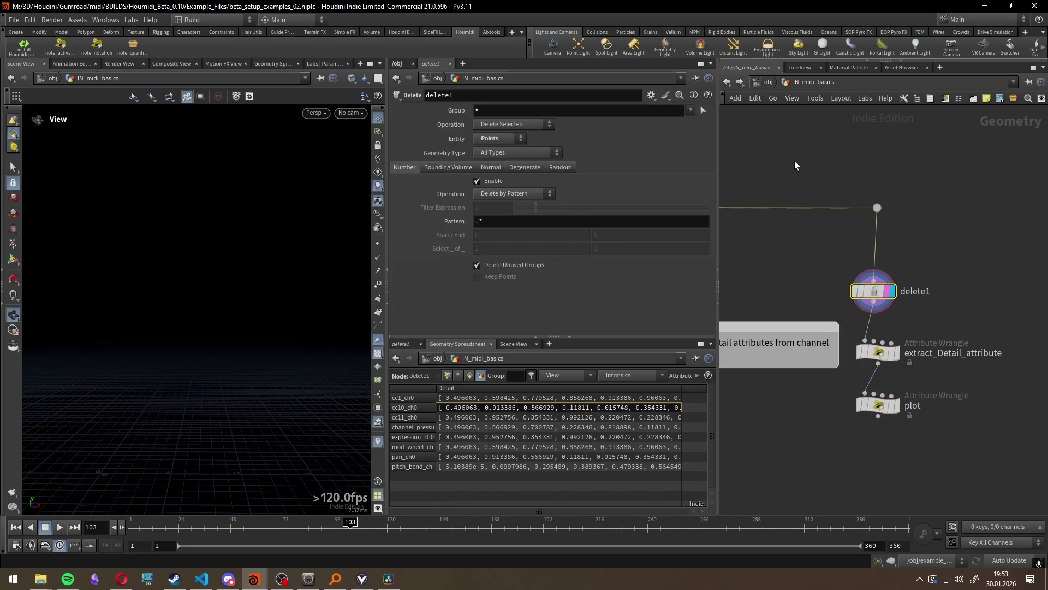
# Display the extract_Detail_attribute wrangle, examine its VEX code and check the resulting points in the viewport
pyautogui.click(879, 352)
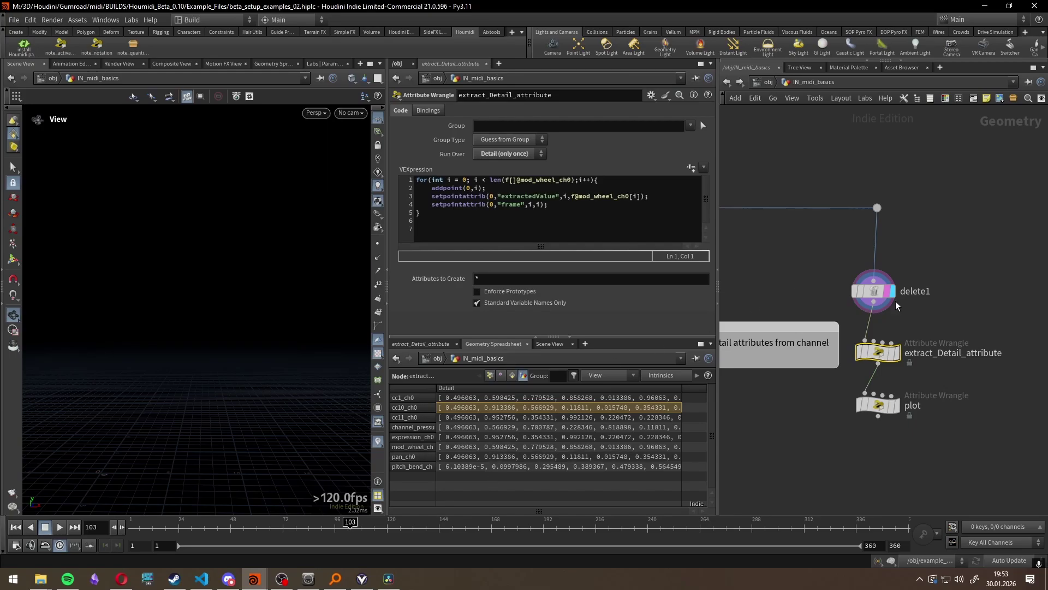
pyautogui.click(896, 354)
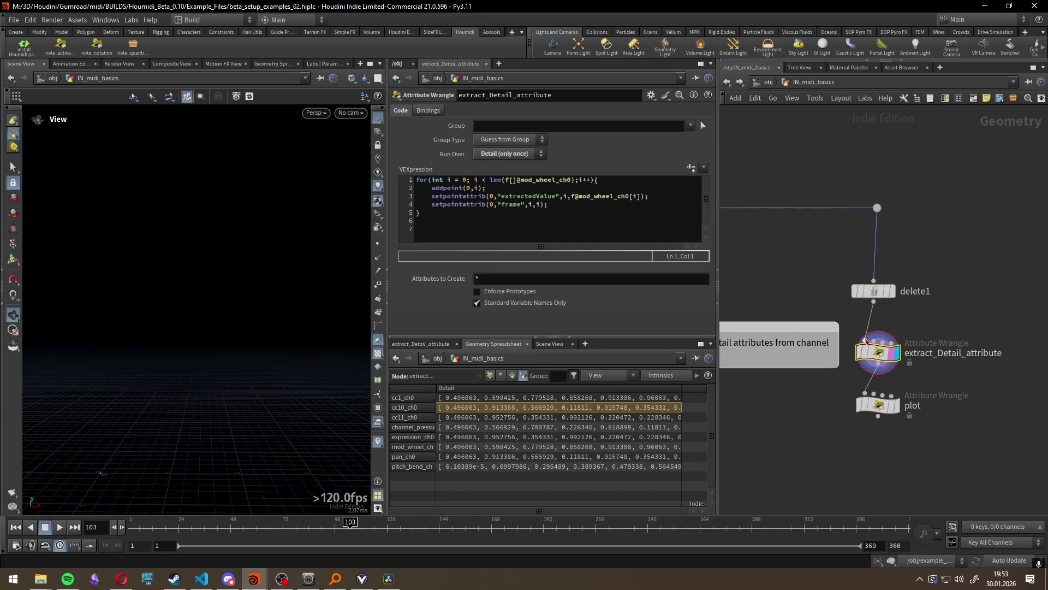
pyautogui.moveTo(542, 213); pyautogui.dragTo(380, 180)
pyautogui.moveTo(223, 429); pyautogui.dragTo(286, 390, button='middle')
pyautogui.moveTo(285, 391); pyautogui.dragTo(284, 427, button='right')
# Display the plot wrangle and examine the plotted mod wheel values as a curve of points in the viewport
pyautogui.click(878, 406)
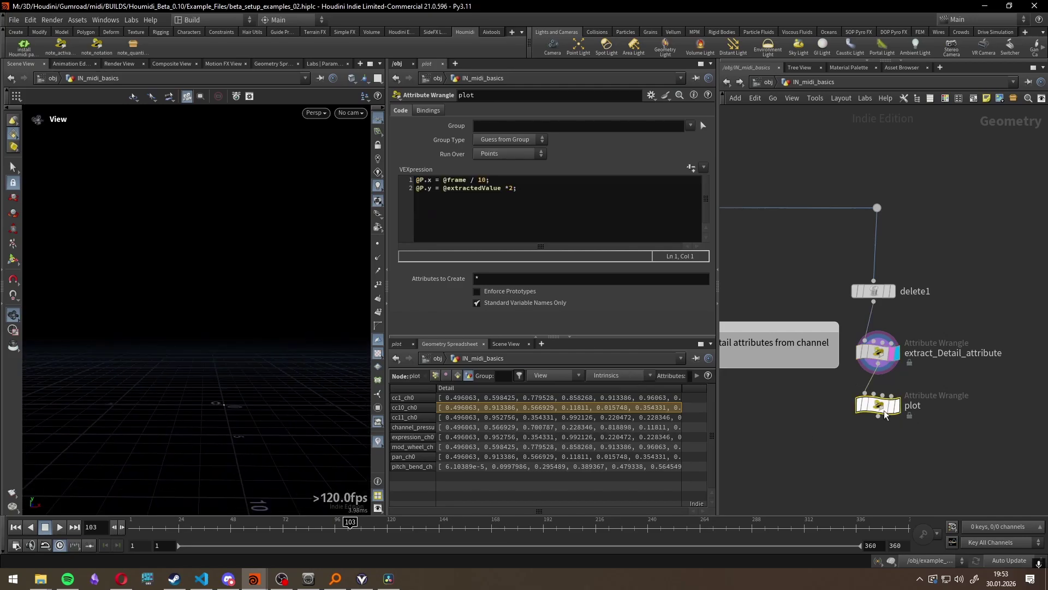
pyautogui.click(896, 406)
pyautogui.moveTo(293, 389); pyautogui.dragTo(241, 379, button='right')
pyautogui.moveTo(240, 379); pyautogui.dragTo(87, 405, button='middle')
pyautogui.moveTo(236, 401); pyautogui.dragTo(186, 405, button='right')
pyautogui.moveTo(313, 398)
pyautogui.mouseDown(button='right')
pyautogui.moveTo(301, 407)
pyautogui.moveTo(317, 404)
pyautogui.mouseUp(button='right')
pyautogui.moveTo(317, 405); pyautogui.dragTo(311, 354, button='middle')
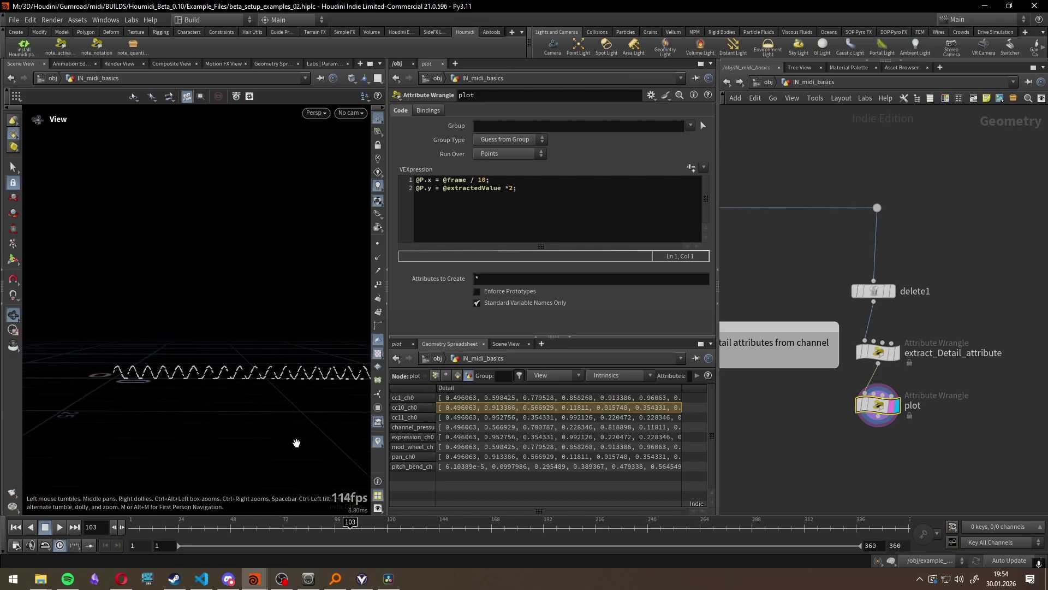
pyautogui.moveTo(134, 377); pyautogui.dragTo(202, 385, button='right')
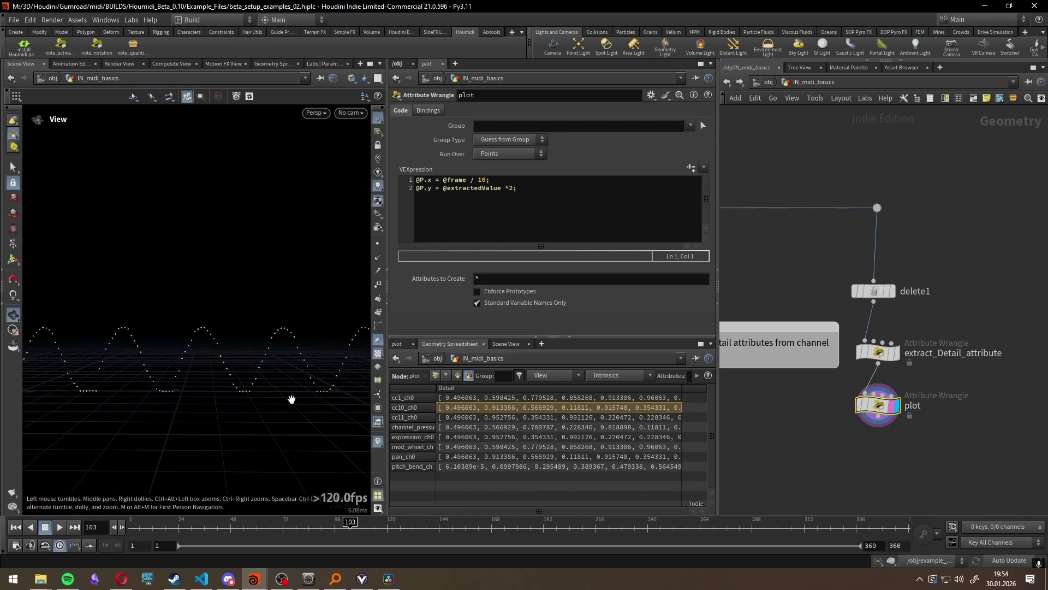
pyautogui.moveTo(292, 399); pyautogui.dragTo(257, 403, button='right')
pyautogui.moveTo(318, 394); pyautogui.dragTo(169, 393, button='middle')
pyautogui.moveTo(168, 394); pyautogui.dragTo(274, 404, button='right')
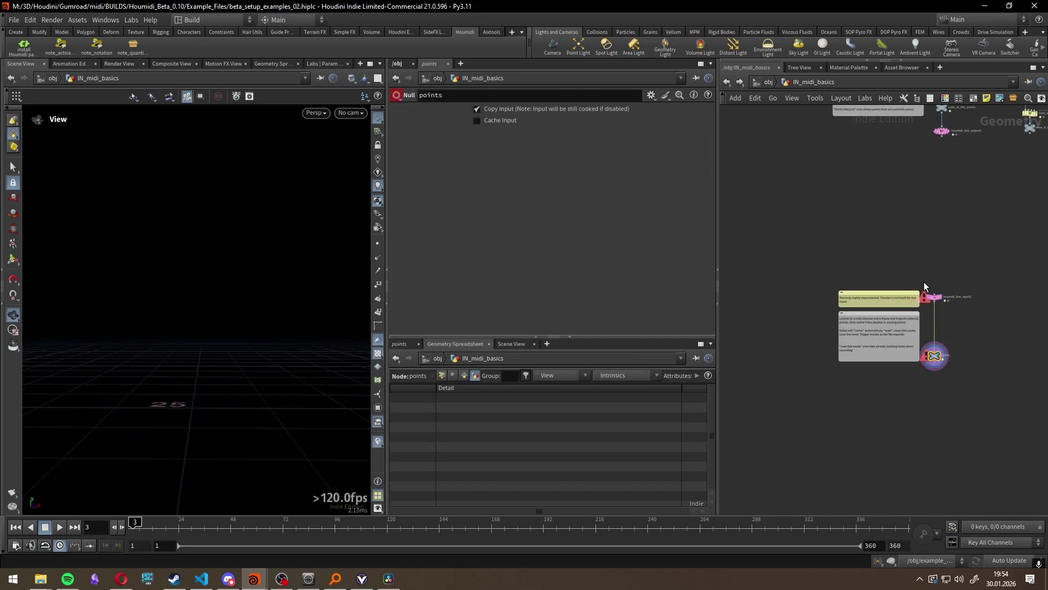
# Select the houmidi_live_input2 node in the live input example to show its parameters
pyautogui.moveTo(942, 333); pyautogui.dragTo(1010, 315, button='middle')
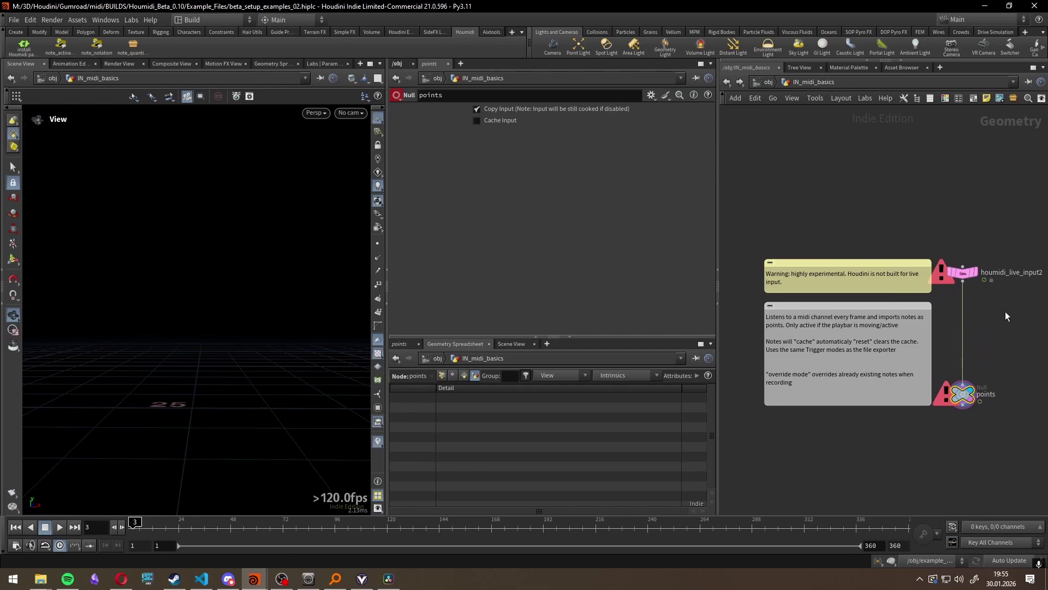
pyautogui.scroll(5, 980, 303)
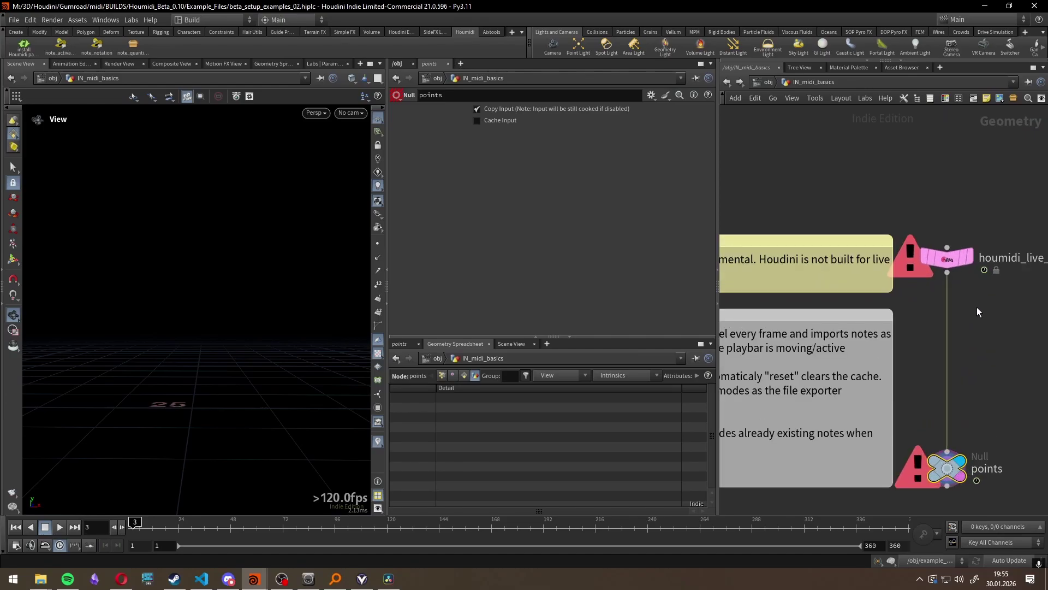
pyautogui.click(840, 317)
pyautogui.scroll(-5, 965, 384)
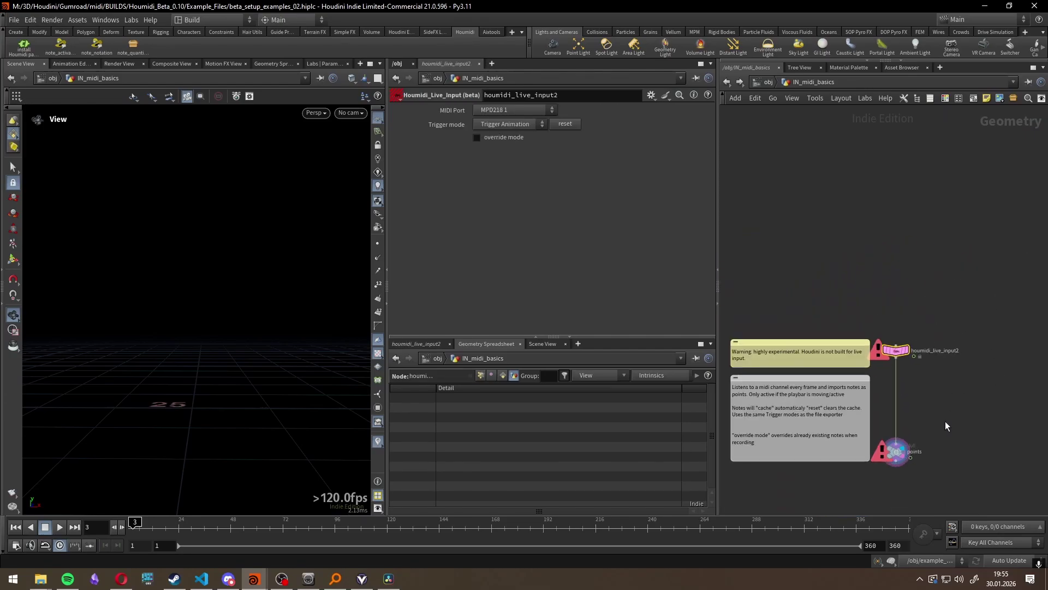
pyautogui.moveTo(945, 421); pyautogui.dragTo(934, 349, button='middle')
pyautogui.scroll(3, 915, 352)
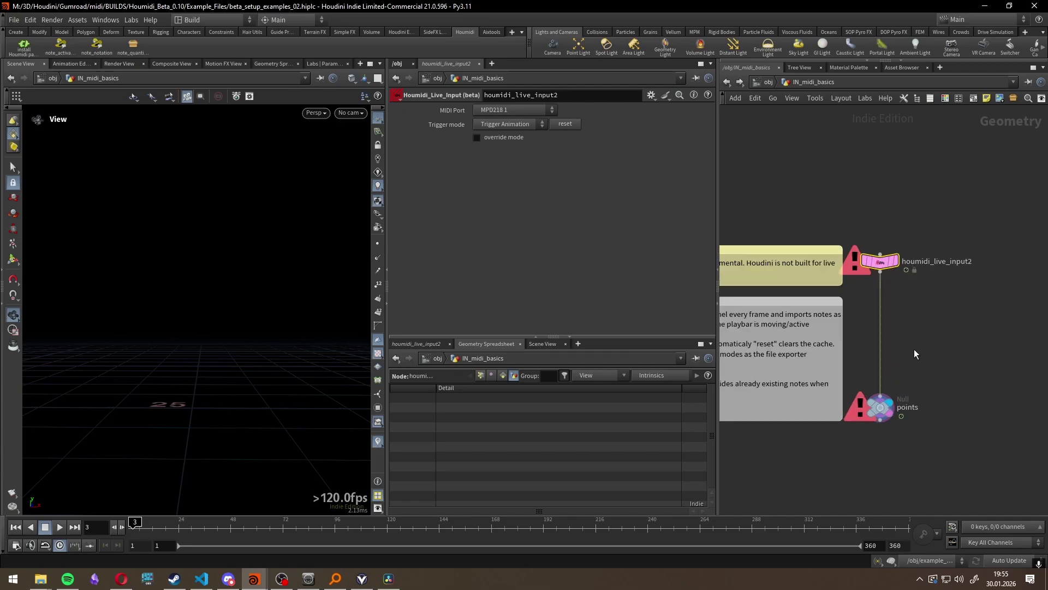
# Open the node info of houmidi_live_input2, highlight the error text about the MIDI port and close the info
pyautogui.middleClick(875, 246)
pyautogui.hotkey('ctrl', 'o')
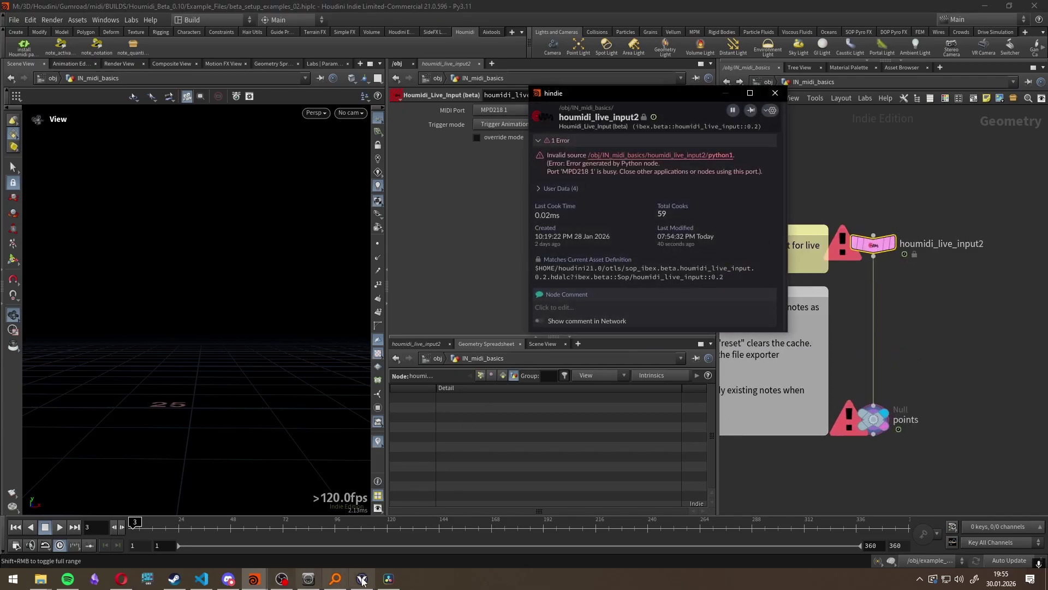
pyautogui.moveTo(553, 172); pyautogui.dragTo(732, 174)
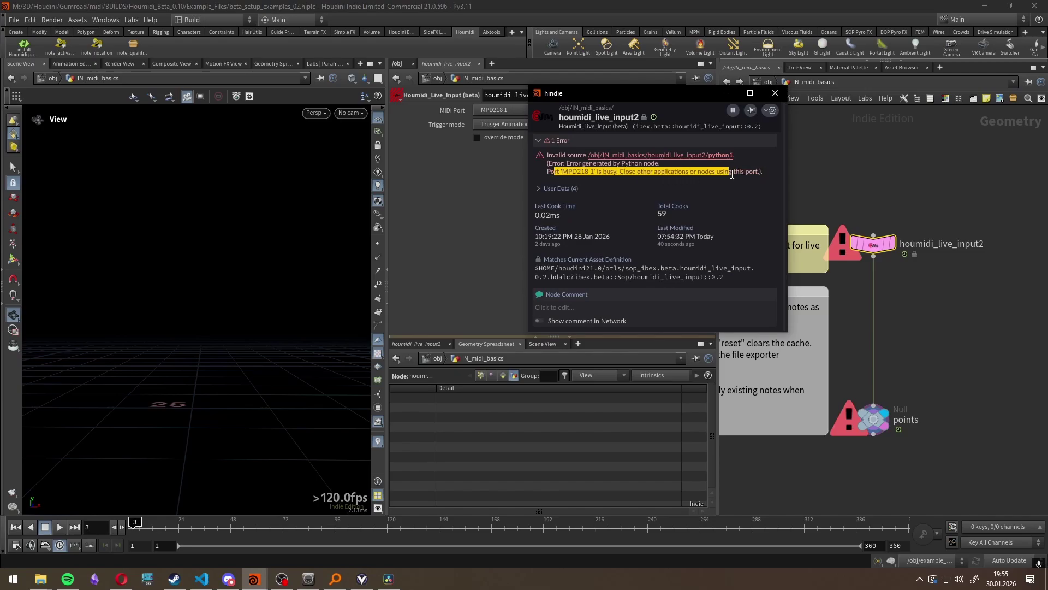
pyautogui.click(876, 195)
# Close the Vital application and reselect MPD218 1 as the MIDI port of houmidi_live_input2 to refresh the connection
pyautogui.rightClick(362, 581)
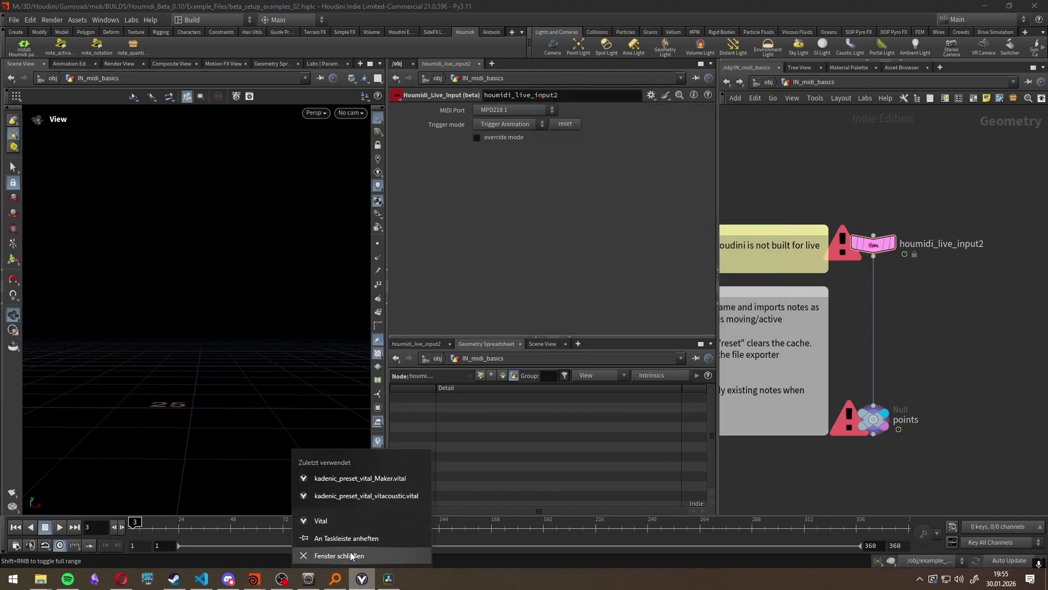
pyautogui.click(352, 556)
pyautogui.click(522, 110)
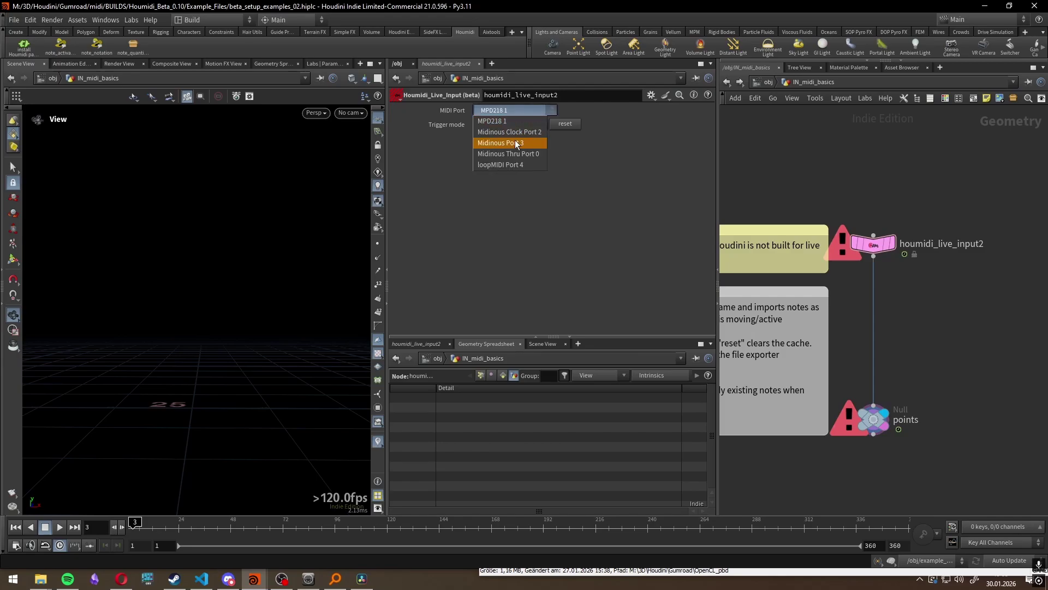
pyautogui.click(501, 142)
pyautogui.click(517, 112)
pyautogui.click(514, 123)
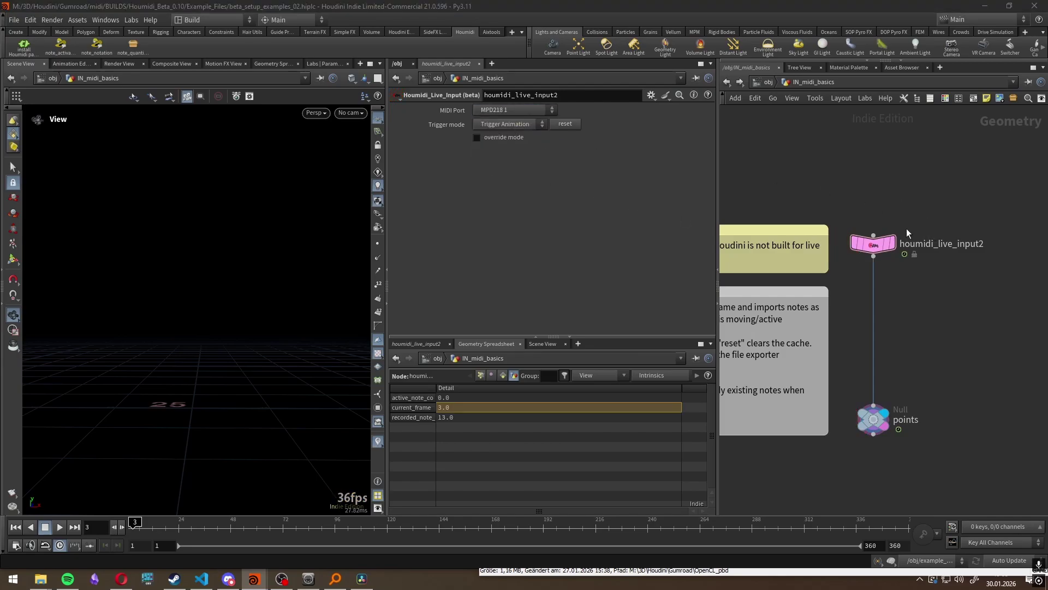
pyautogui.middleClick(880, 243)
# Return to frame 1, reset the cached notes and record live MIDI input until about frame 159
pyautogui.keyDown('alt'); pyautogui.moveTo(255, 449); pyautogui.dragTo(244, 422, button='right'); pyautogui.keyUp('alt')
pyautogui.click(15, 528)
pyautogui.click(561, 125)
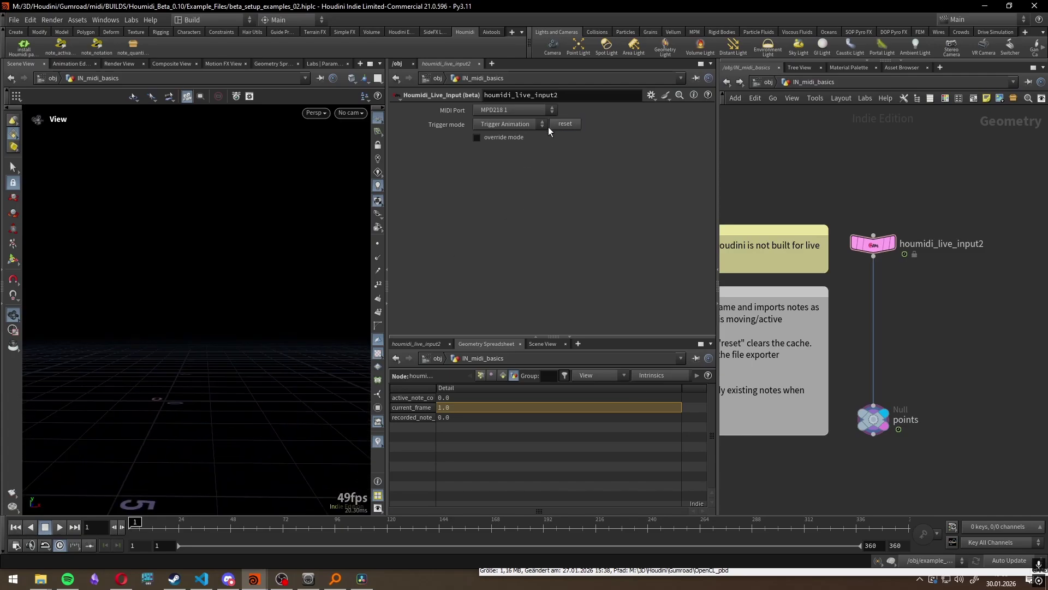
pyautogui.click(60, 527)
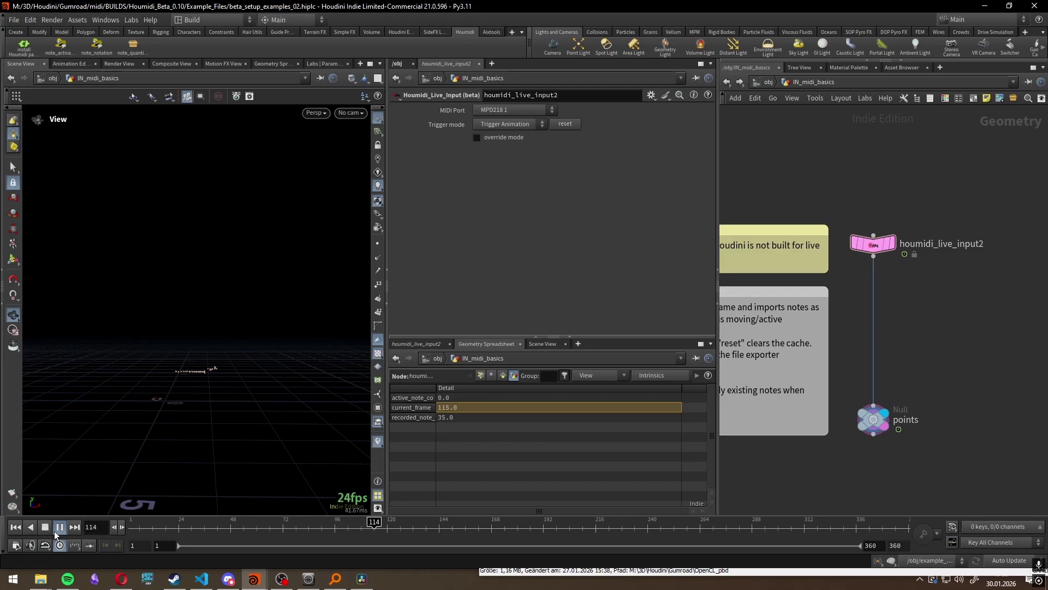
pyautogui.click(46, 528)
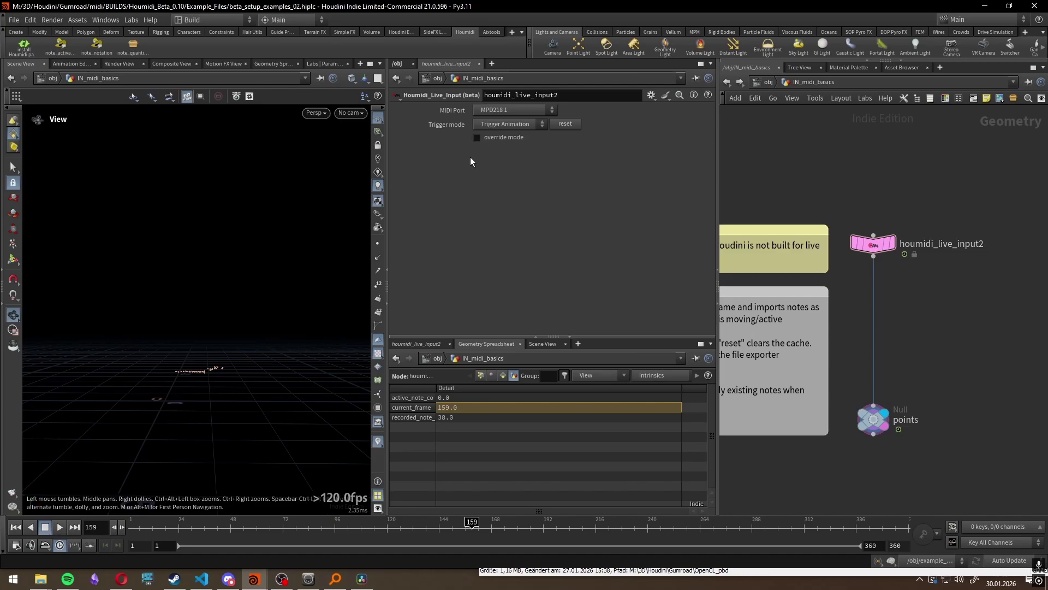
# Enable override mode on houmidi_live_input2 and record live notes over the existing ones from frame 1
pyautogui.click(476, 137)
pyautogui.click(15, 527)
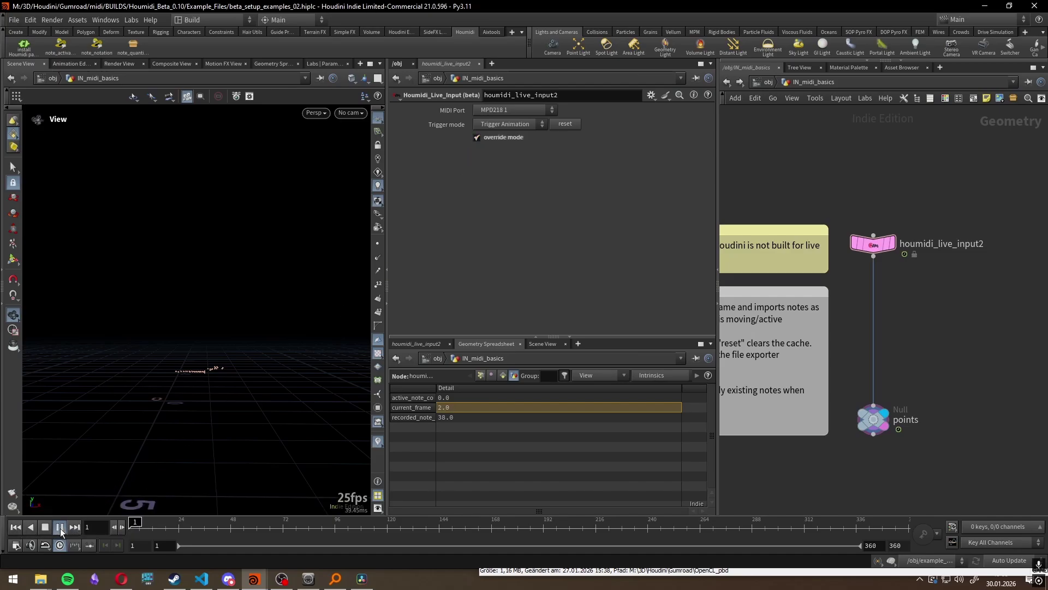
pyautogui.click(60, 527)
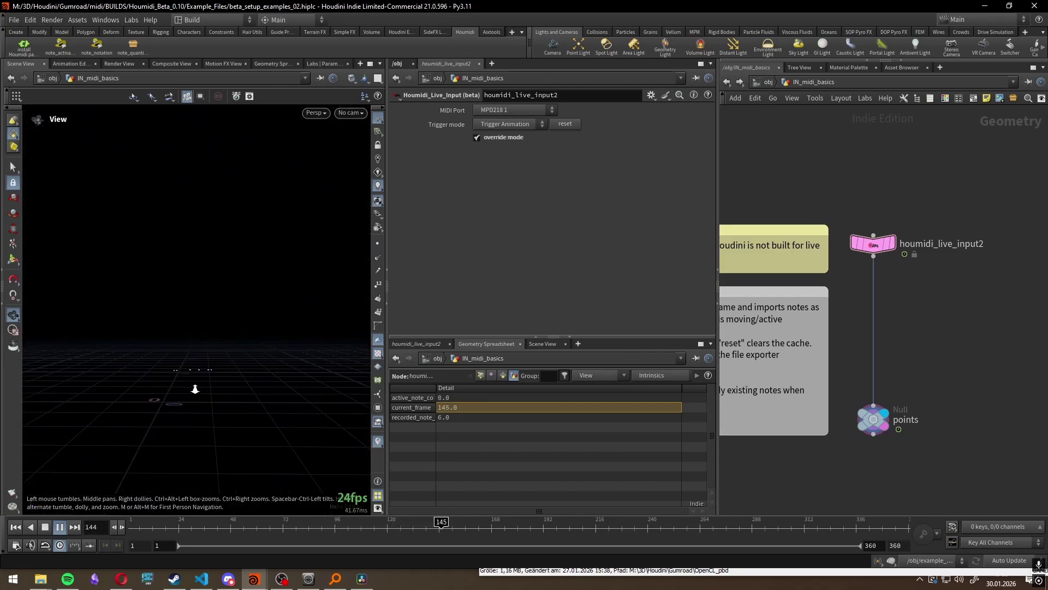
pyautogui.scroll(5, 197, 372)
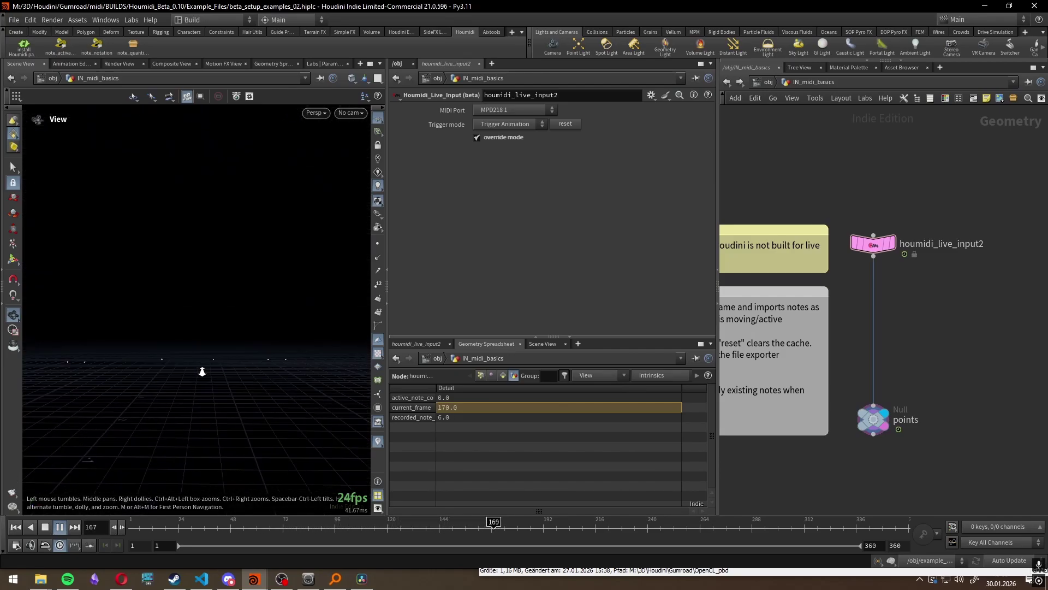
# Record another override pass from frame 1, return to the start and reset the cached notes
pyautogui.click(16, 527)
pyautogui.click(59, 528)
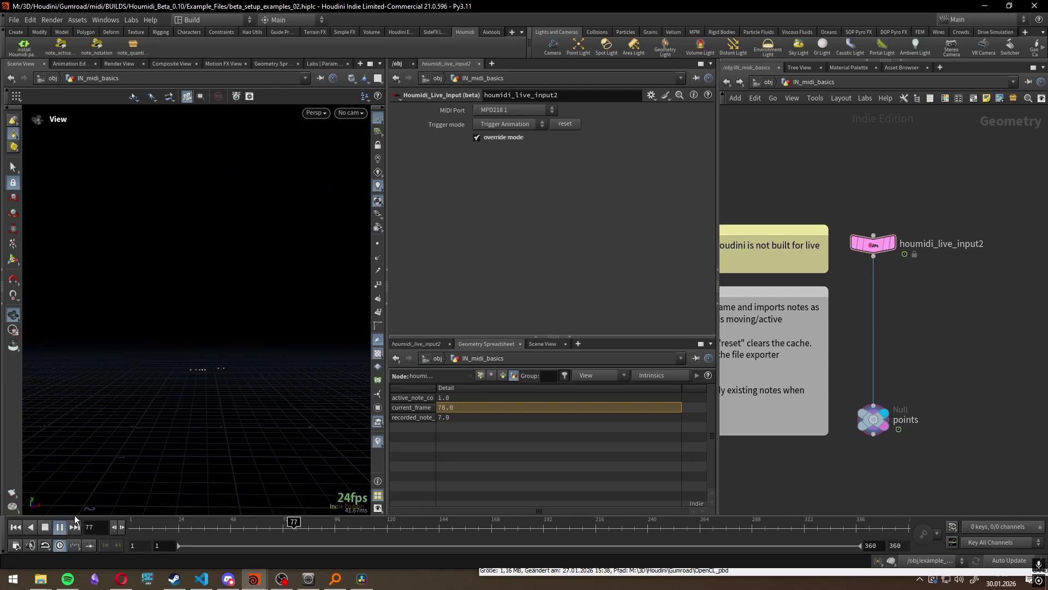
pyautogui.click(16, 527)
pyautogui.click(567, 127)
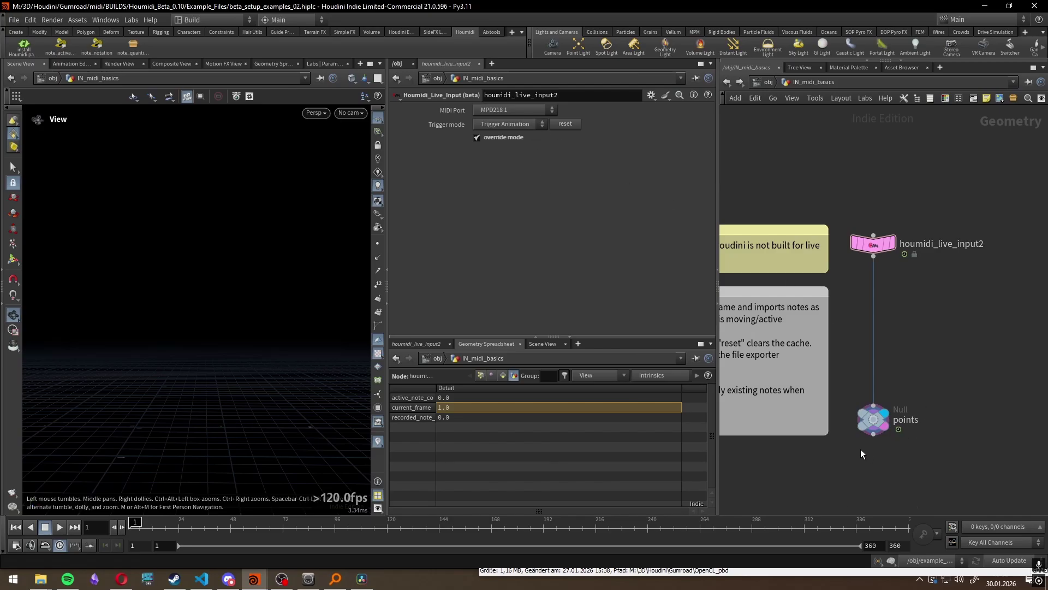
# Set the trigger mode of houmidi_live_input2 to Point lifecycle
pyautogui.click(527, 124)
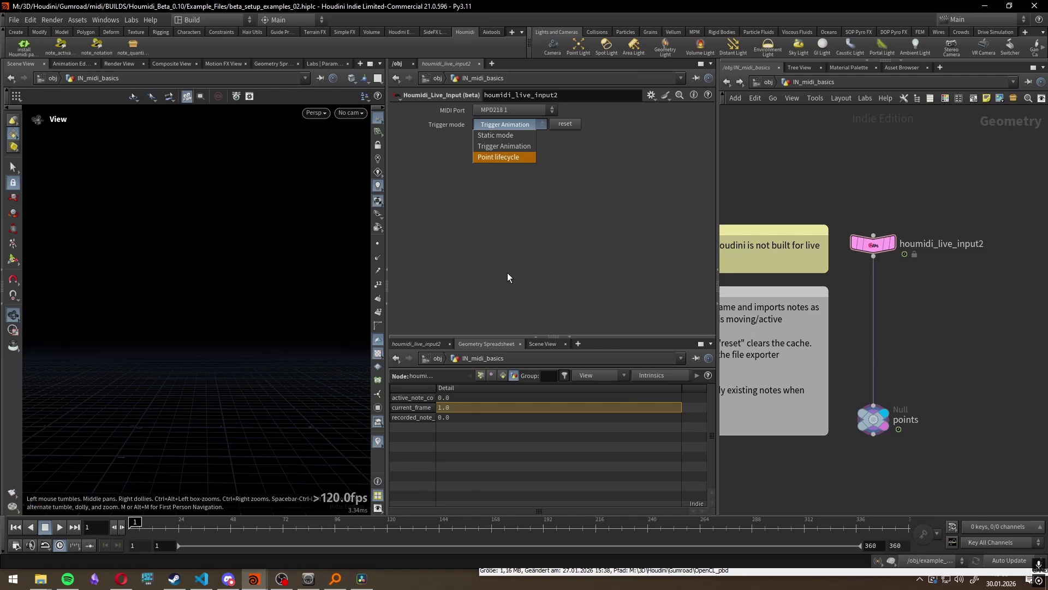
pyautogui.click(506, 158)
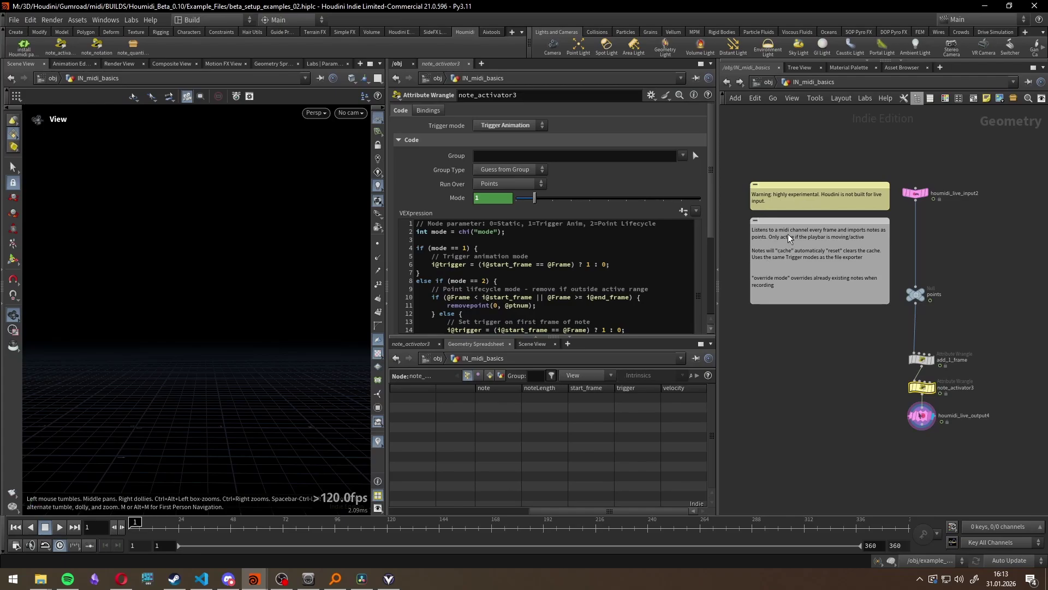
# Inspect the VEX code of the add_1_frame wrangle that offsets the notes' start and end frames
pyautogui.scroll(5, 949, 373)
pyautogui.click(899, 350)
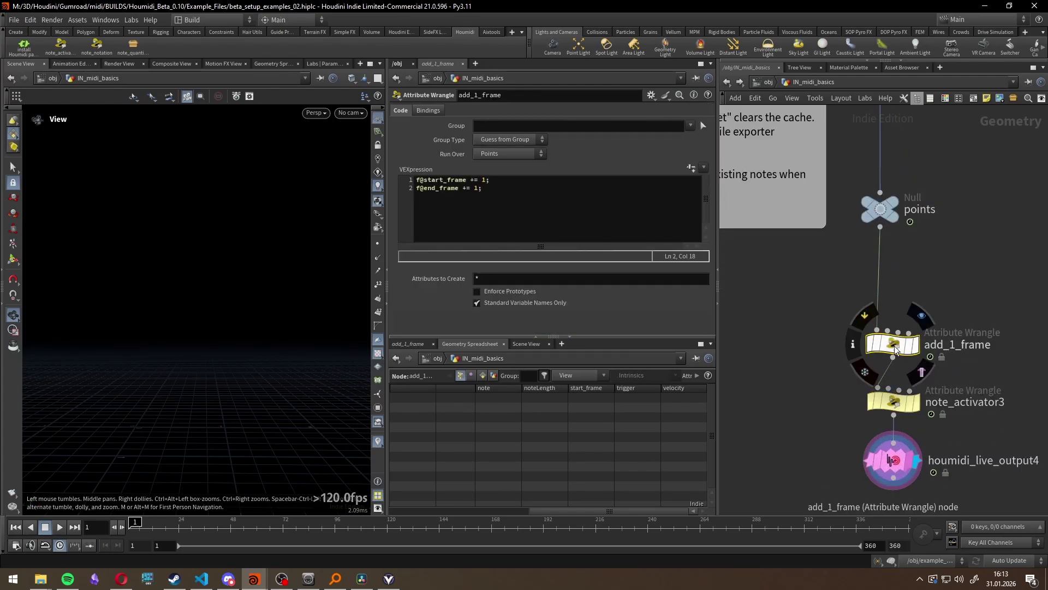
pyautogui.click(638, 213)
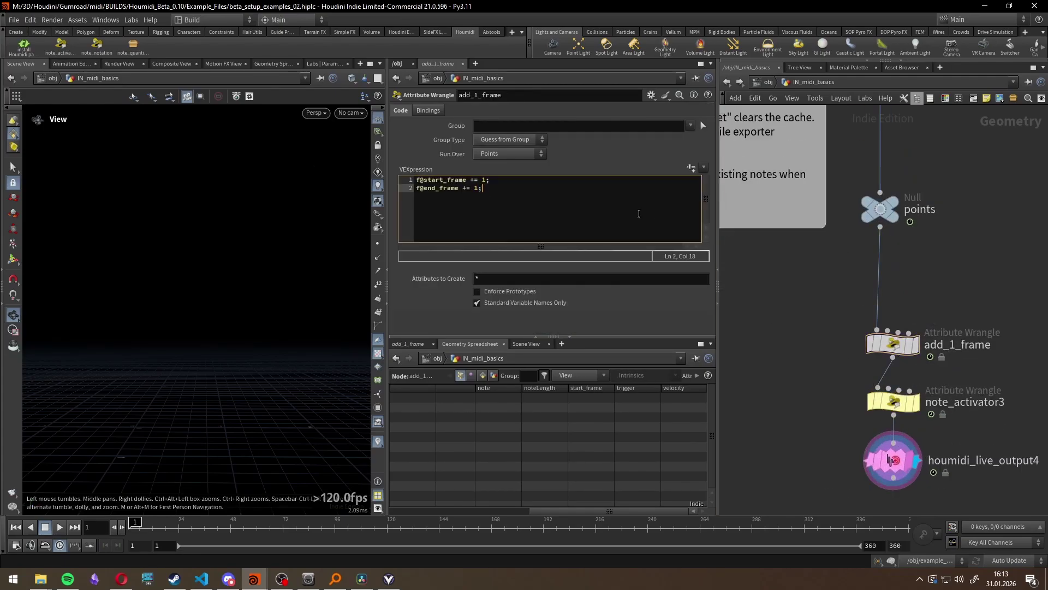
pyautogui.scroll(-5, 852, 342)
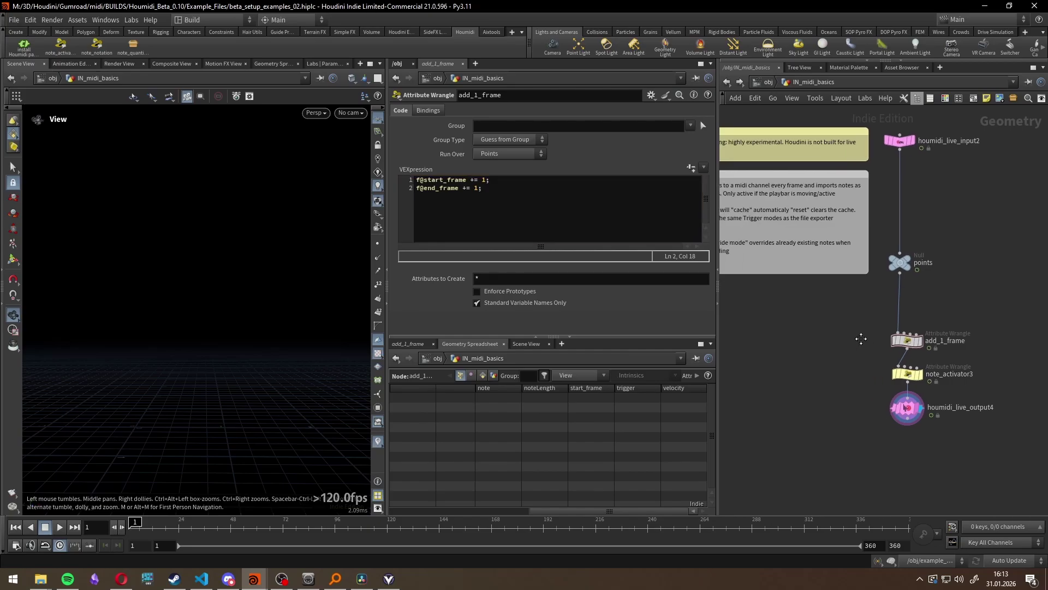
pyautogui.scroll(-3, 898, 339)
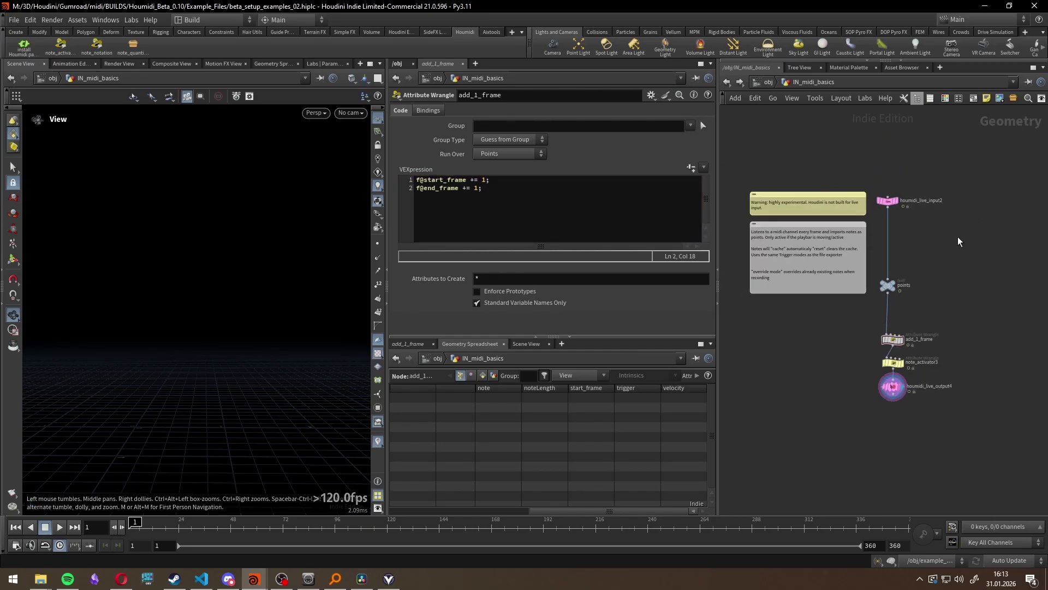
pyautogui.scroll(3, 890, 208)
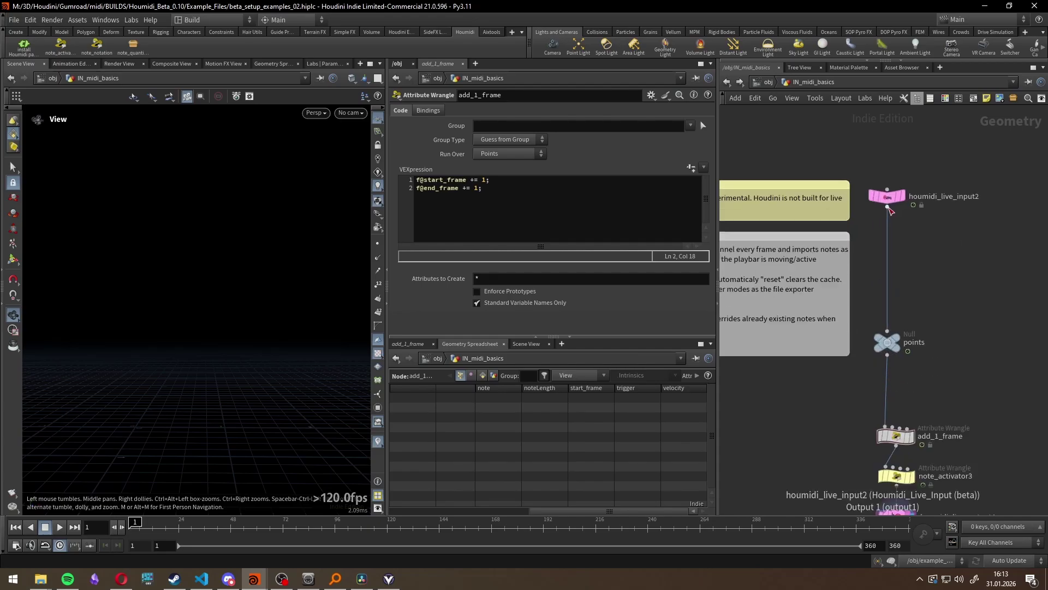
# Review the settings of houmidi_live_input2 and the add_1_frame wrangle, and play the timeline with houmidi_live_output4 displayed
pyautogui.click(887, 196)
pyautogui.moveTo(965, 368); pyautogui.dragTo(975, 197, button='middle')
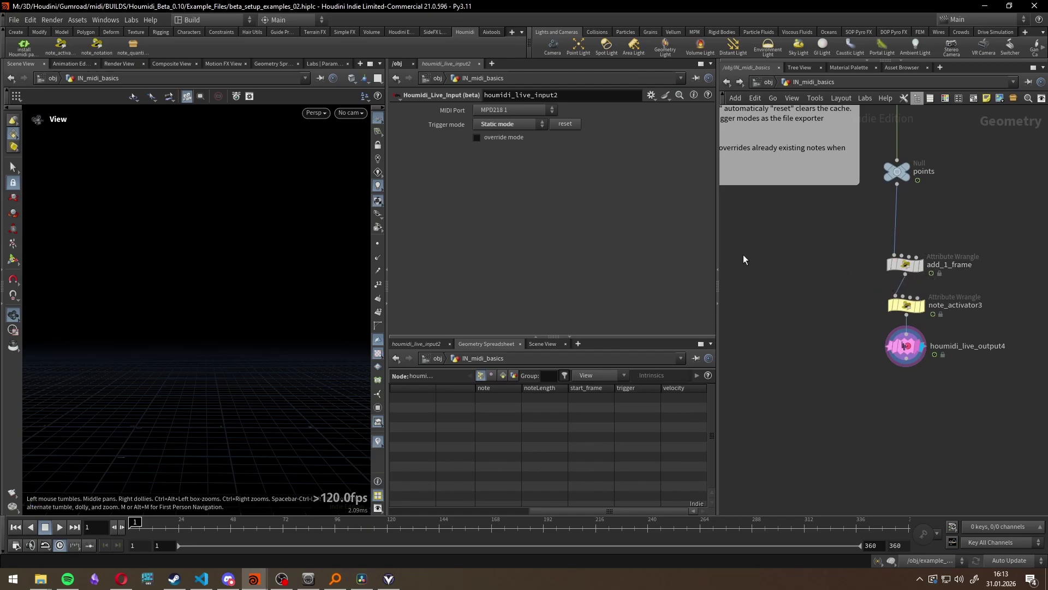
pyautogui.click(905, 264)
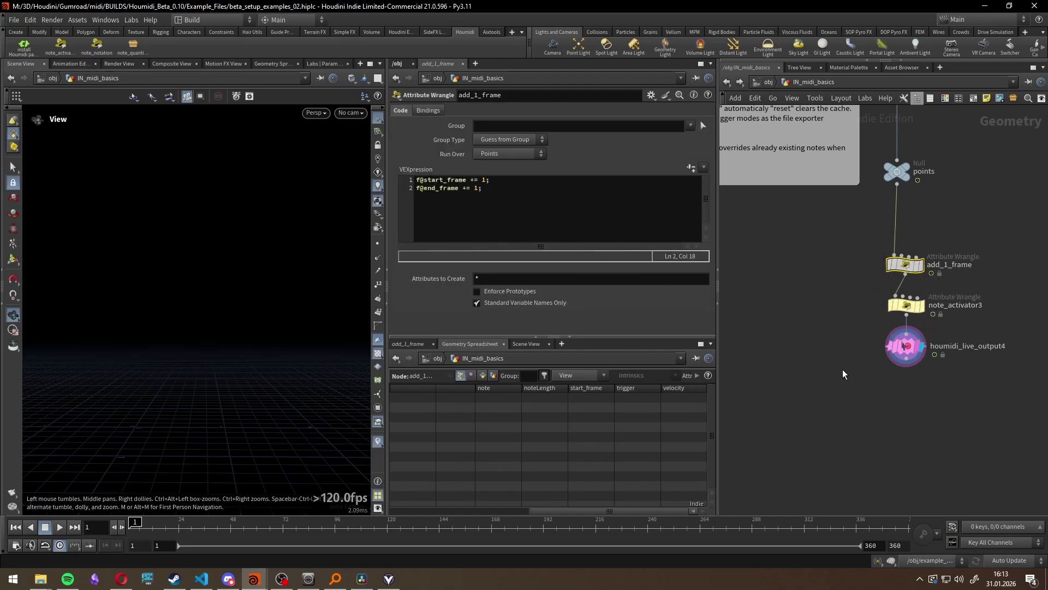
pyautogui.press('h')
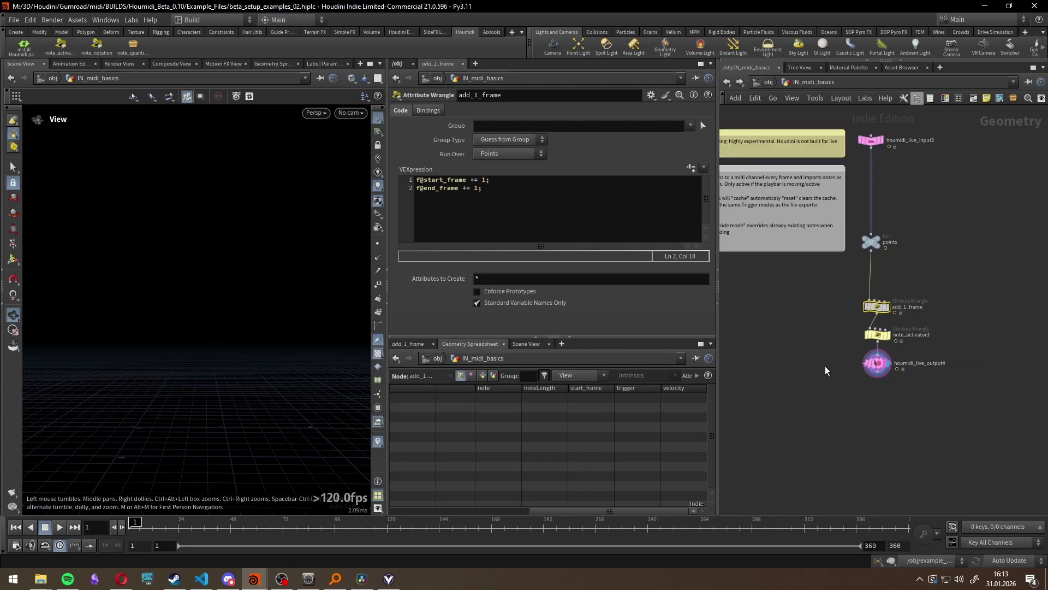
pyautogui.click(60, 527)
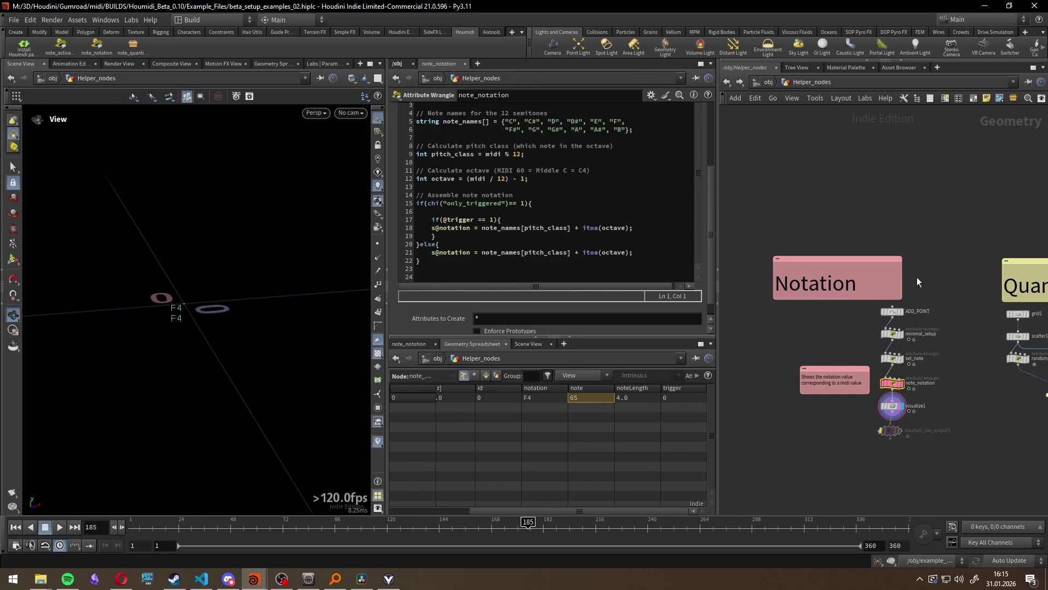
# Inspect the Notation example in Helper_nodes and the C major scale code of its set_note wrangle
pyautogui.scroll(1, 922, 394)
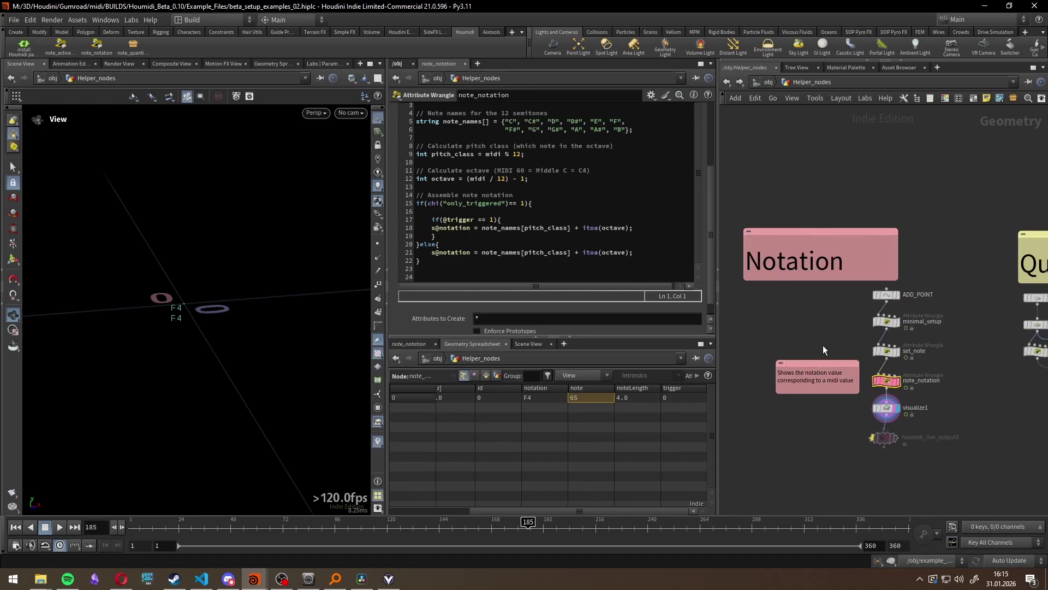
pyautogui.click(824, 232)
pyautogui.scroll(3, 823, 420)
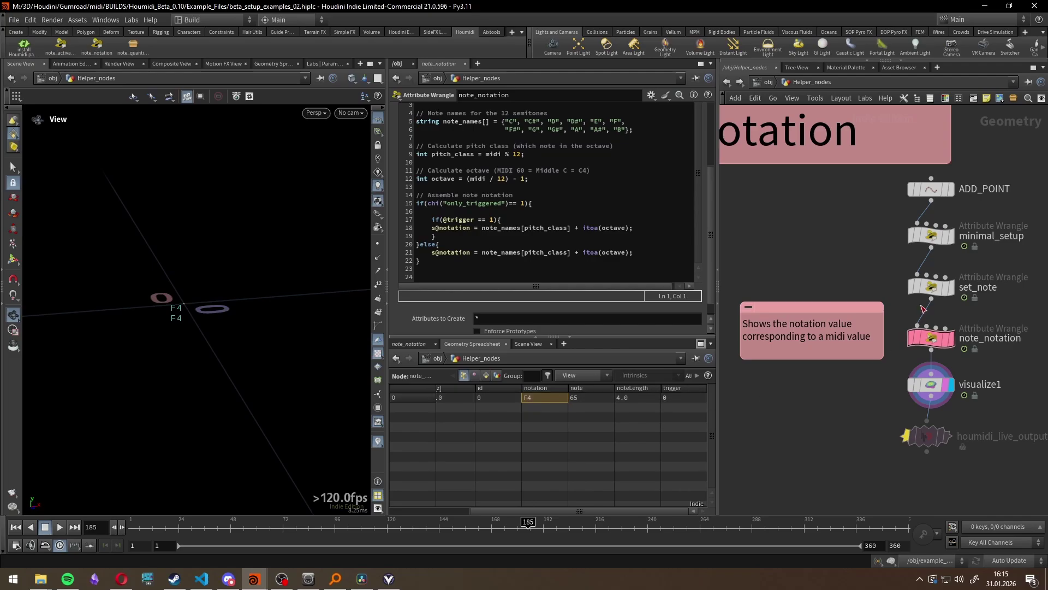
pyautogui.click(933, 288)
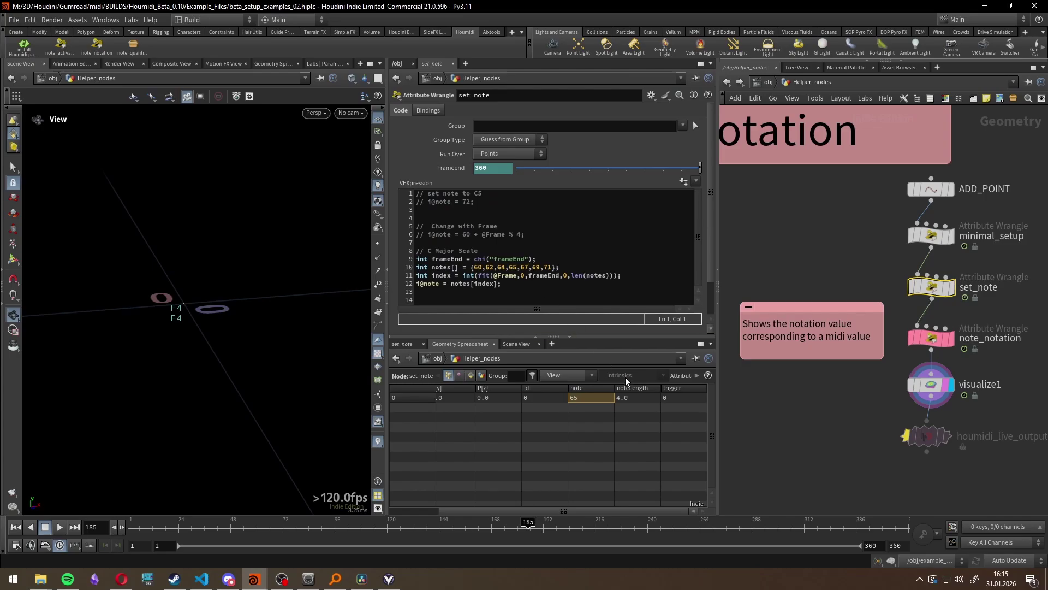
# Display note_quantizer in the Quantization example and review its root note and scale options
pyautogui.scroll(-6, 827, 432)
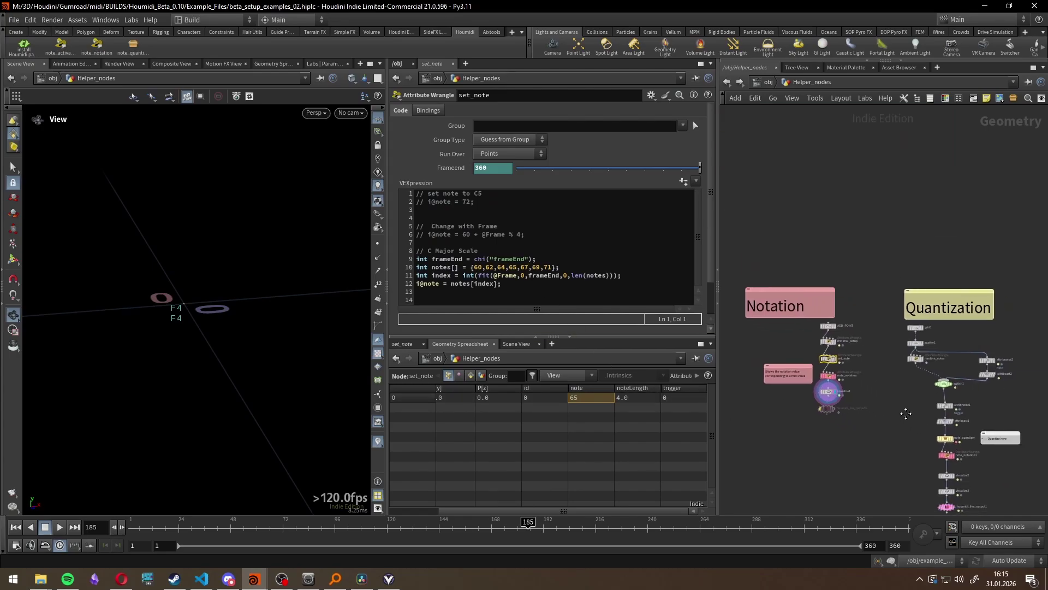
pyautogui.scroll(5, 885, 298)
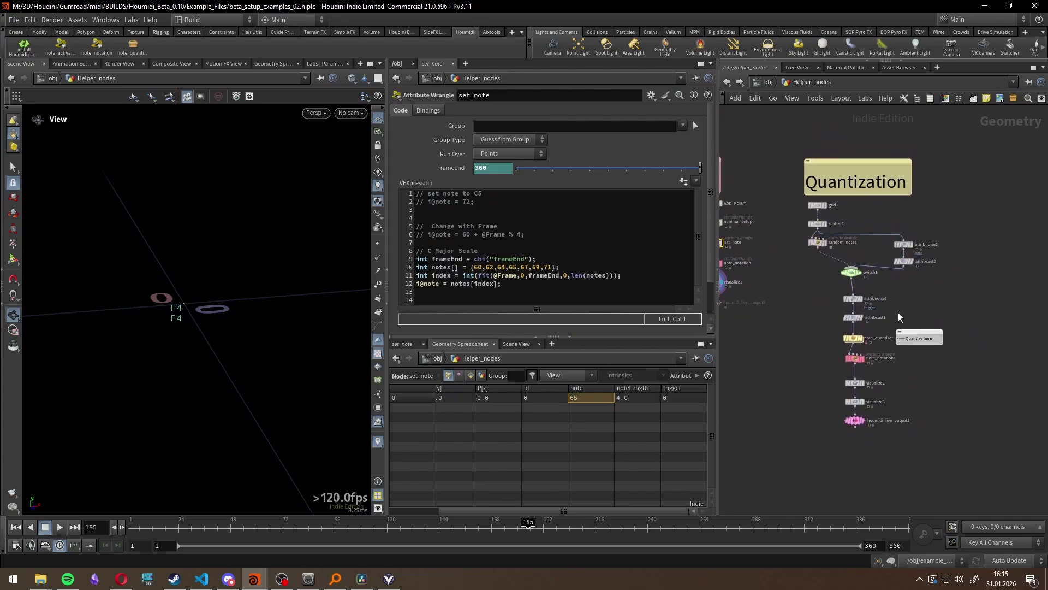
pyautogui.click(845, 344)
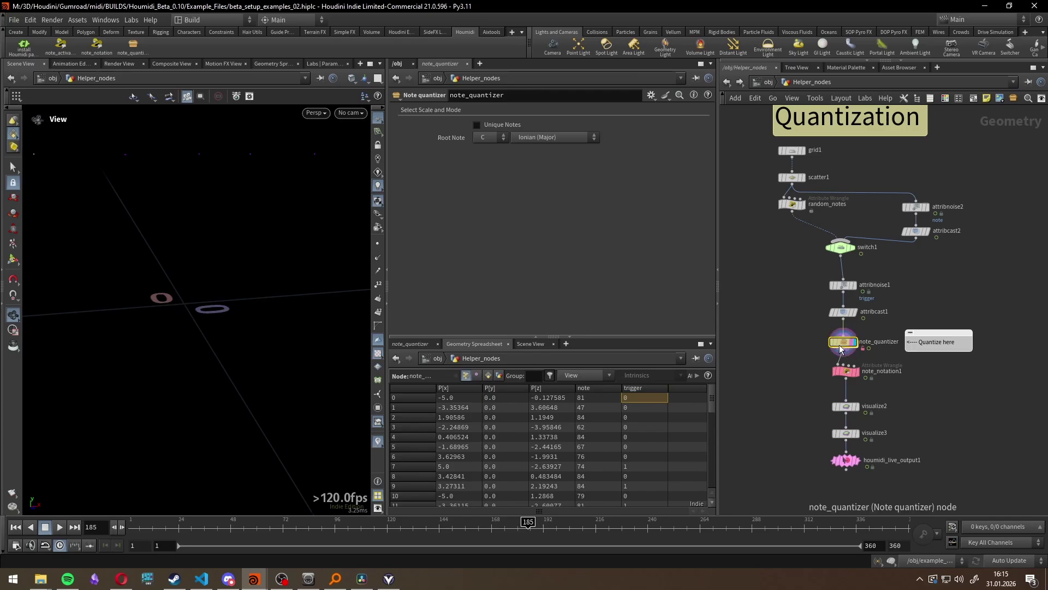
pyautogui.click(490, 139)
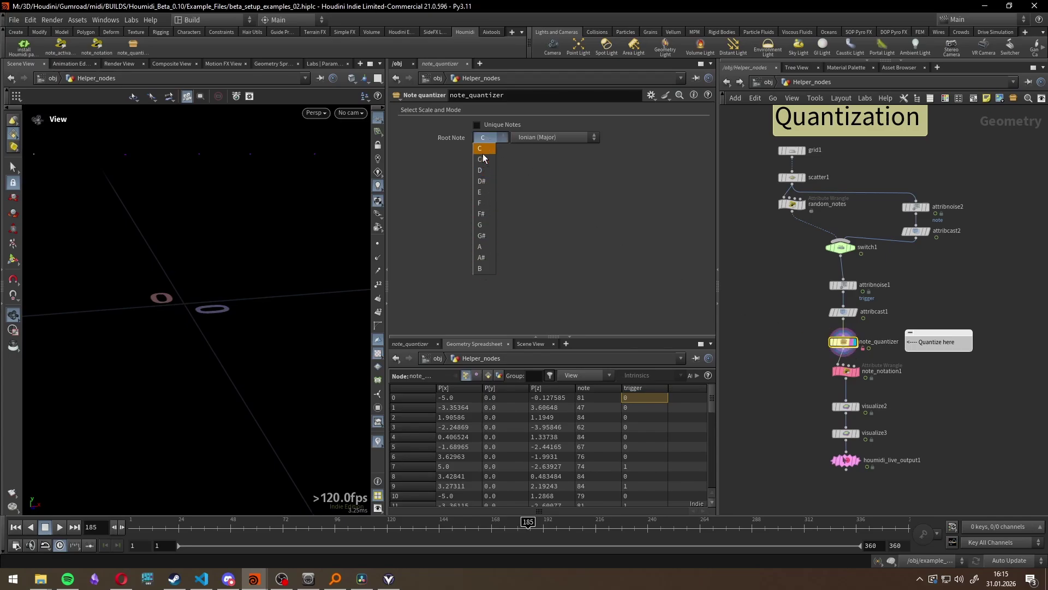
pyautogui.click(544, 137)
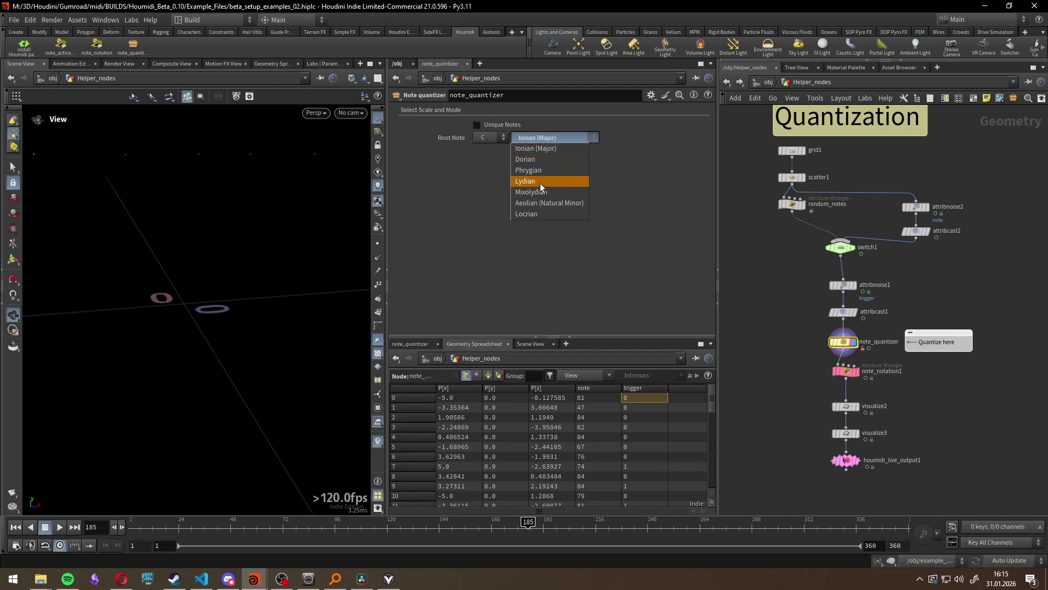
pyautogui.click(545, 141)
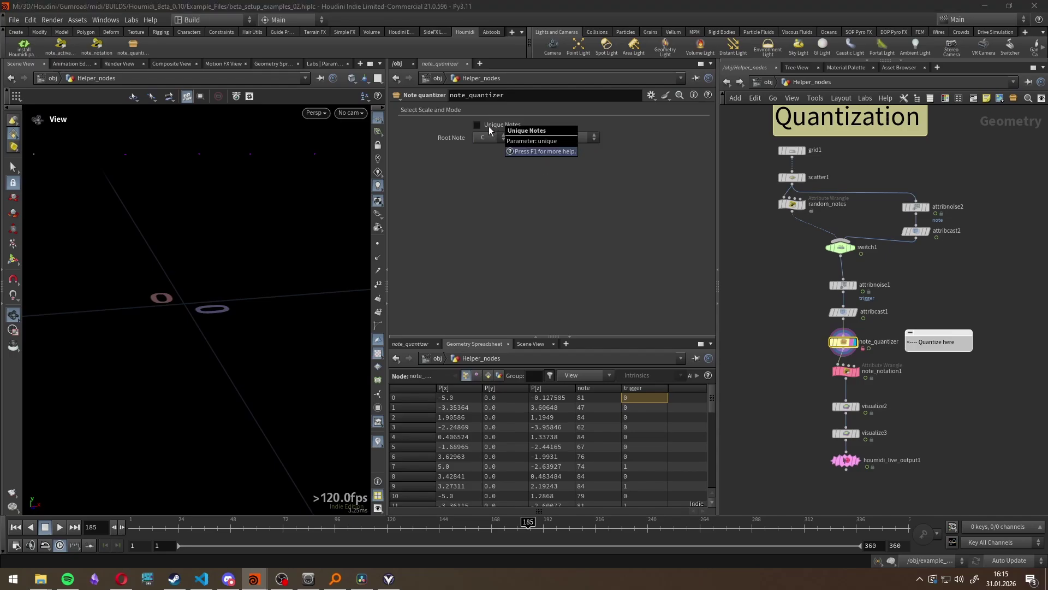
# Enable Unique Notes on note_quantizer, frame its scattered points in the viewport and turn the option back off
pyautogui.click(488, 126)
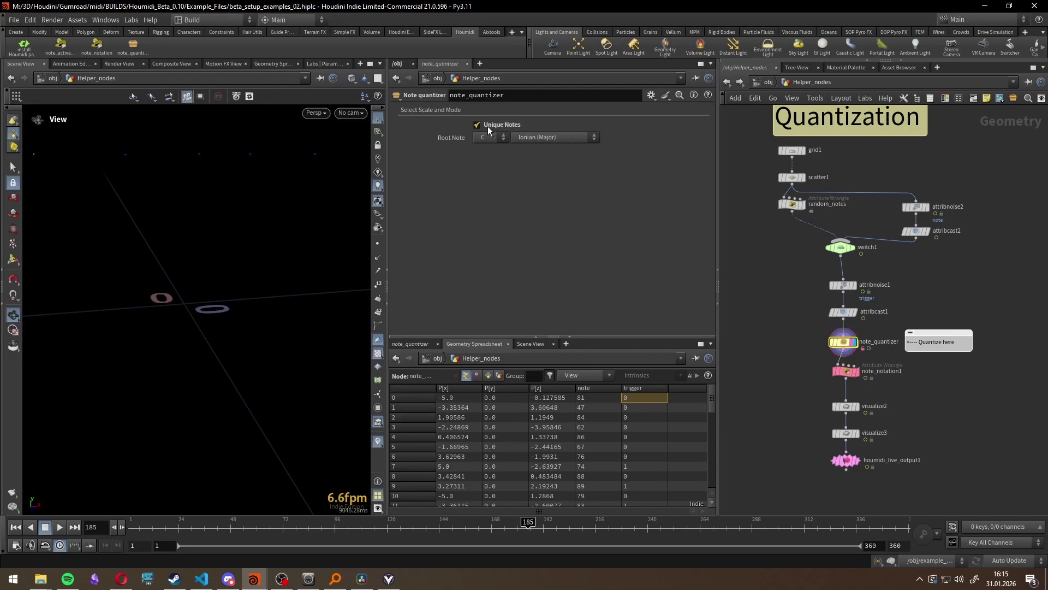
pyautogui.doubleClick(844, 342)
pyautogui.press('u')
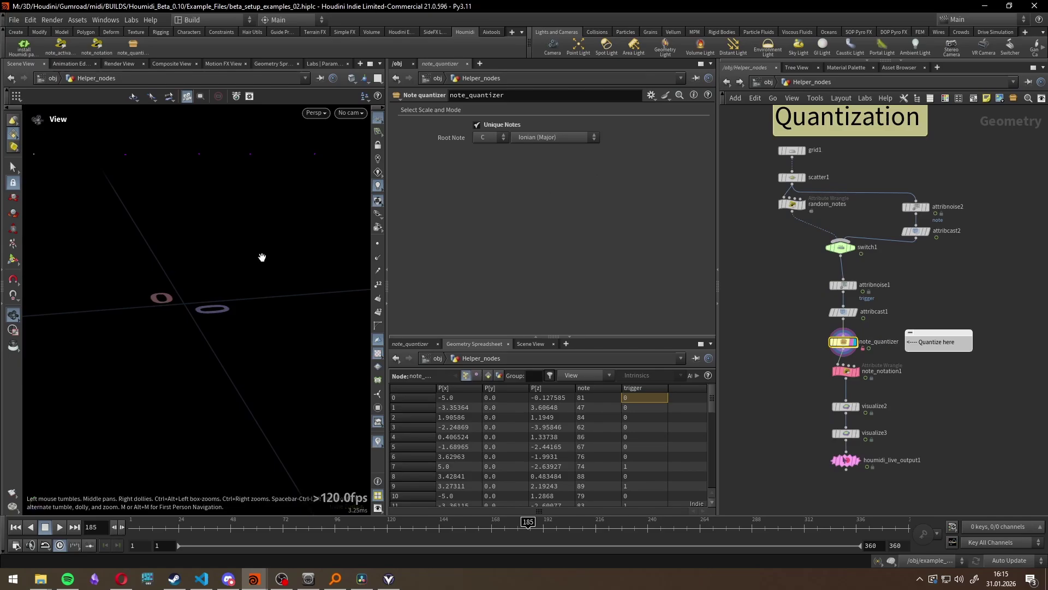
pyautogui.moveTo(262, 257); pyautogui.dragTo(174, 260)
pyautogui.hotkey('space', 'g')
pyautogui.moveTo(206, 339); pyautogui.dragTo(274, 326)
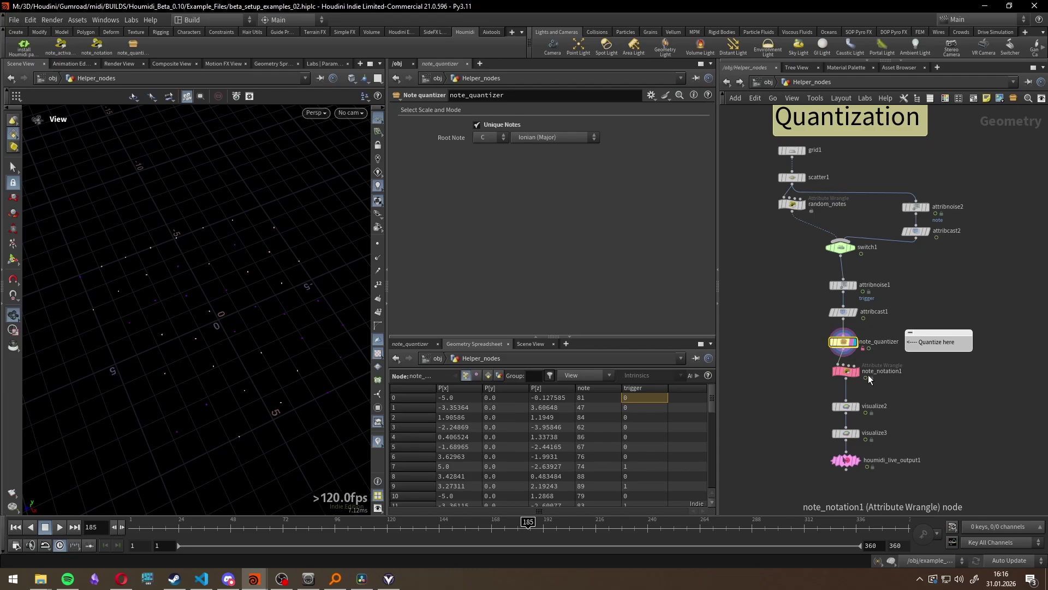
pyautogui.click(477, 126)
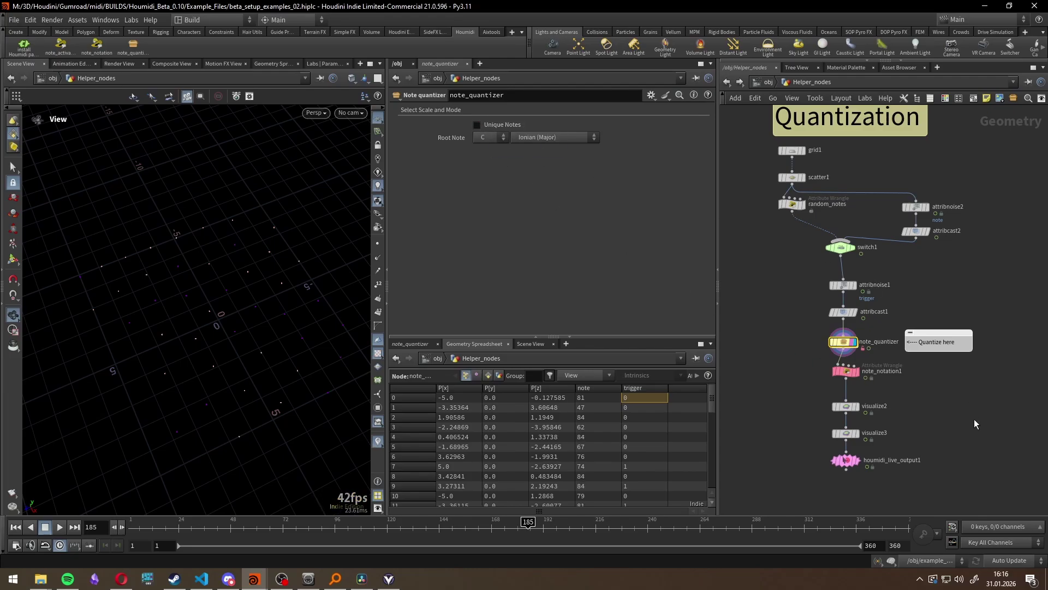
# Display visualize3 to label the points with their notes, and bypass note_quantizer to compare the unquantized notes
pyautogui.click(856, 433)
pyautogui.moveTo(344, 360); pyautogui.dragTo(252, 346)
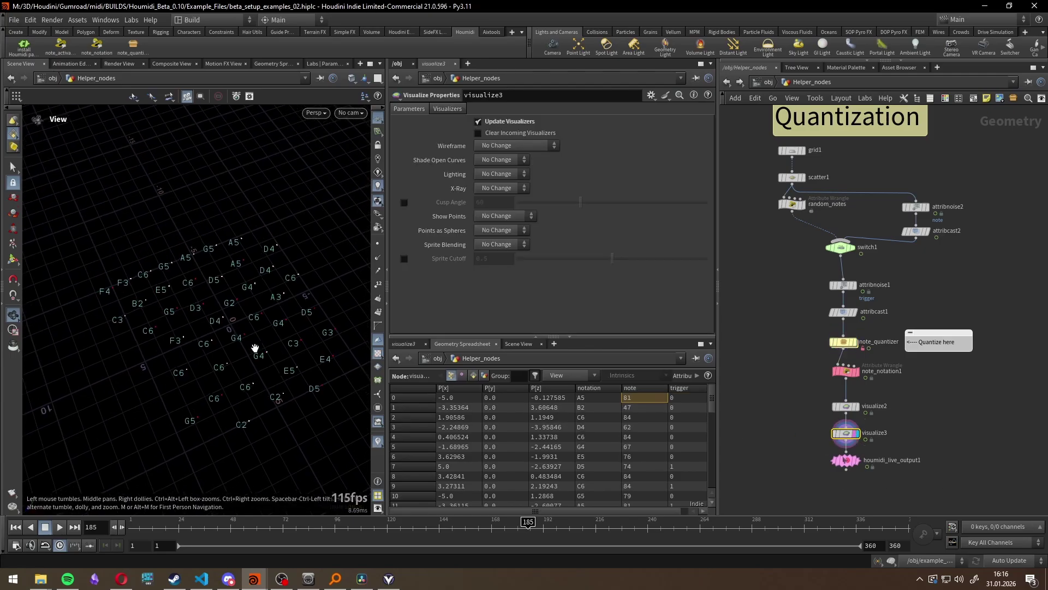
pyautogui.click(851, 344)
pyautogui.moveTo(276, 291); pyautogui.dragTo(240, 335)
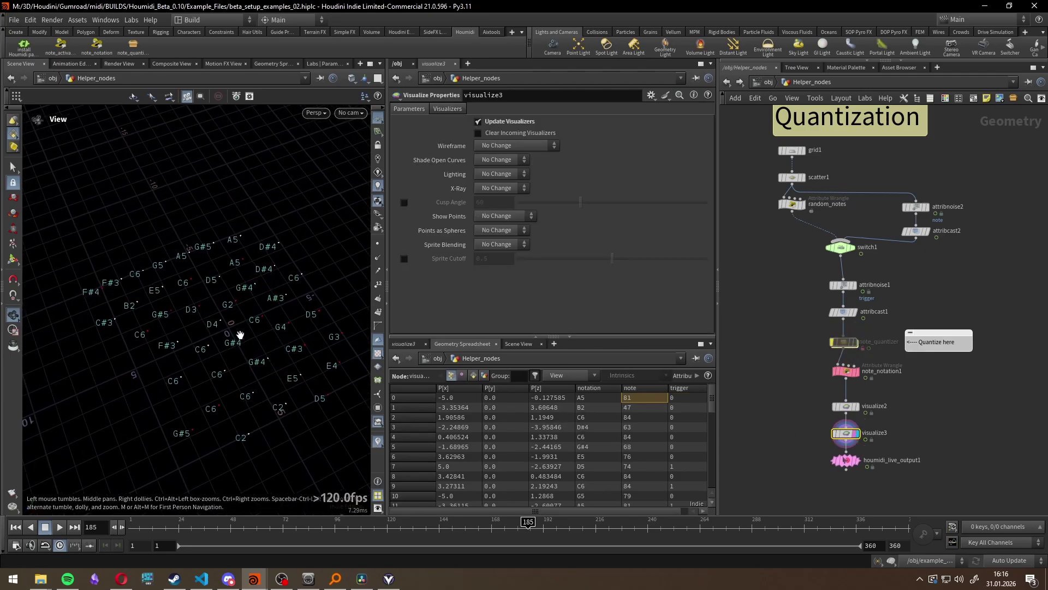
pyautogui.moveTo(240, 334); pyautogui.dragTo(230, 311, button='middle')
# Inspect the noise settings of attribnoise2 that drive the note attribute, and re-enable note_quantizer
pyautogui.click(916, 208)
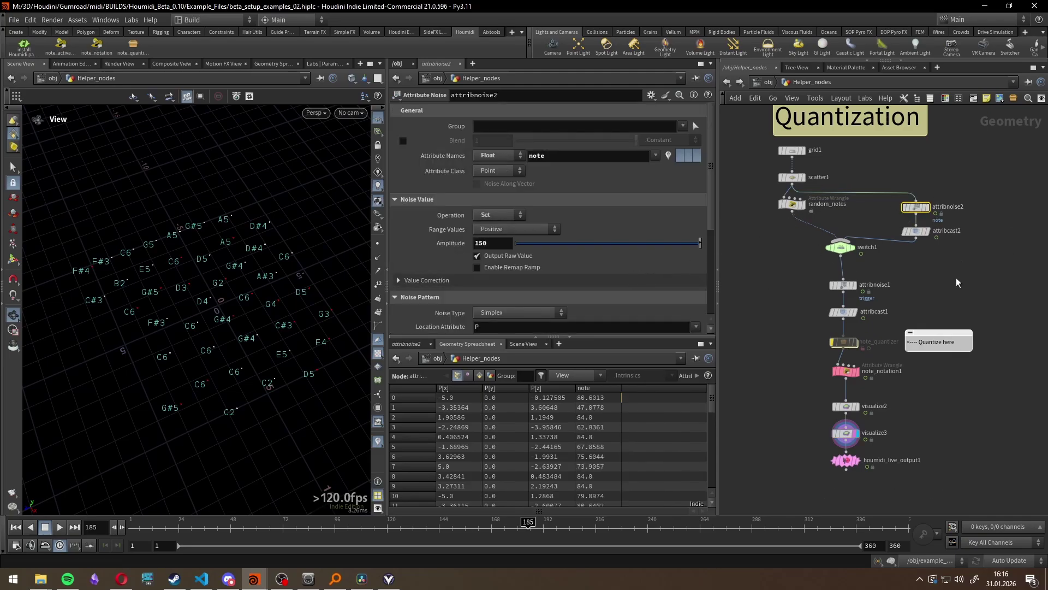
pyautogui.moveTo(843, 290)
pyautogui.moveTo(842, 320)
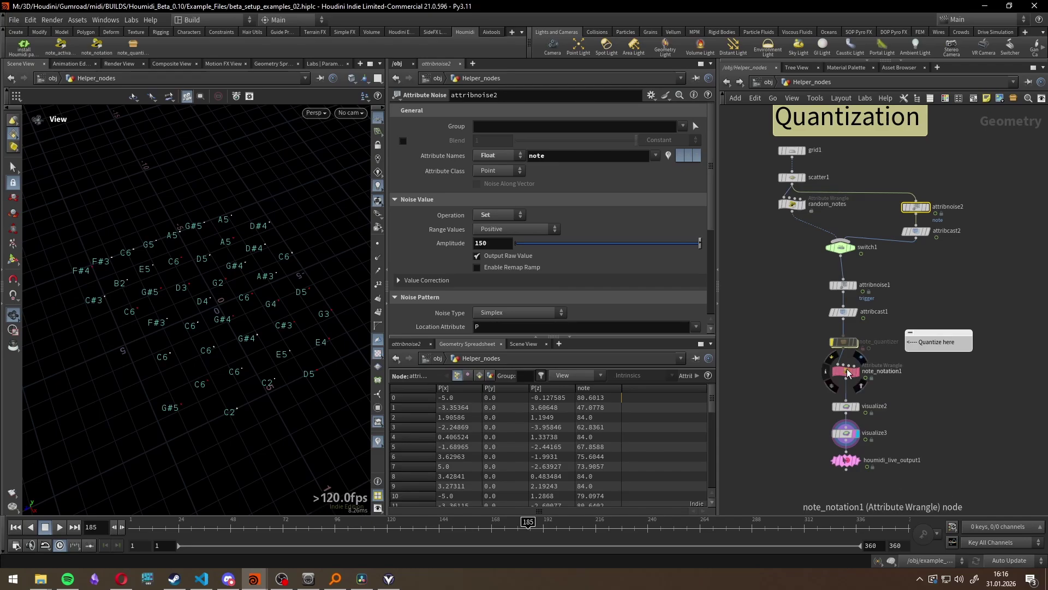
pyautogui.click(827, 332)
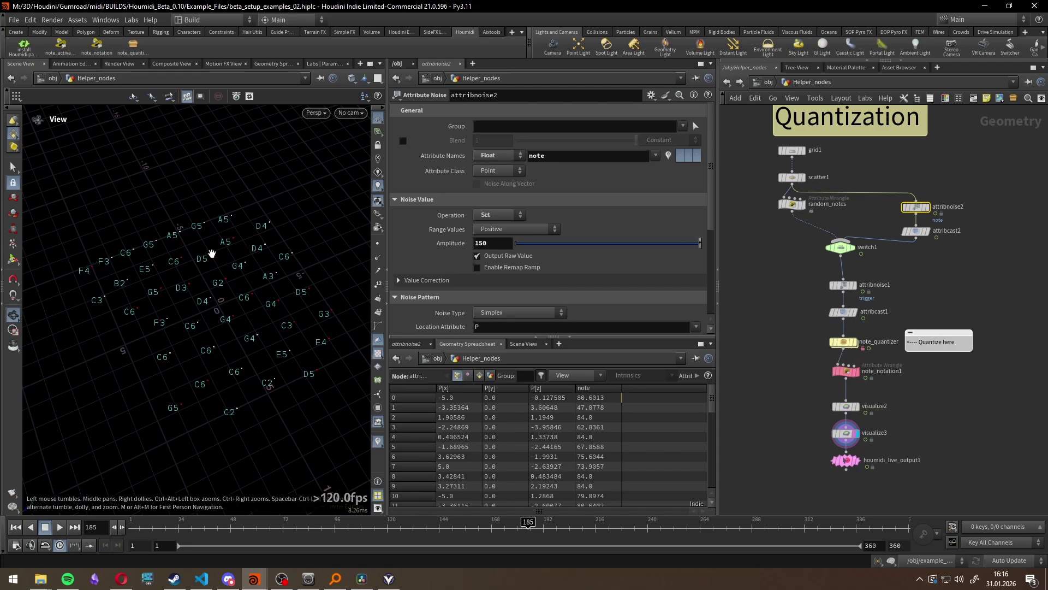
# Try the Lydian scale on note_quantizer, then restore Ionian (Major) and keep C as the root note
pyautogui.click(843, 342)
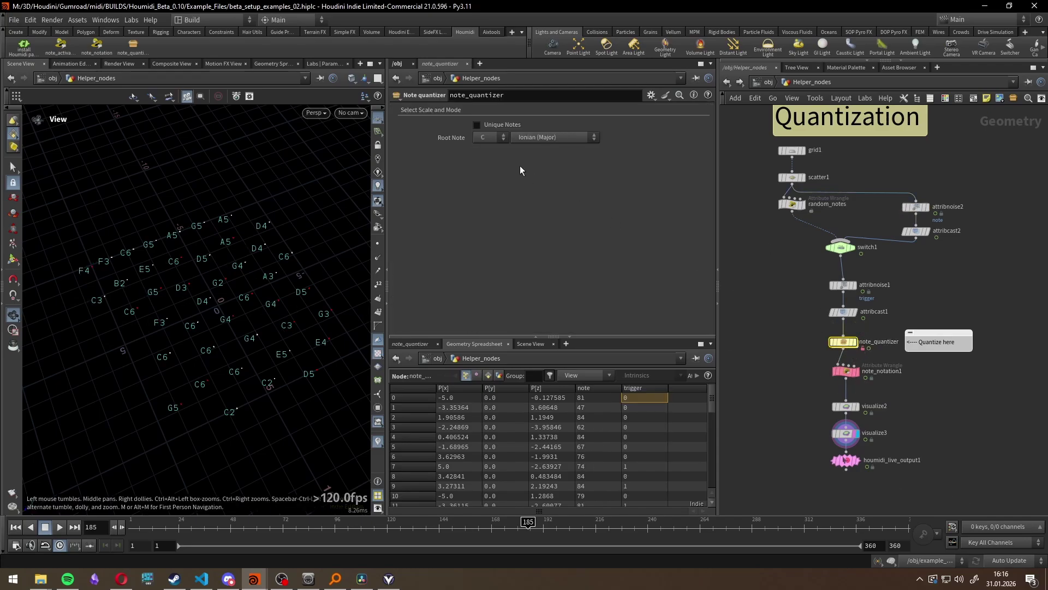
pyautogui.click(539, 139)
pyautogui.click(545, 181)
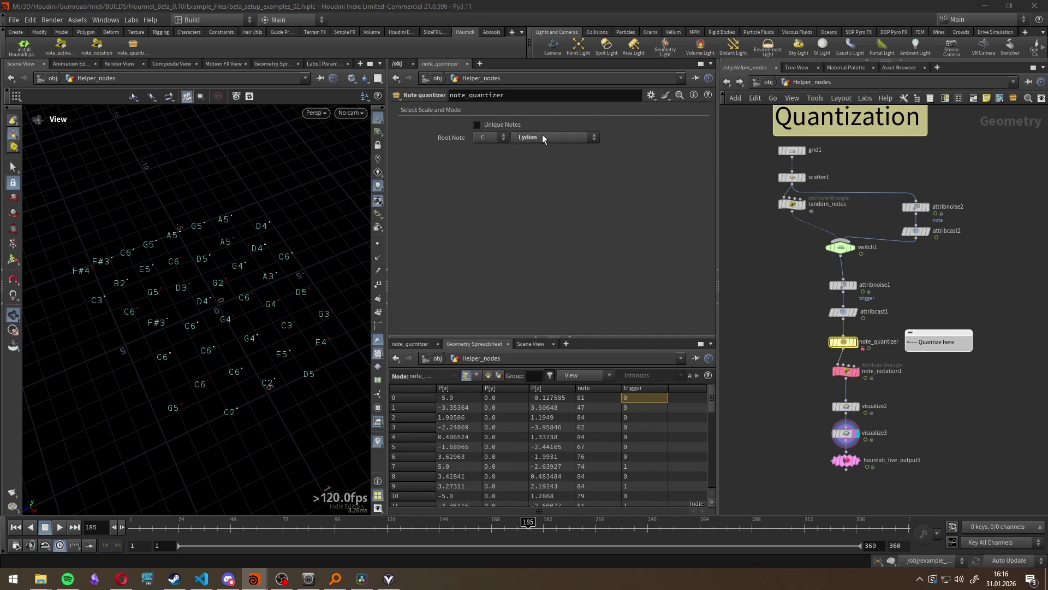
pyautogui.click(542, 137)
pyautogui.click(540, 148)
pyautogui.click(489, 137)
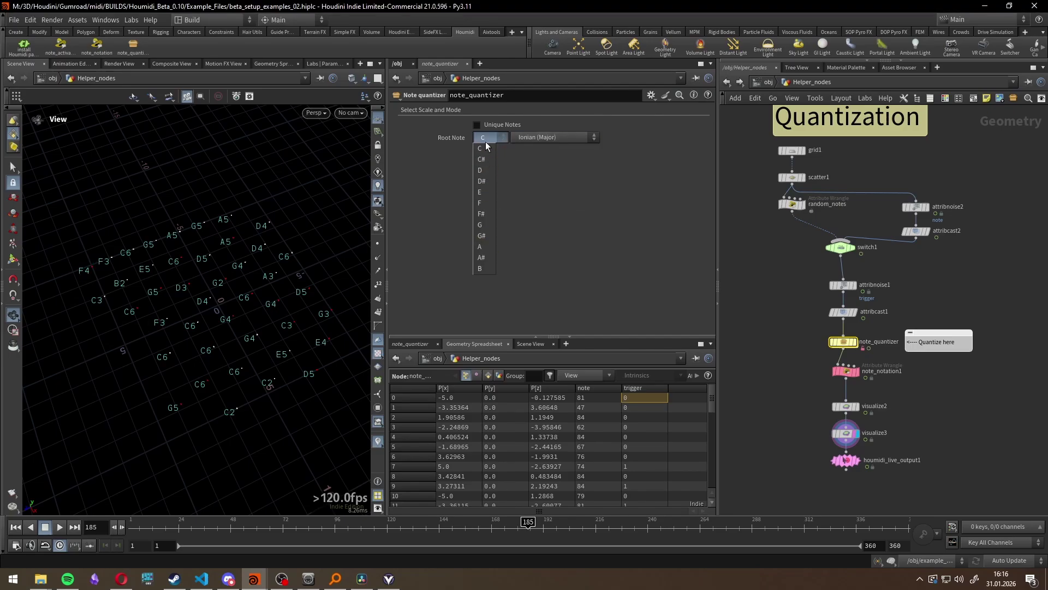
pyautogui.click(487, 149)
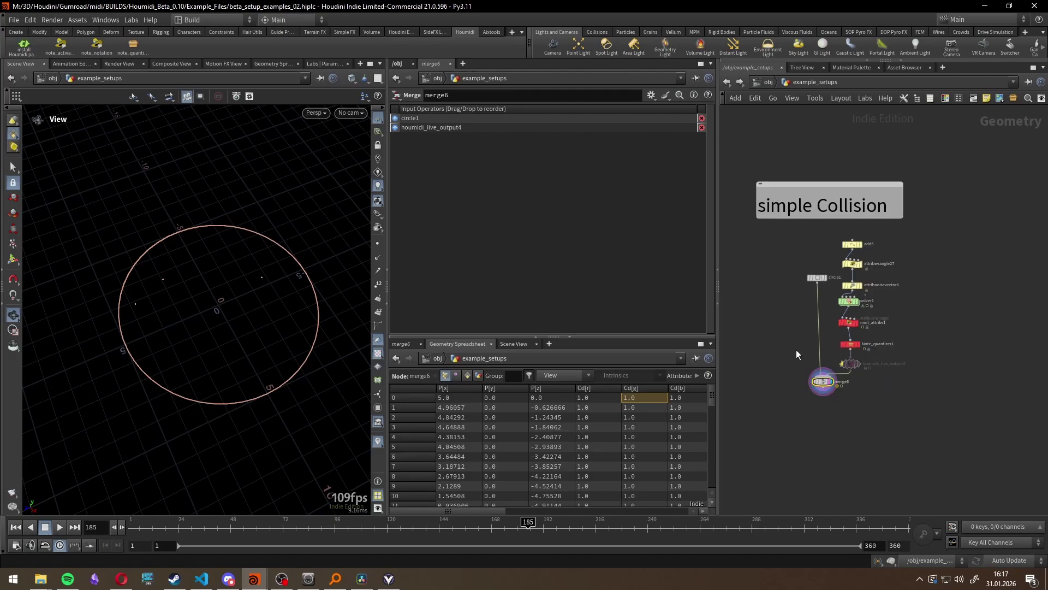
# Reopen the example_setups network from the object level and play the simple Collision setup from frame 1 to about frame 42
pyautogui.click(768, 82)
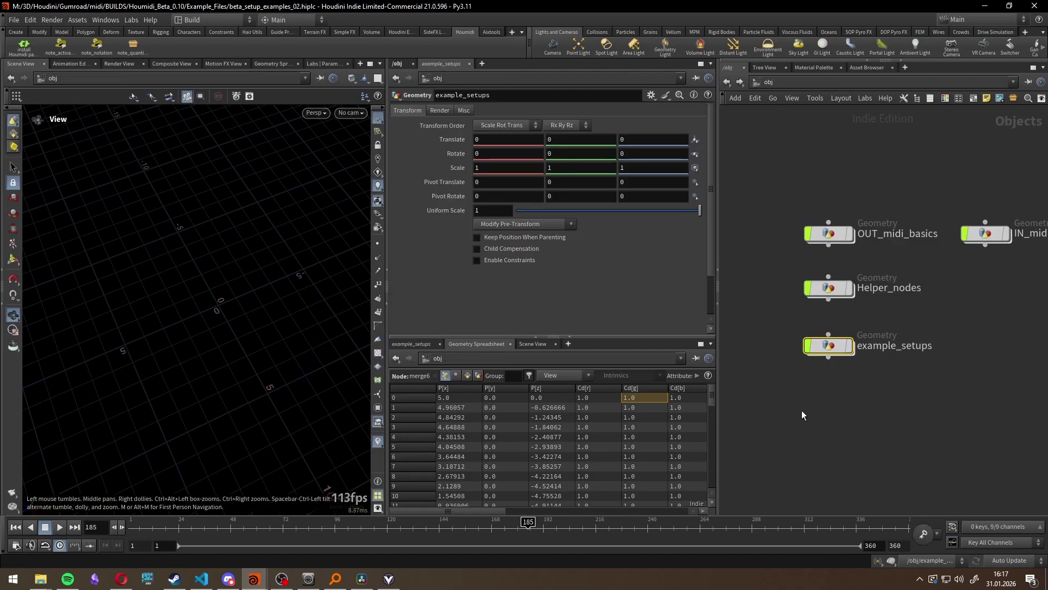
pyautogui.doubleClick(829, 345)
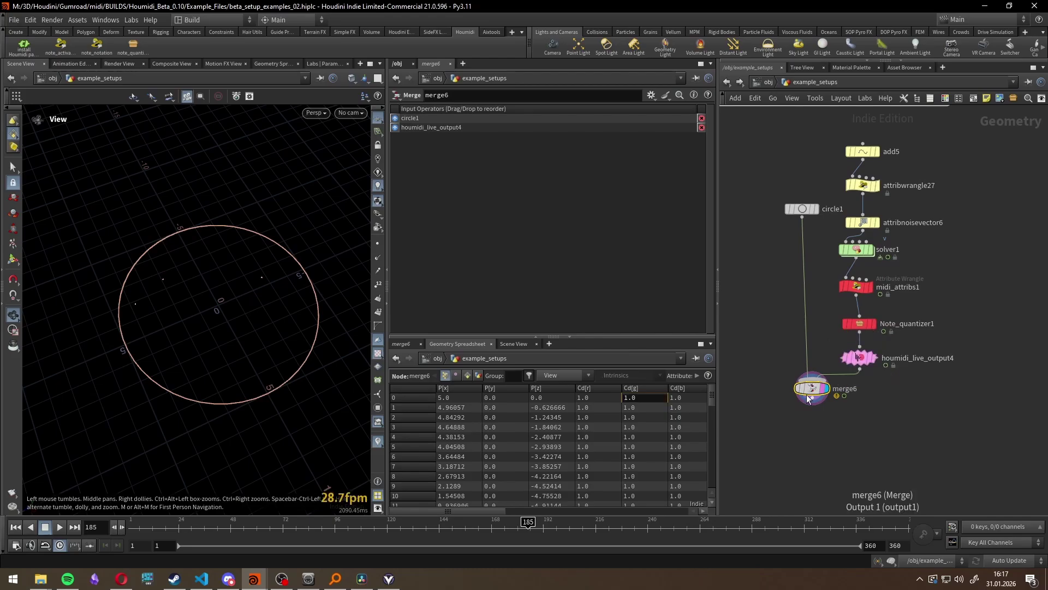
pyautogui.click(16, 527)
pyautogui.click(59, 527)
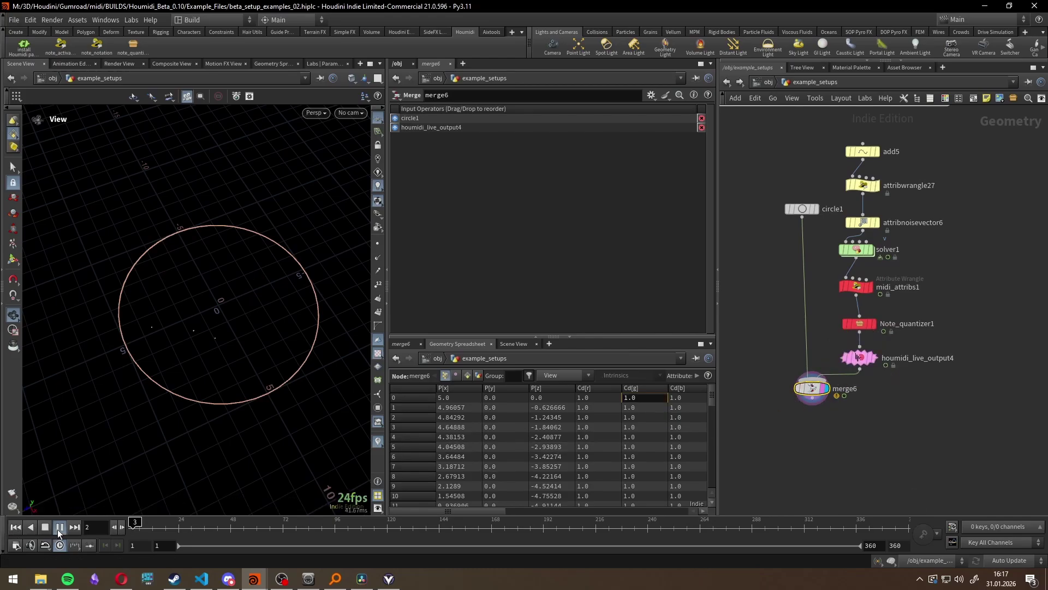
pyautogui.click(60, 527)
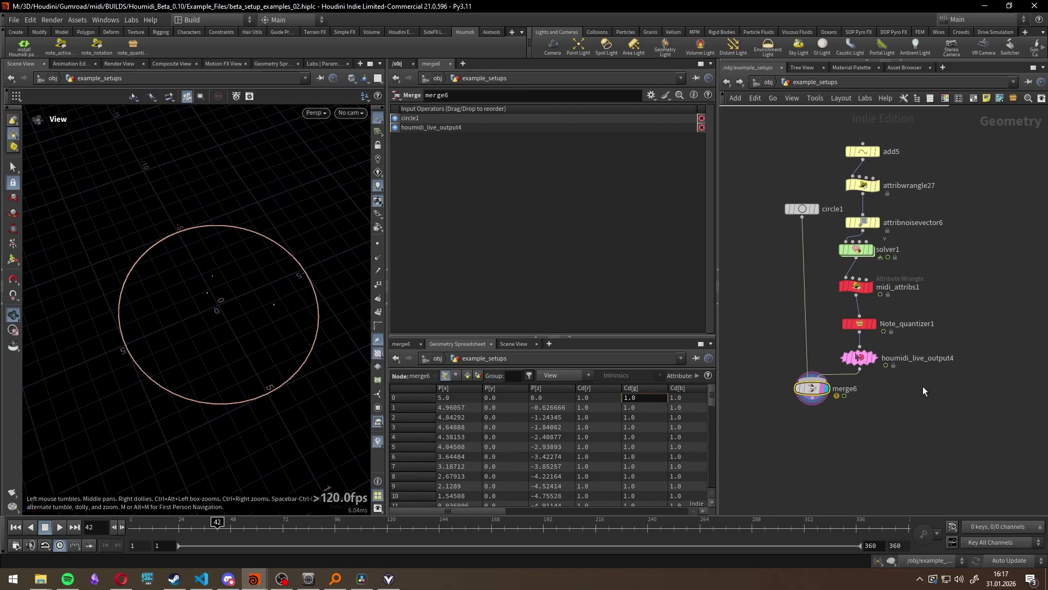
pyautogui.scroll(-2, 923, 385)
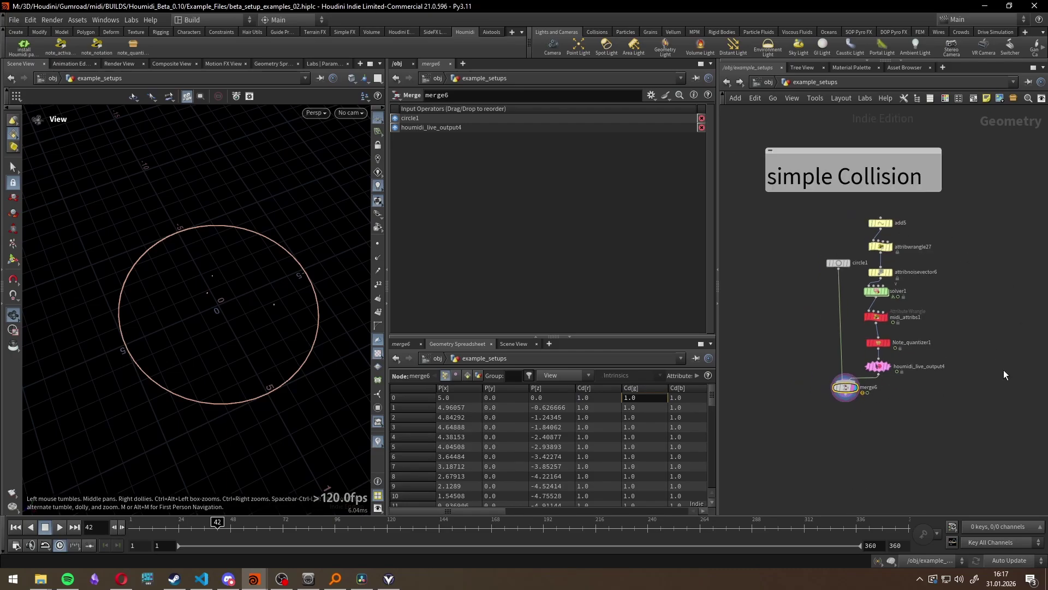